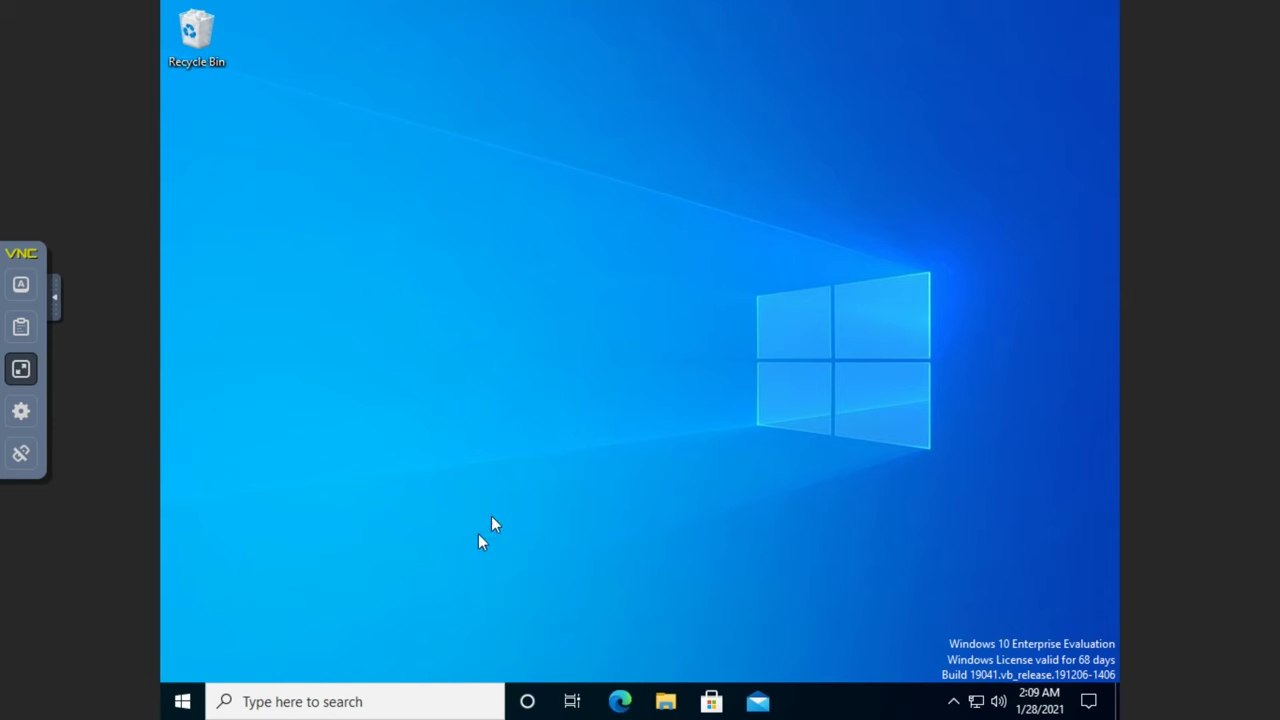
Open the tool for creating and formatting hard disk partitions and initialize Disks 1, 2 and 3 as MBR
{"action": "left_click", "coordinate": [316, 700]}
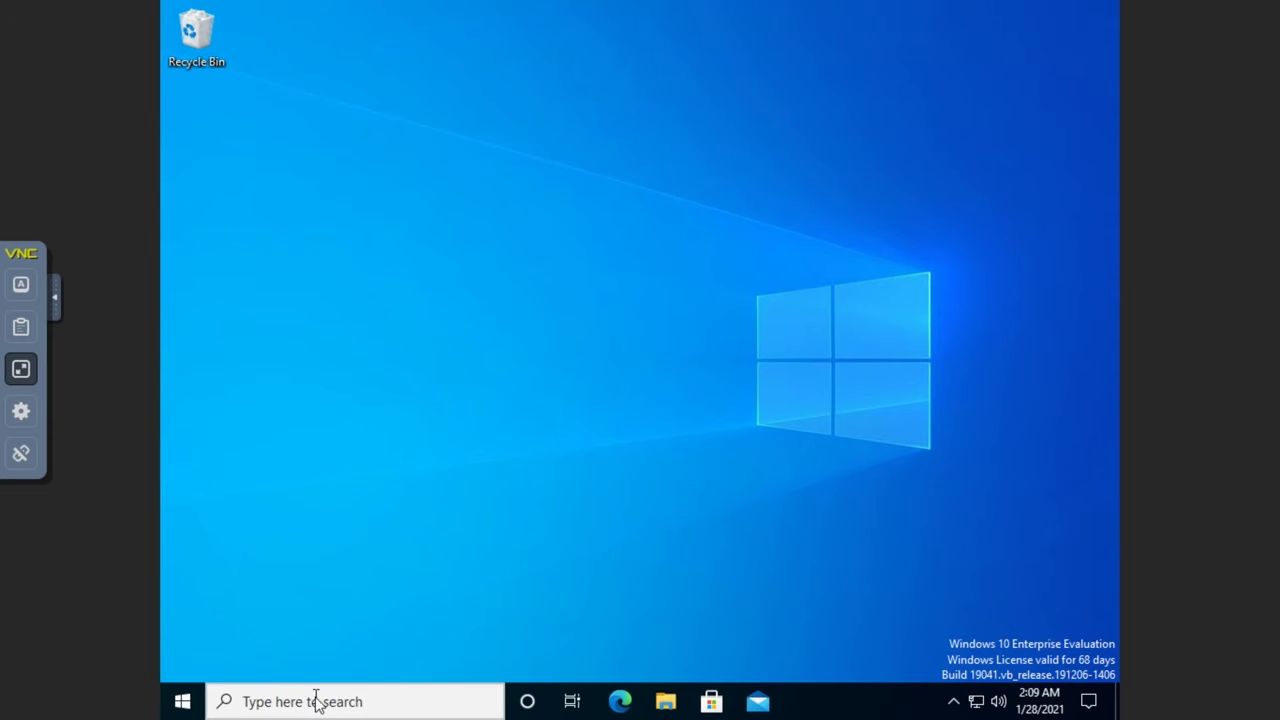
{"action": "type", "text": "disk"}
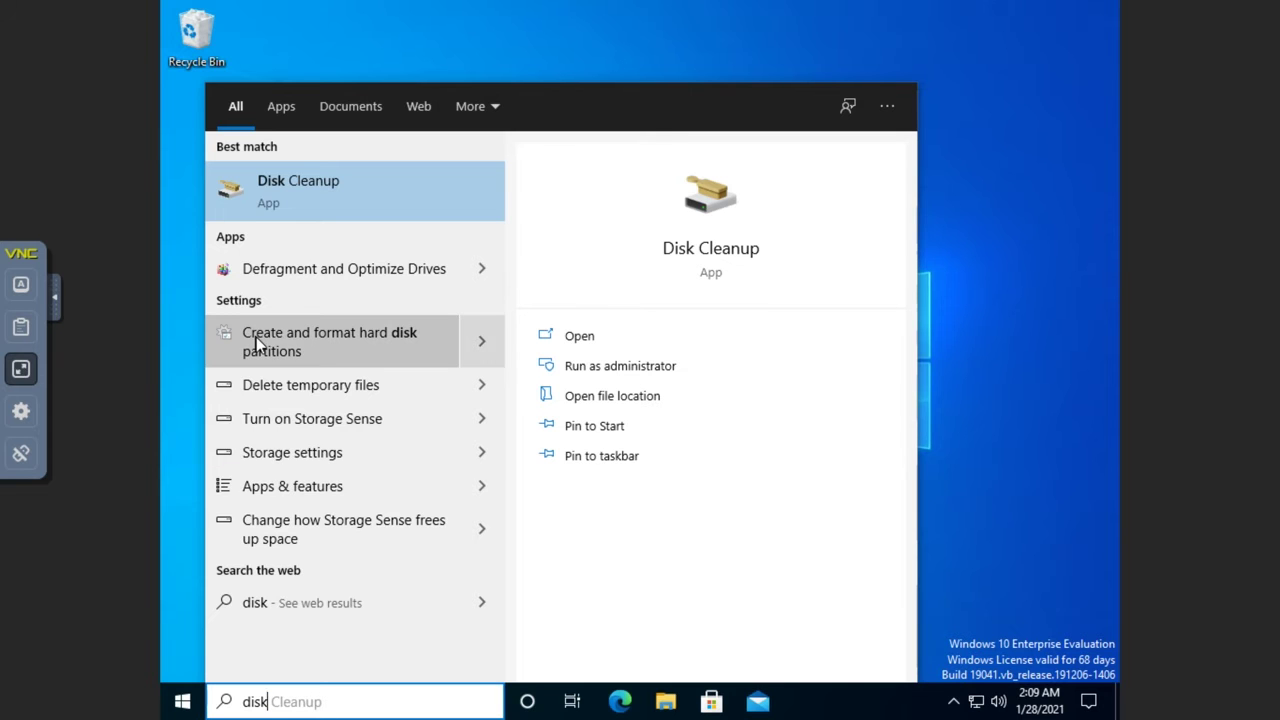
{"action": "left_click", "coordinate": [326, 344]}
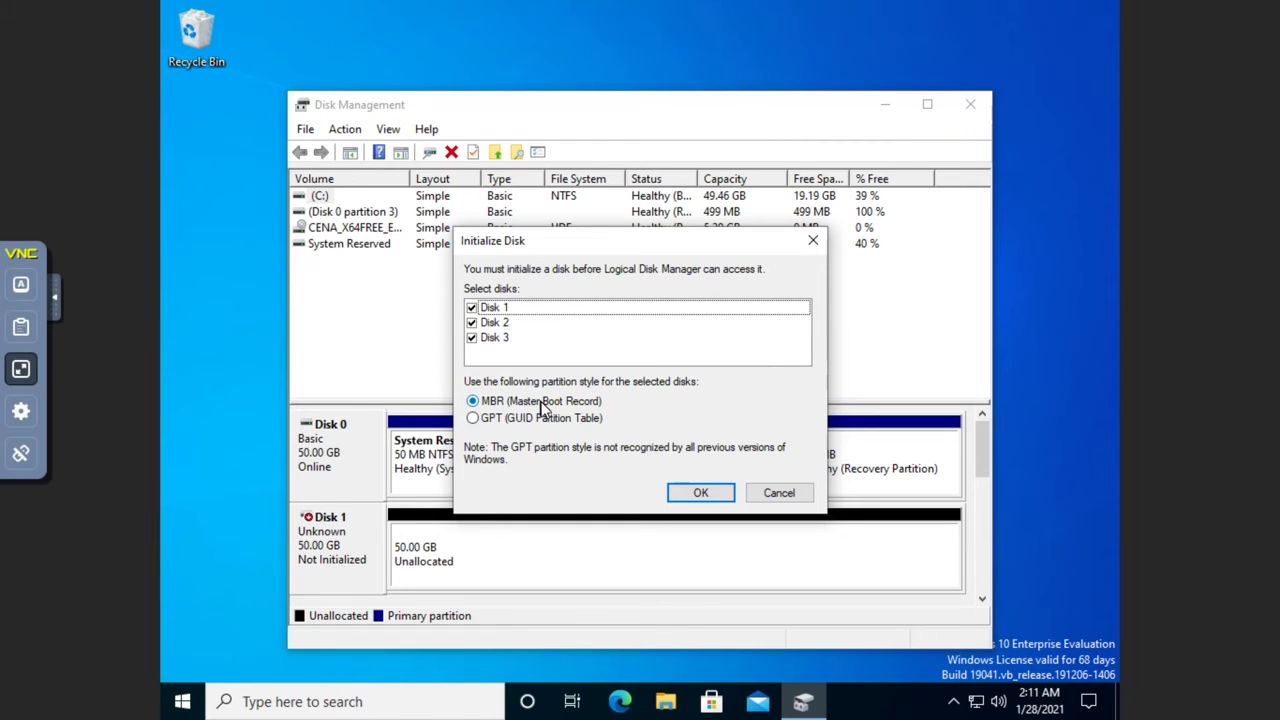
{"action": "left_click", "coordinate": [700, 494]}
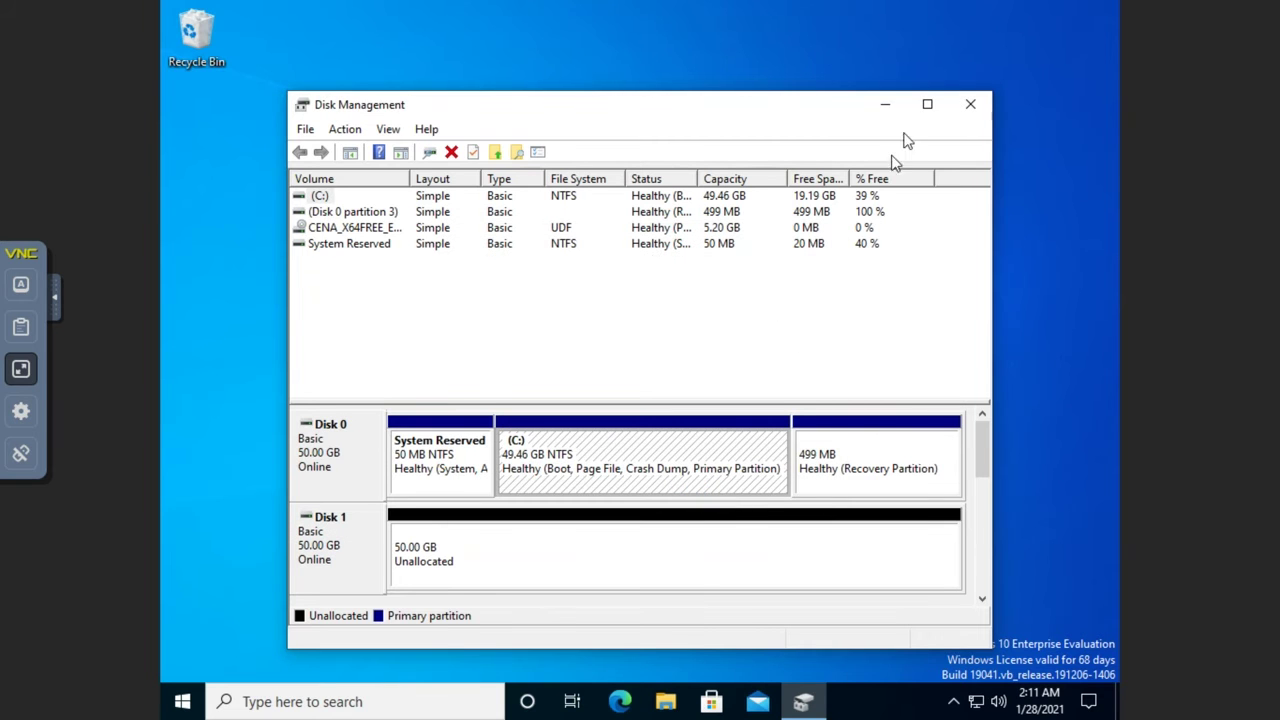
Maximize the Disk Management window and start a new simple volume of 40000 MB in Disk 1's unallocated space
{"action": "left_click", "coordinate": [927, 104]}
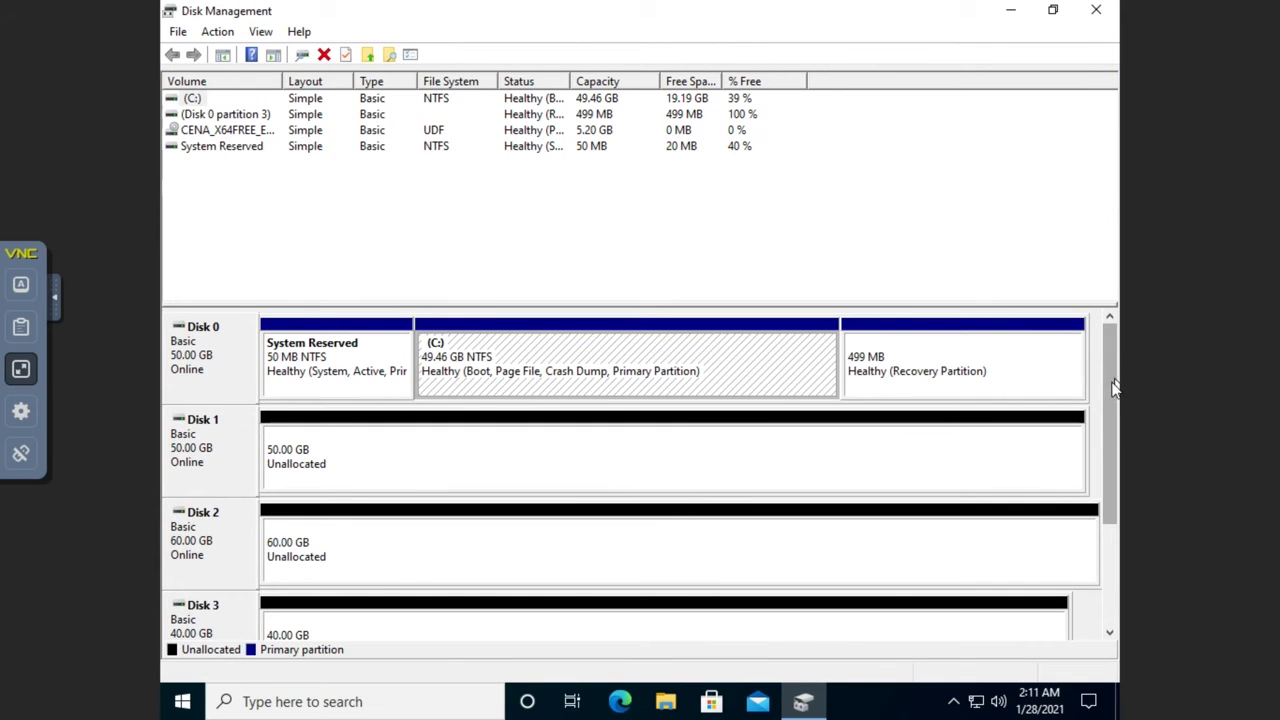
{"action": "left_click_drag", "start_coordinate": [1108, 394], "coordinate": [1114, 425]}
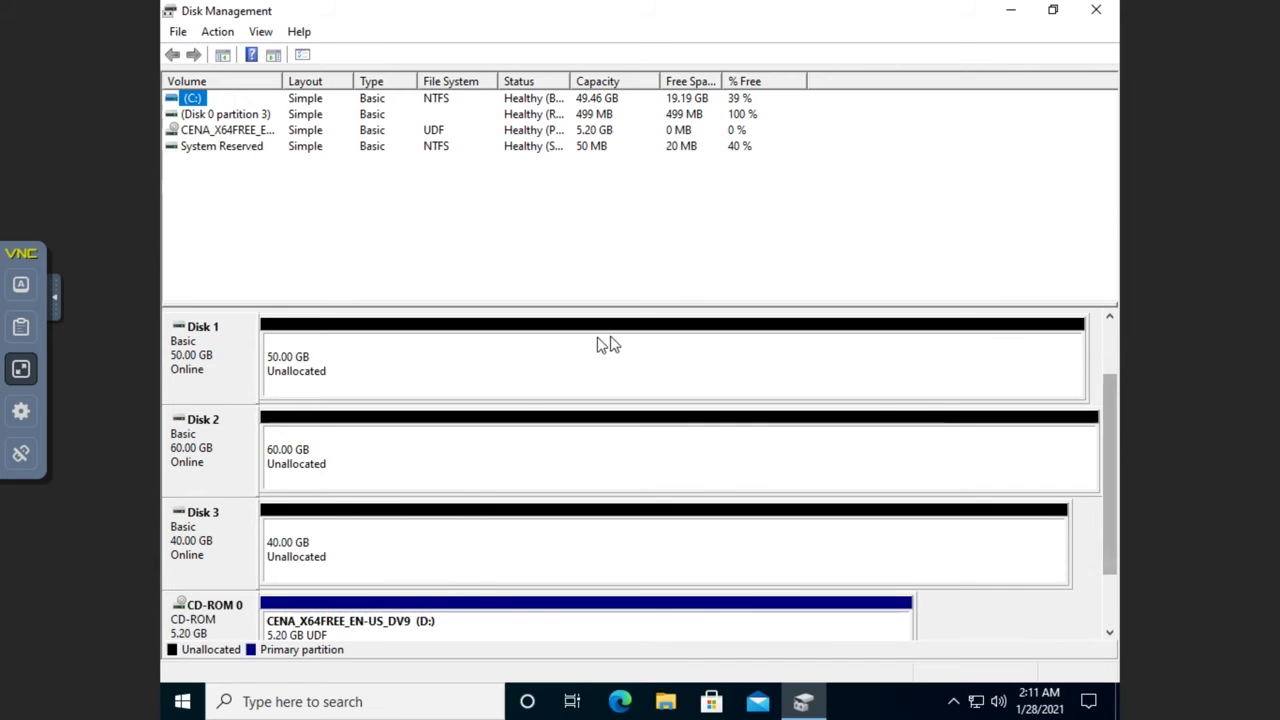
{"action": "left_click_drag", "start_coordinate": [1116, 503], "coordinate": [1122, 457]}
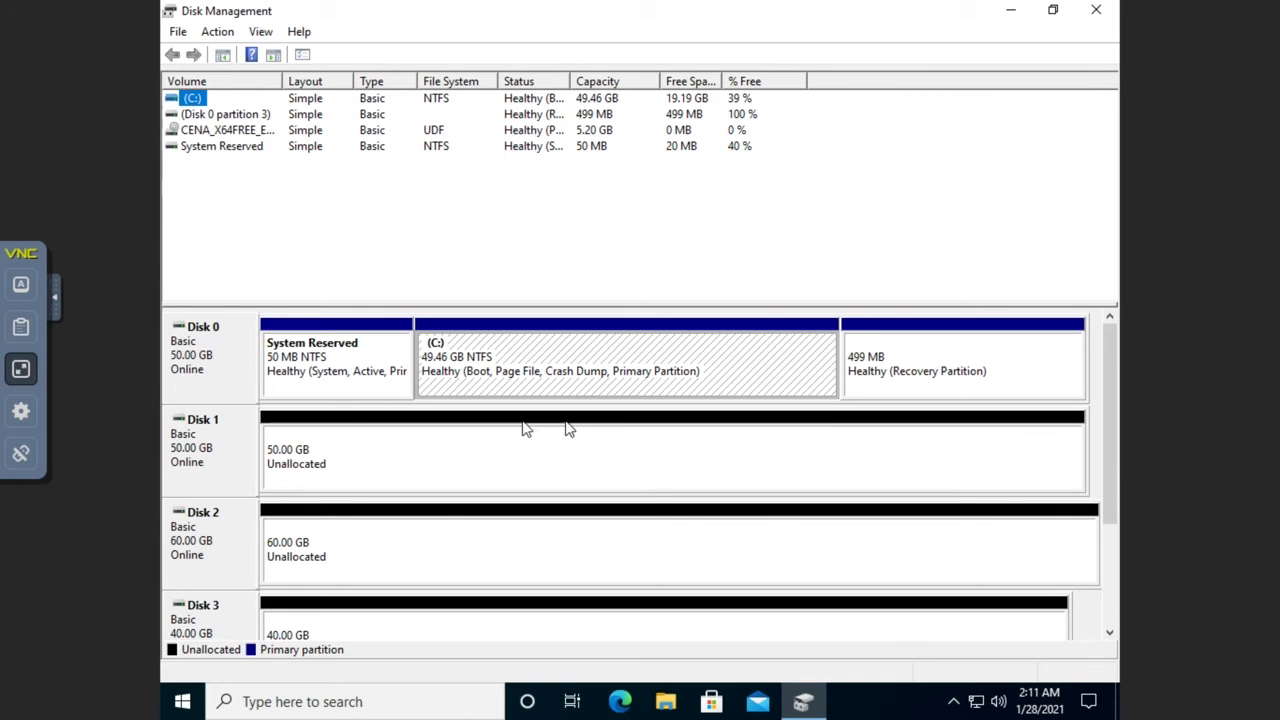
{"action": "right_click", "coordinate": [395, 455]}
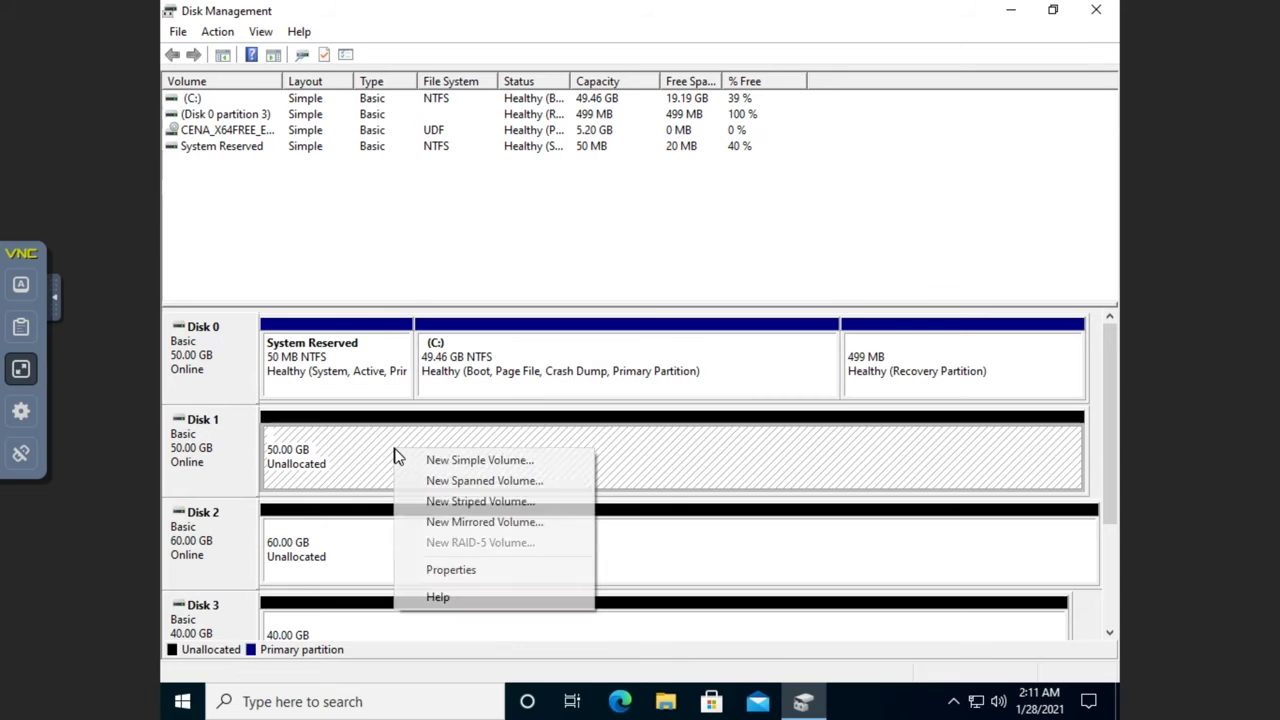
{"action": "left_click", "coordinate": [467, 465]}
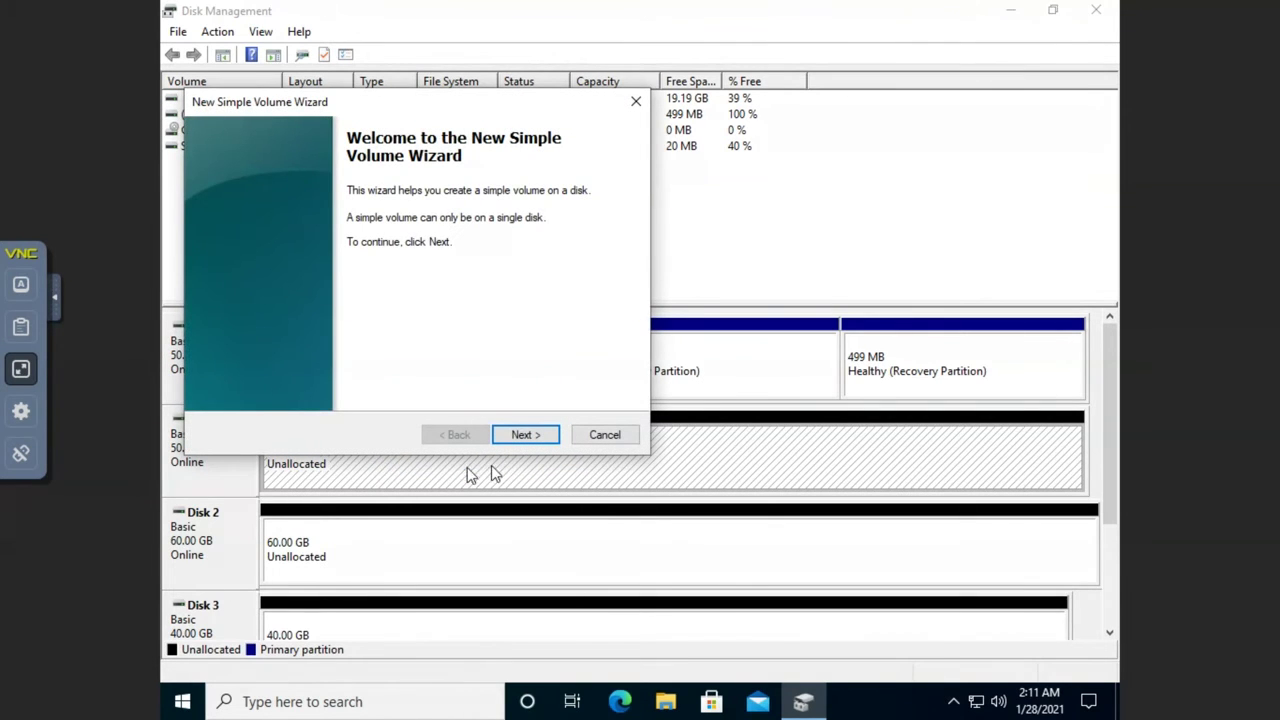
{"action": "left_click", "coordinate": [521, 440]}
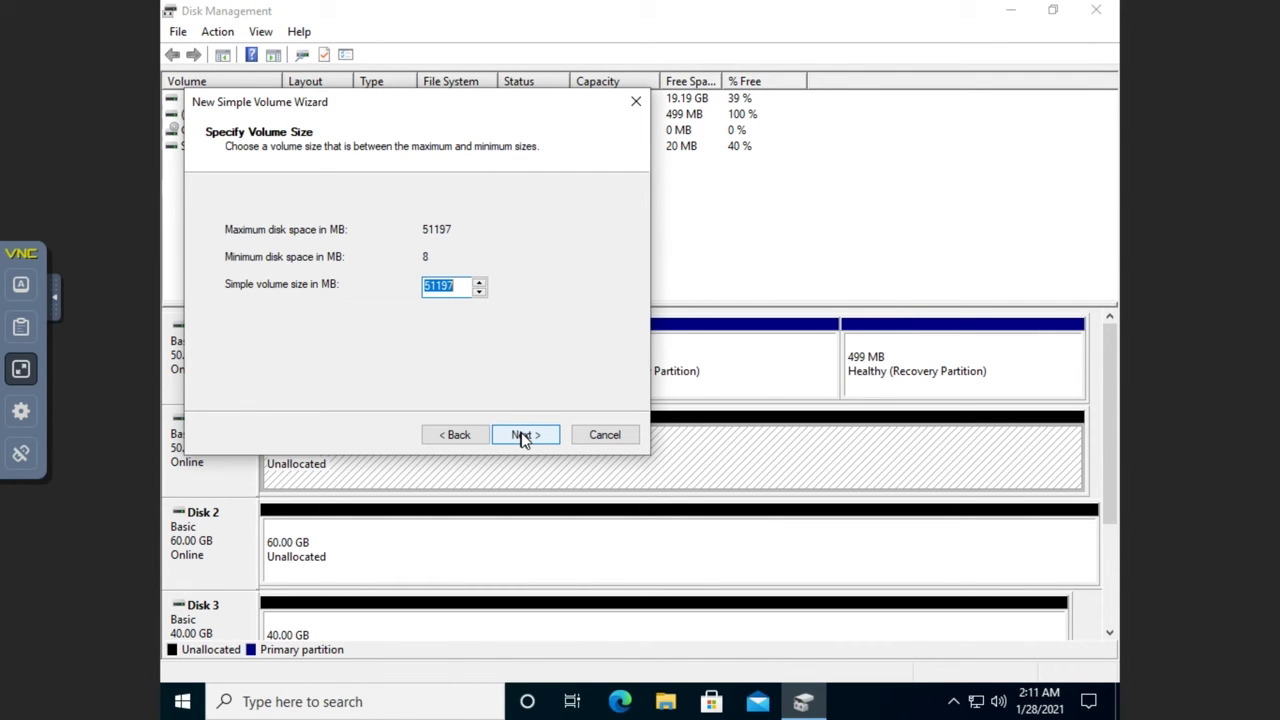
{"action": "left_click", "coordinate": [521, 437]}
{"action": "left_click", "coordinate": [460, 287]}
{"action": "left_click_drag", "start_coordinate": [460, 287], "coordinate": [404, 288]}
{"action": "type", "text": "4"}
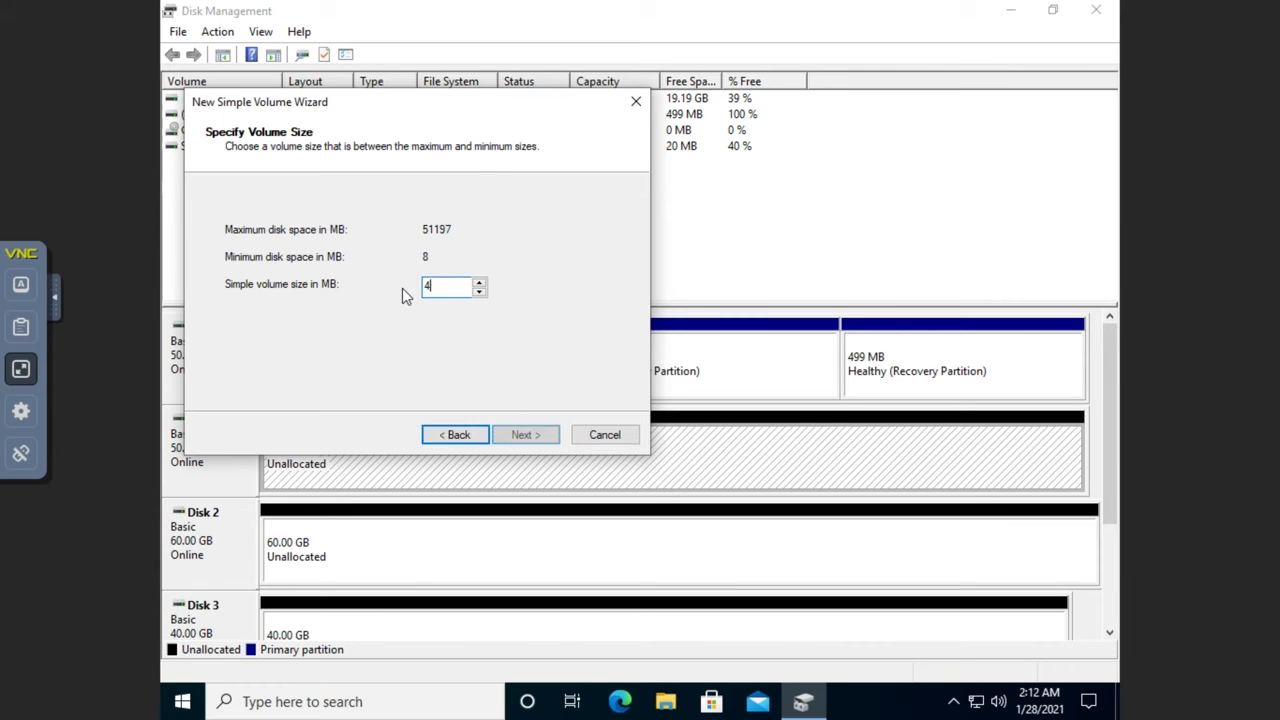
{"action": "type", "text": "0000"}
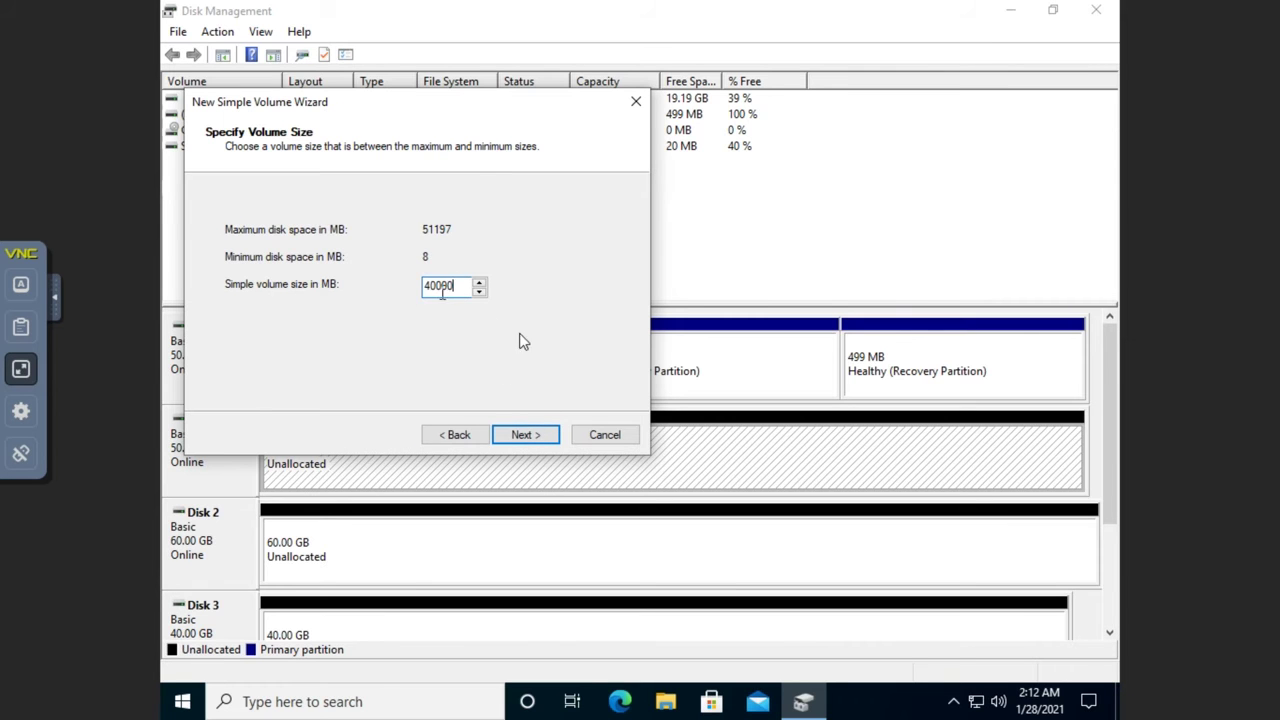
{"action": "left_click", "coordinate": [527, 437]}
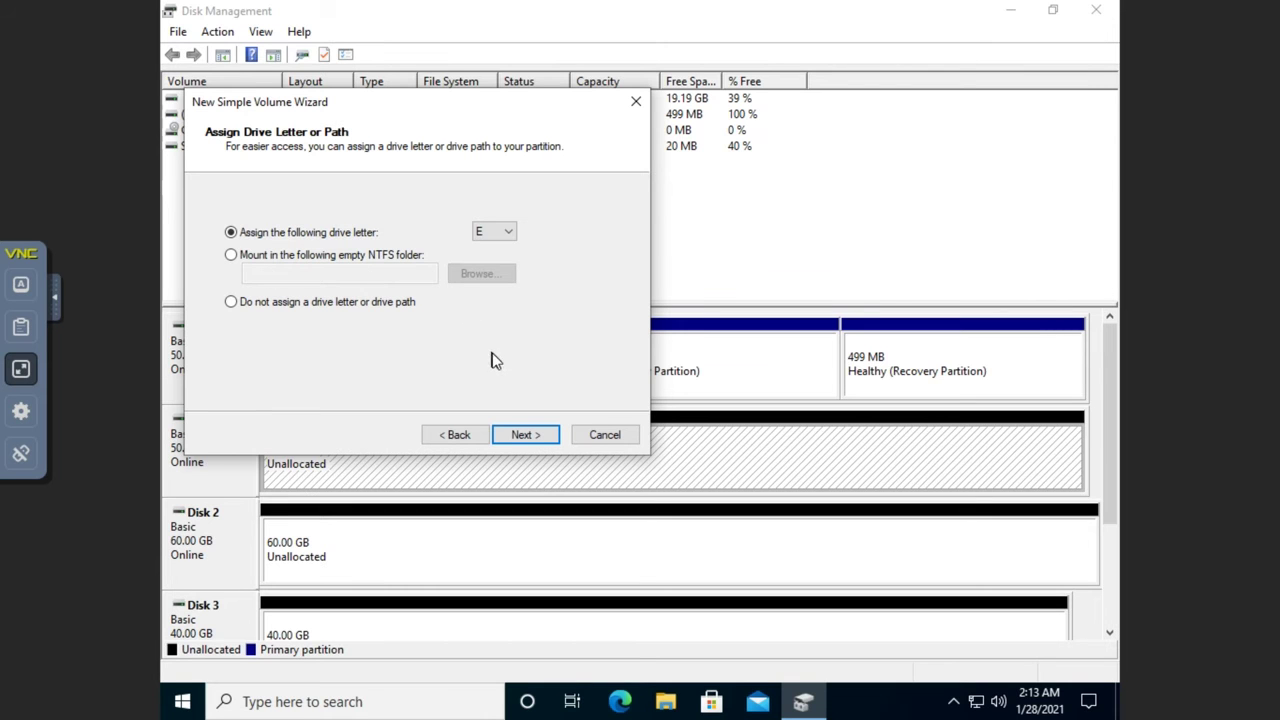
Create the volume with drive letter E, quick-formatted as NTFS with the default allocation unit size and the label "simple", and dismiss the AutoPlay notification
{"action": "left_click", "coordinate": [517, 442]}
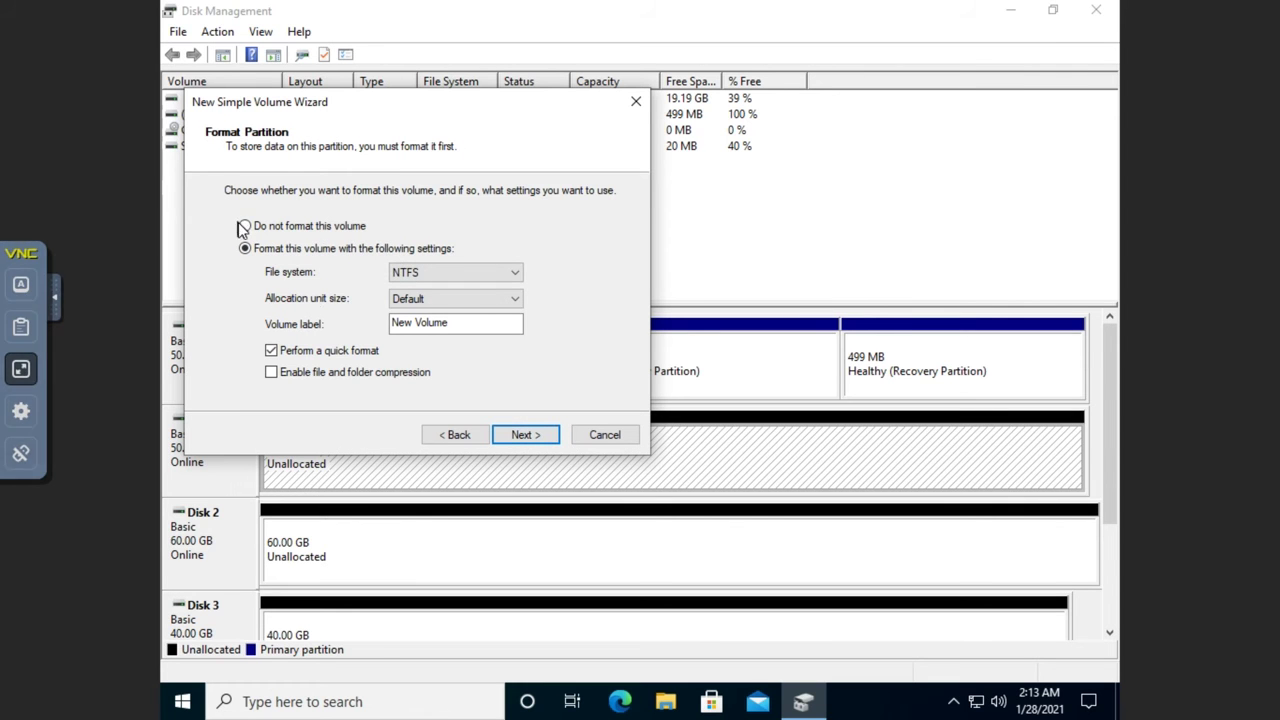
{"action": "left_click", "coordinate": [458, 281]}
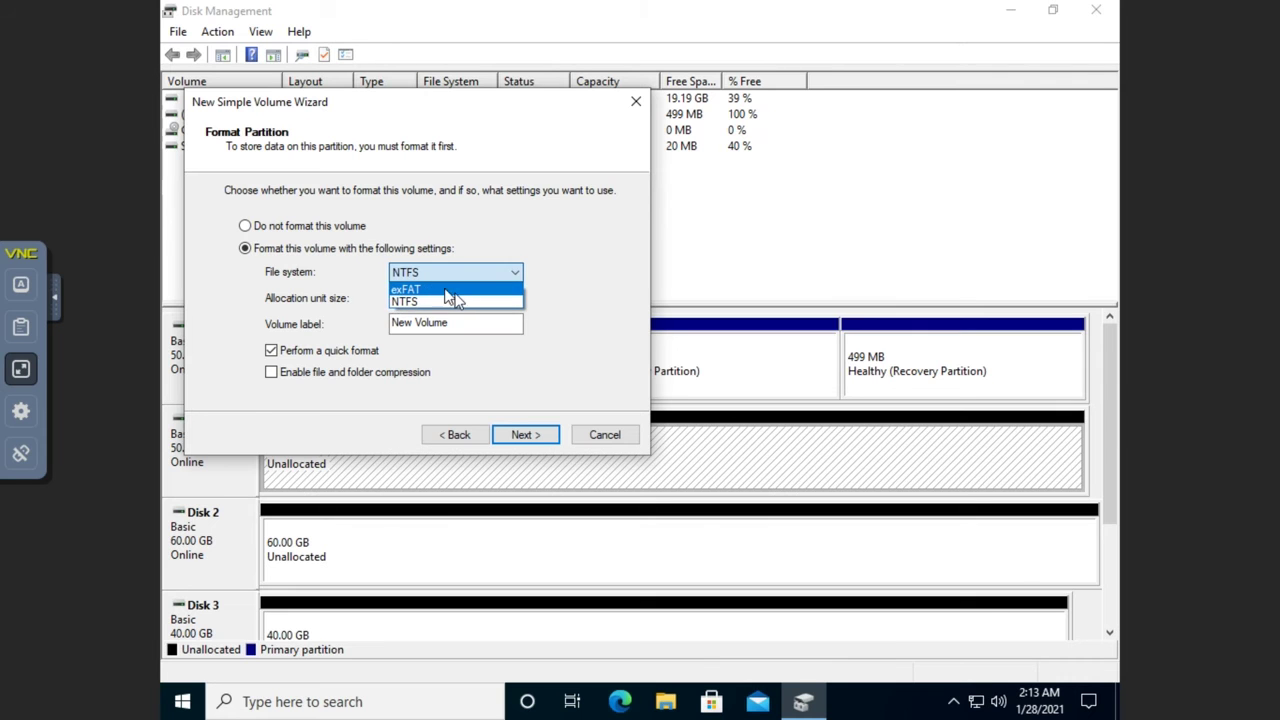
{"action": "left_click", "coordinate": [572, 308]}
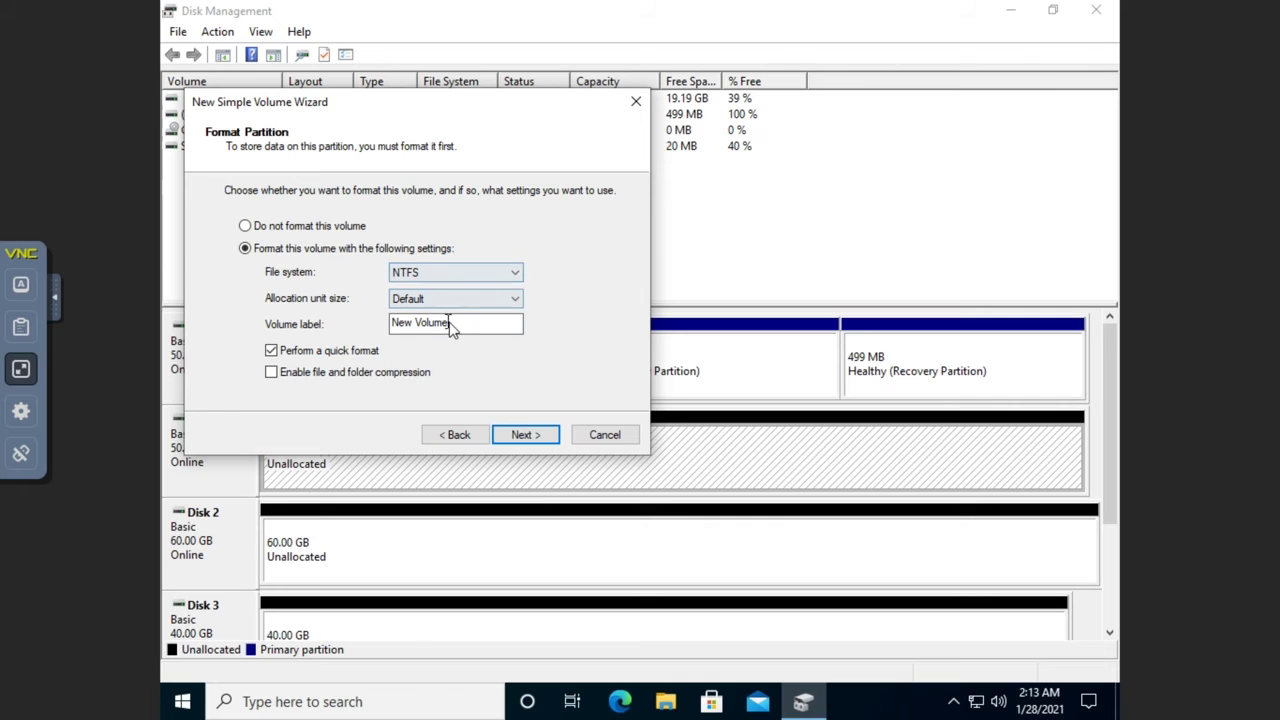
{"action": "left_click_drag", "start_coordinate": [455, 330], "coordinate": [290, 343]}
{"action": "type", "text": "s"}
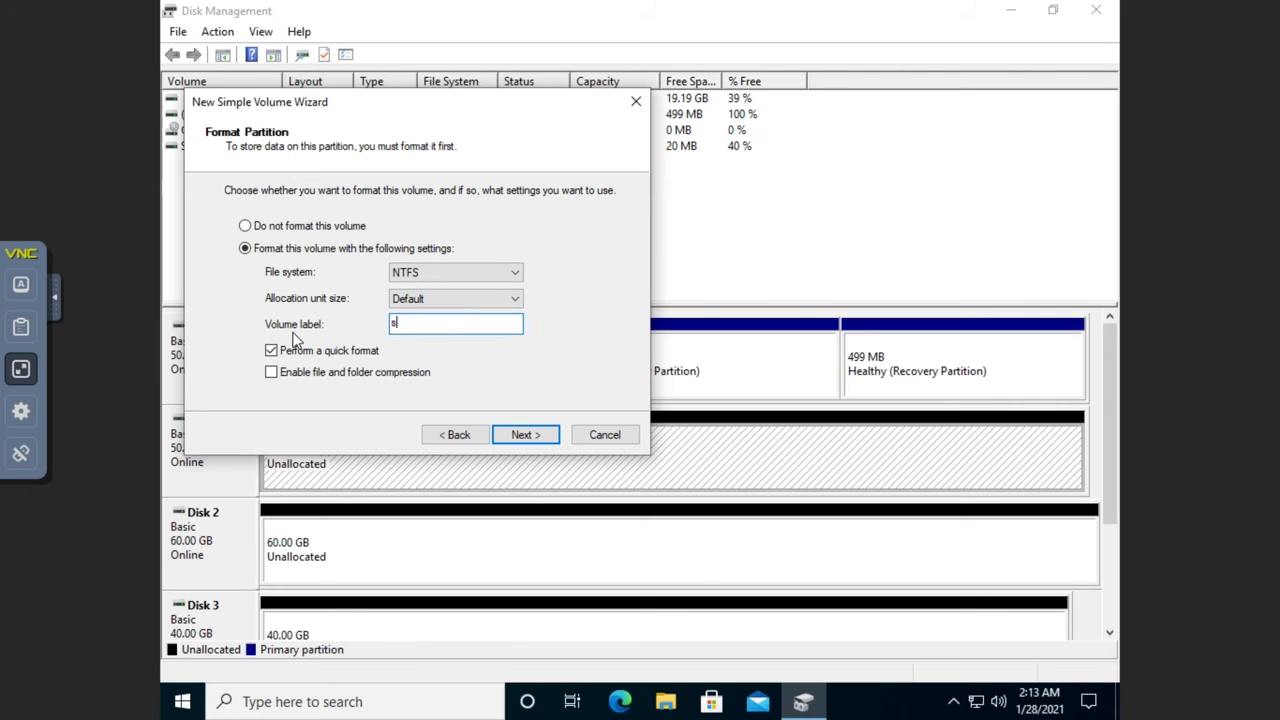
{"action": "type", "text": "imple"}
{"action": "left_click", "coordinate": [273, 354]}
{"action": "left_click", "coordinate": [272, 352]}
{"action": "left_click", "coordinate": [516, 435]}
{"action": "left_click", "coordinate": [516, 435]}
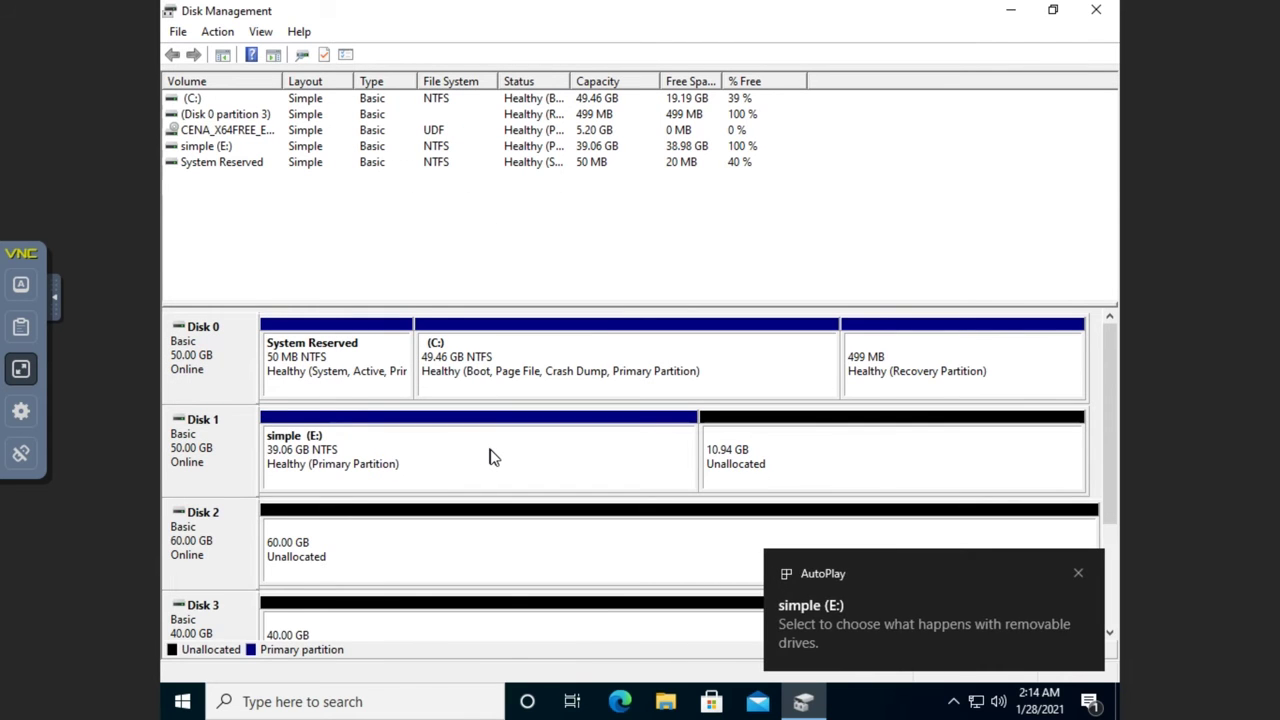
{"action": "left_click", "coordinate": [1077, 577]}
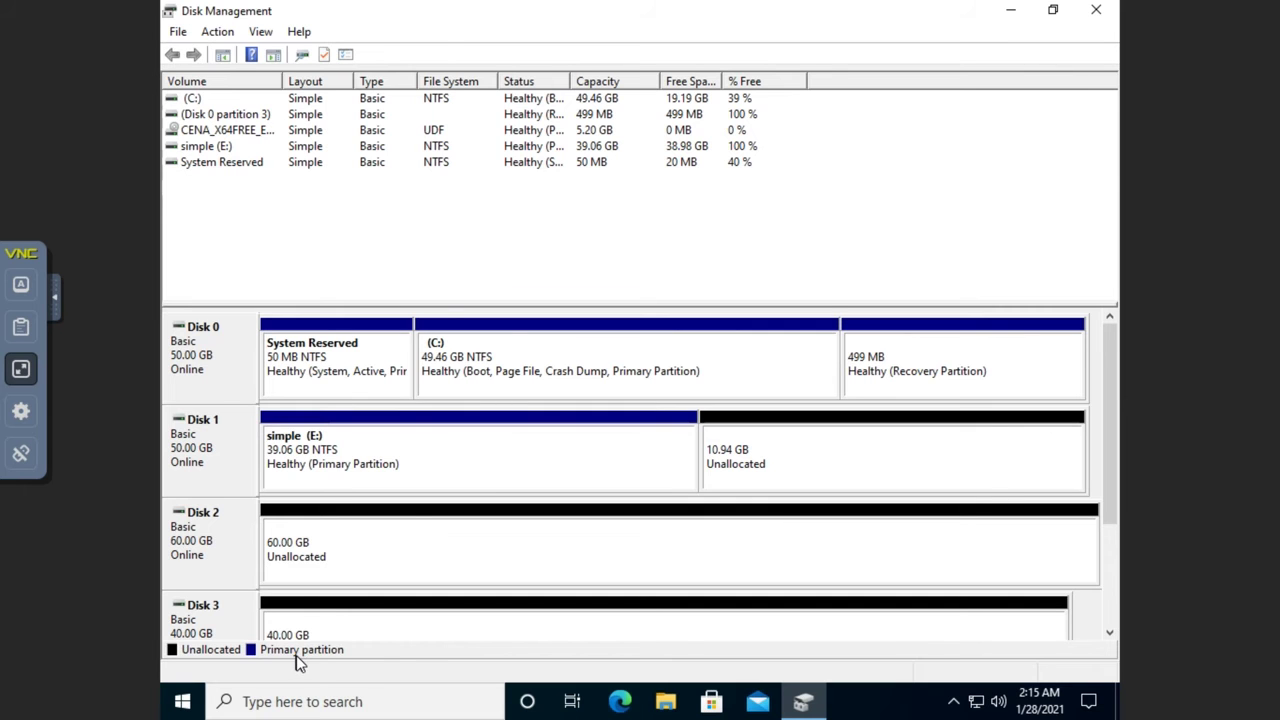
Extend the simple (E:) volume by 5000 MB using unallocated space on Disk 1
{"action": "left_click", "coordinate": [513, 456]}
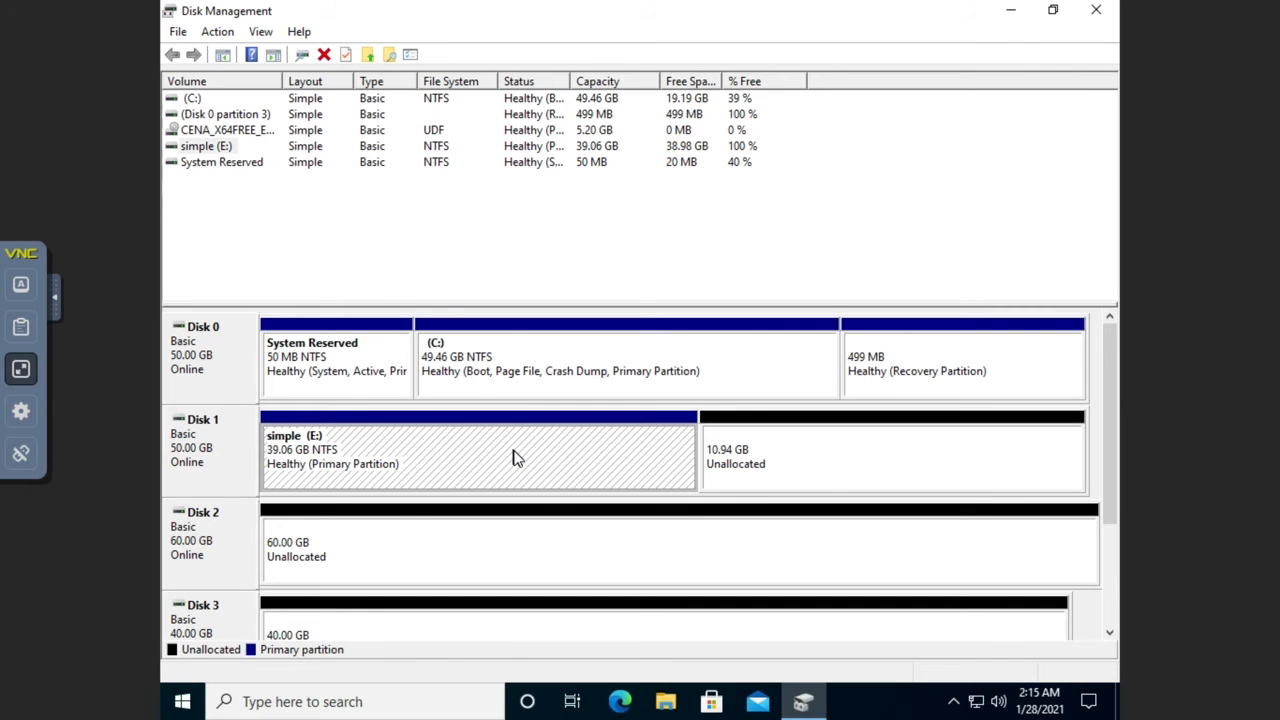
{"action": "right_click", "coordinate": [513, 456]}
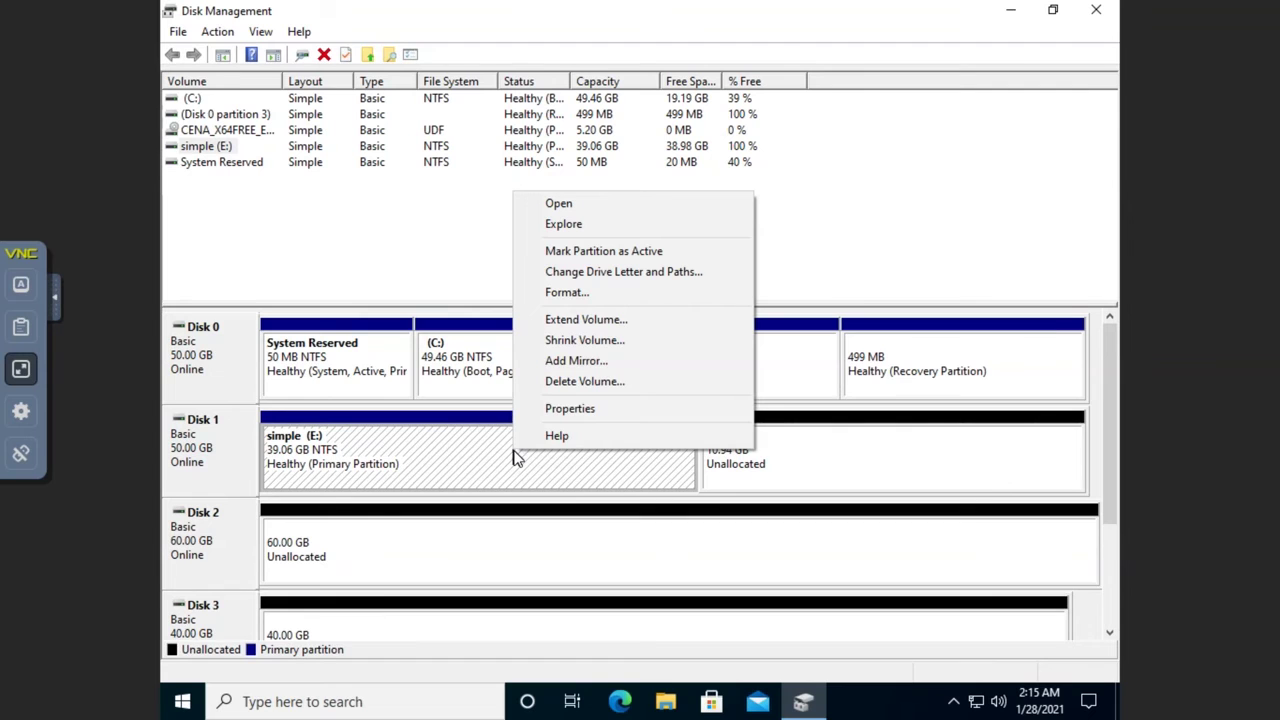
{"action": "left_click", "coordinate": [586, 320]}
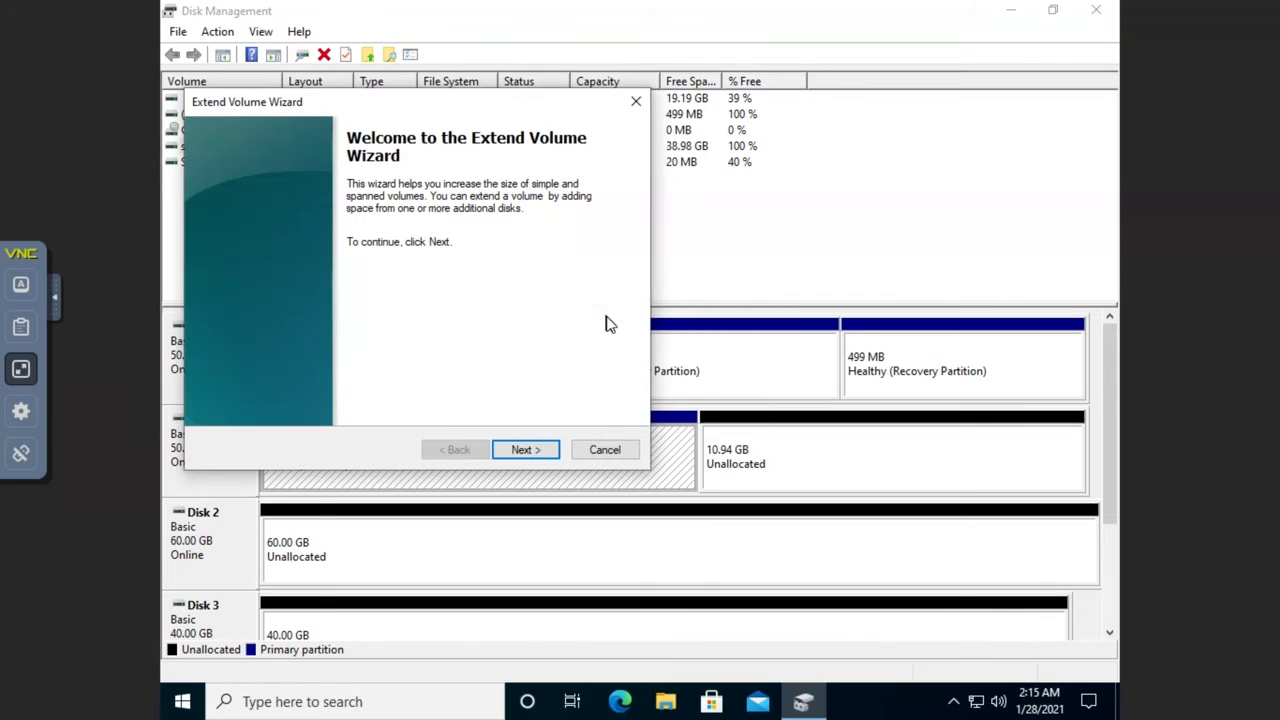
{"action": "left_click", "coordinate": [522, 450]}
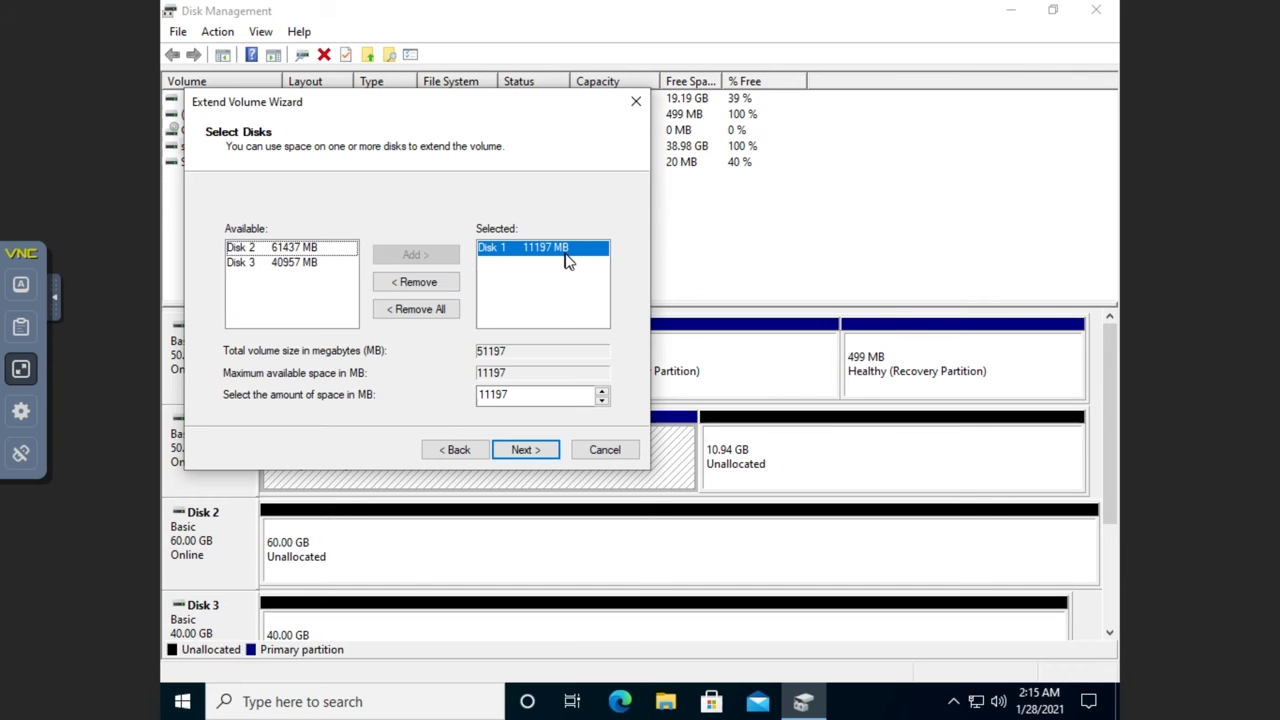
{"action": "left_click", "coordinate": [499, 397]}
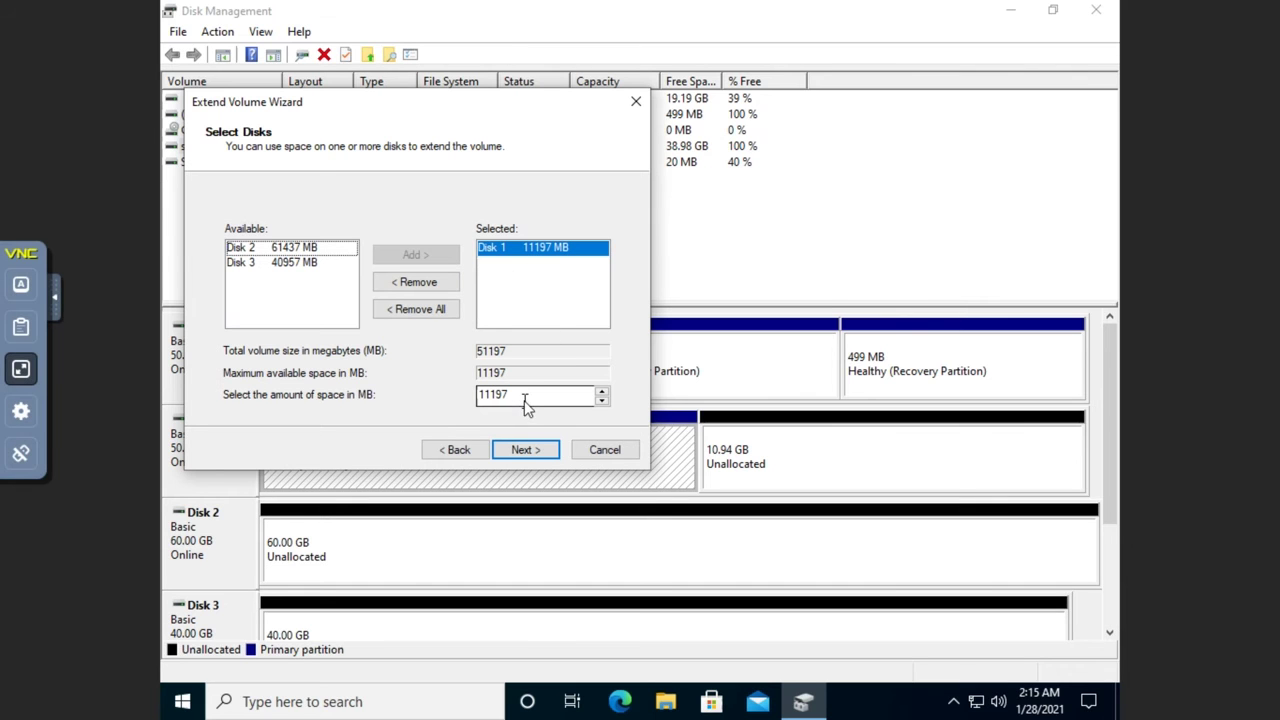
{"action": "left_click_drag", "start_coordinate": [512, 396], "coordinate": [459, 403]}
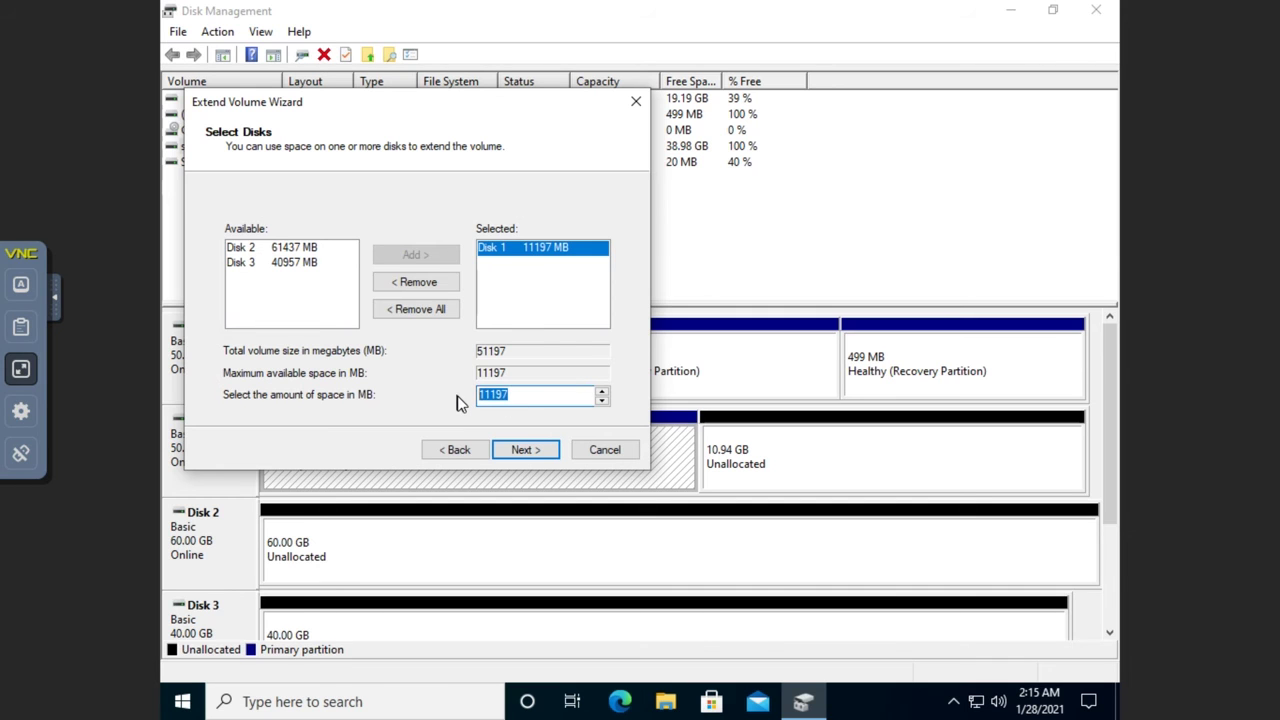
{"action": "type", "text": "5000"}
{"action": "left_click", "coordinate": [537, 452]}
{"action": "left_click", "coordinate": [537, 452]}
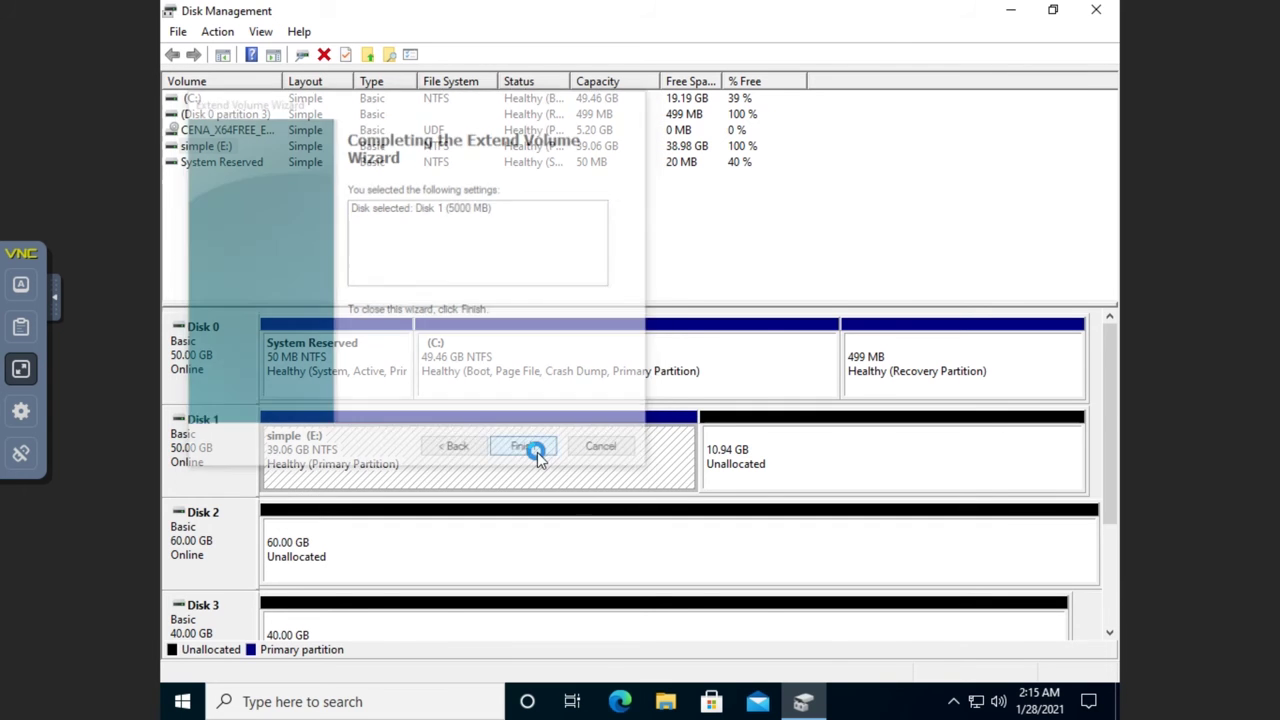
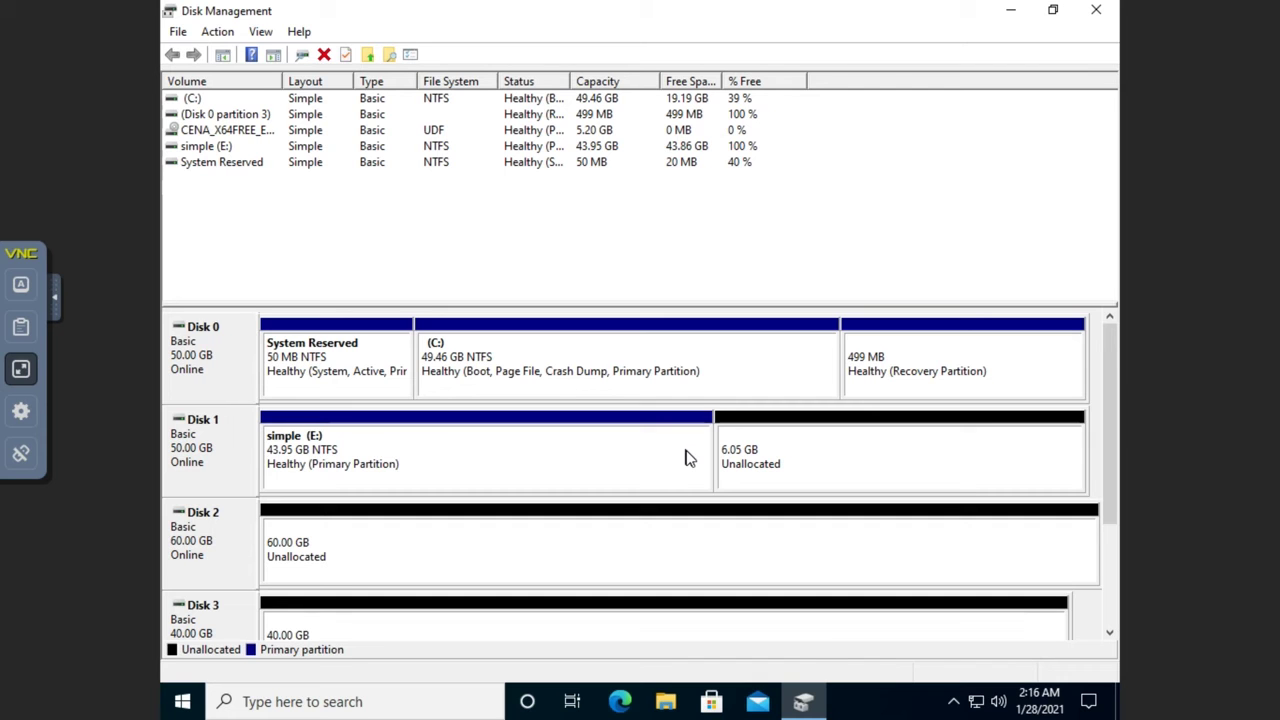
Shrink the simple (E:) volume on Disk 1 by 1000 MB
{"action": "right_click", "coordinate": [570, 453]}
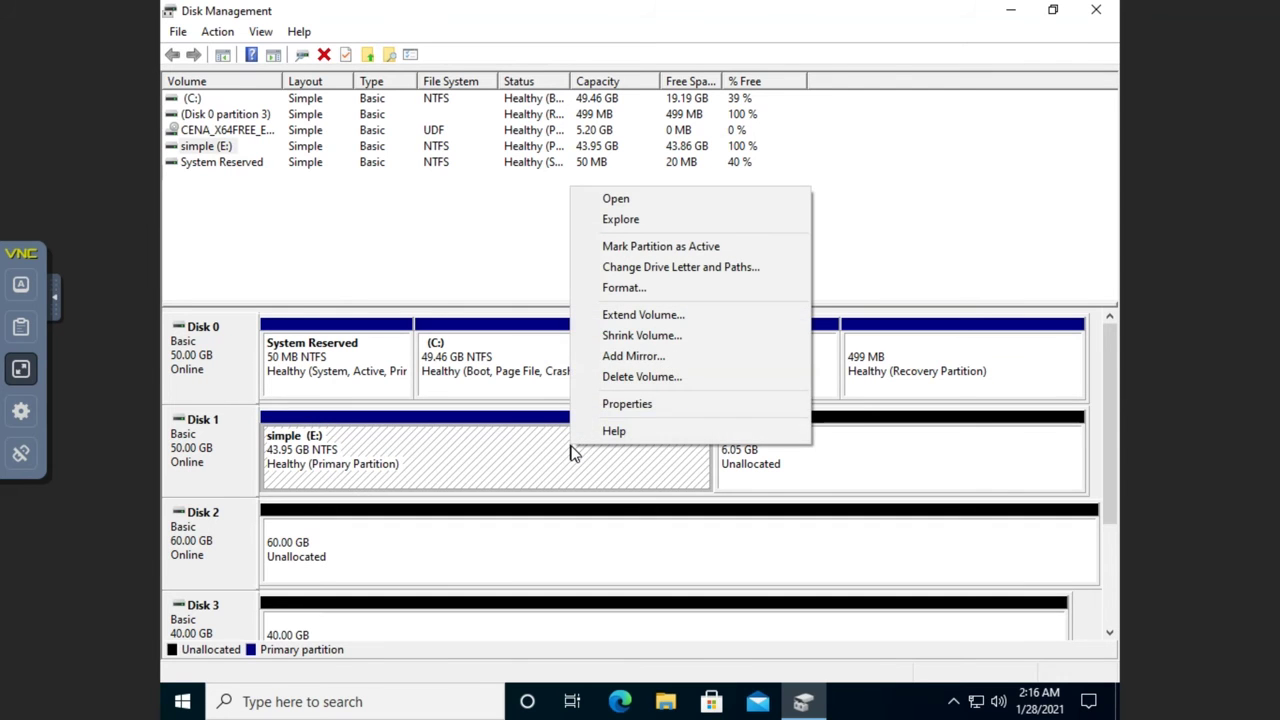
{"action": "left_click", "coordinate": [646, 337]}
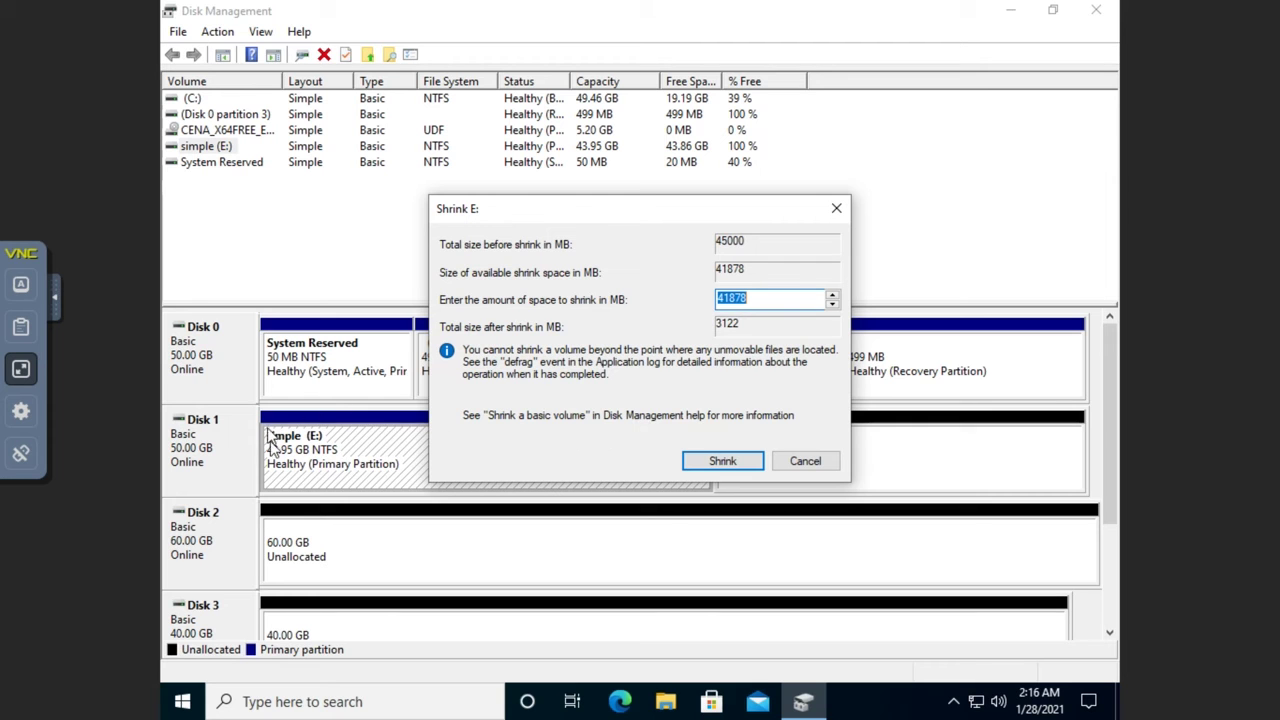
{"action": "left_click", "coordinate": [787, 303]}
{"action": "key", "text": "ctrl+a"}
{"action": "type", "text": "1"}
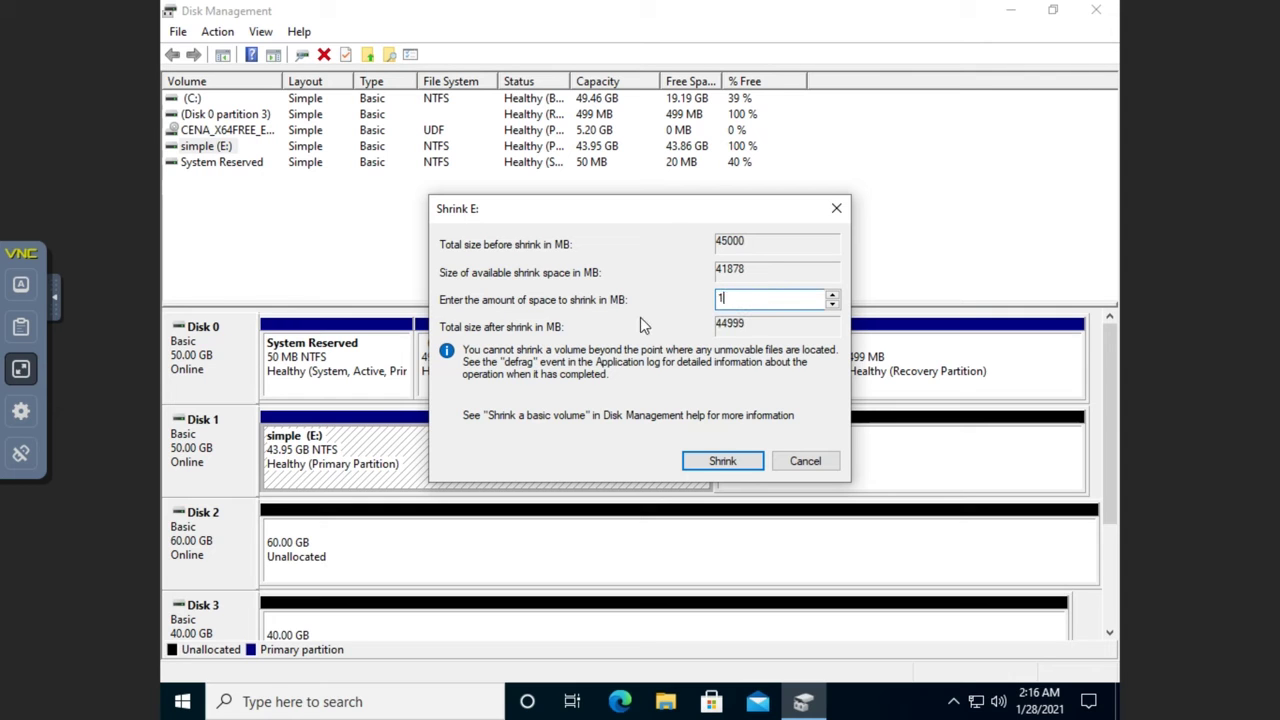
{"action": "type", "text": "000"}
{"action": "left_click", "coordinate": [724, 458]}
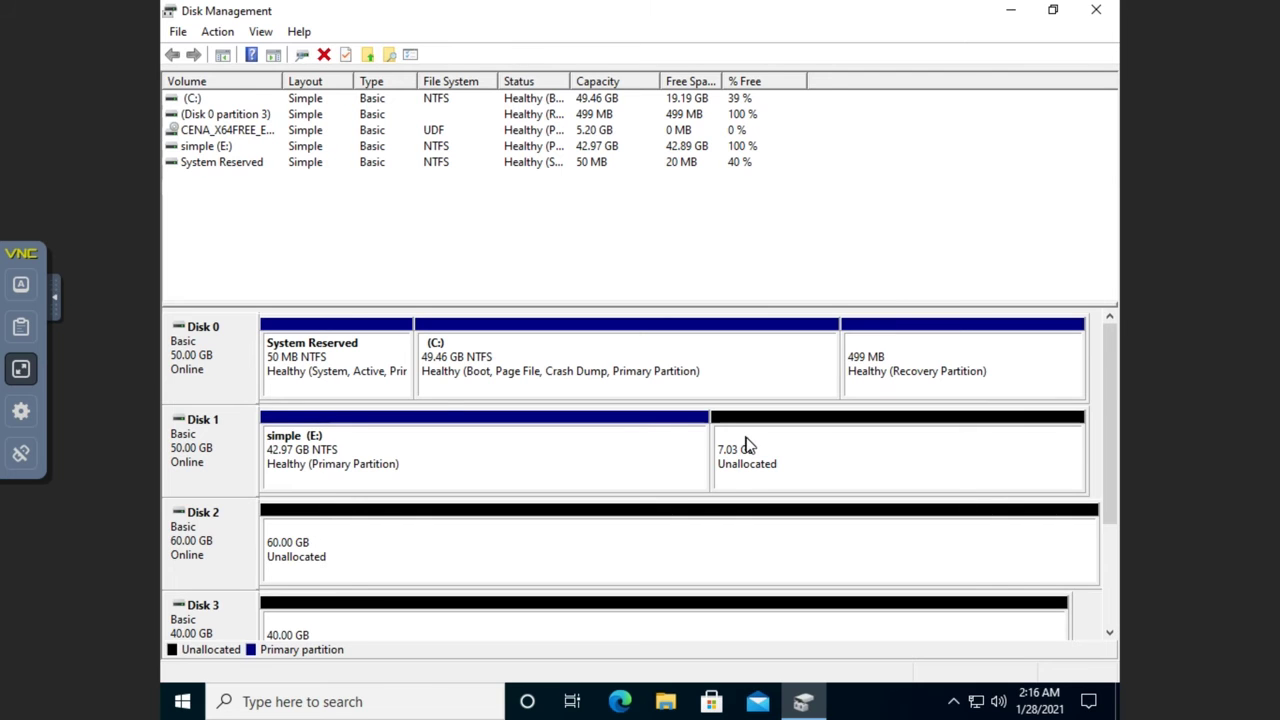
Start extending the simple (E:) volume on Disk 1 and add Disk 2 to the disks selected for the extension
{"action": "mouse_move", "coordinate": [1111, 409]}
{"action": "left_mouse_down"}
{"action": "mouse_move", "coordinate": [1106, 510]}
{"action": "mouse_move", "coordinate": [1104, 419]}
{"action": "left_mouse_up"}
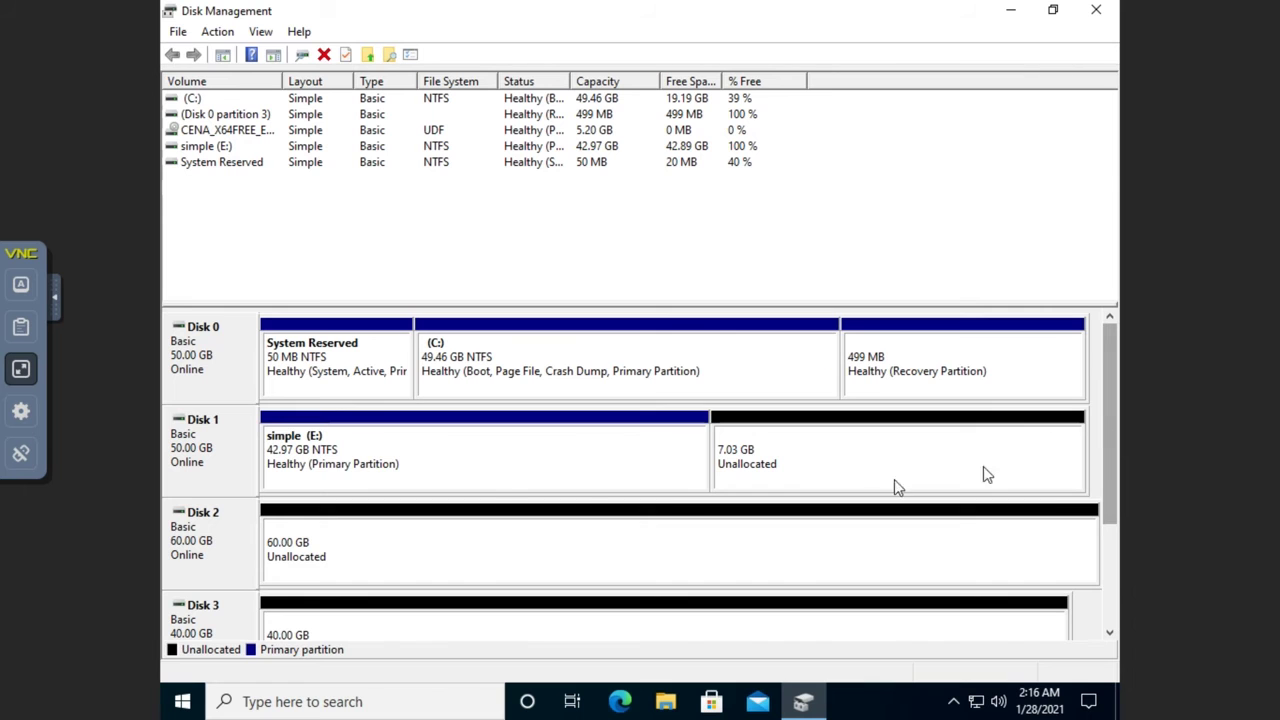
{"action": "right_click", "coordinate": [470, 456]}
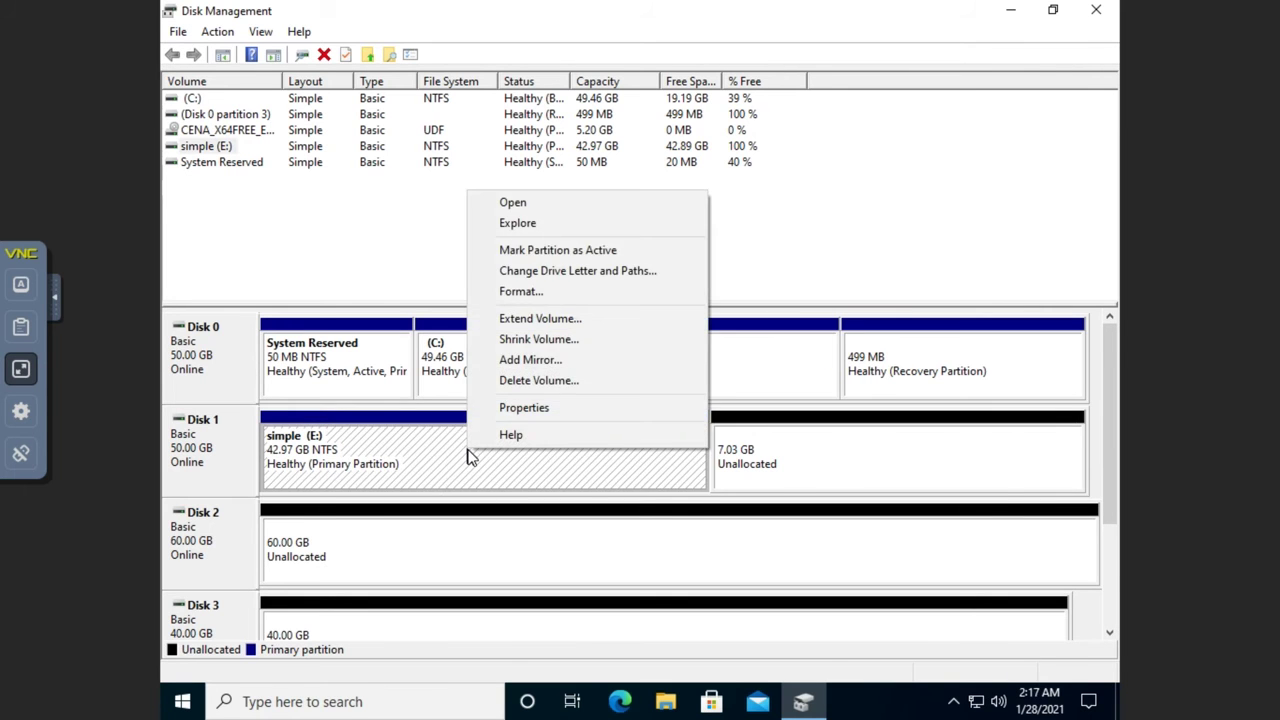
{"action": "left_click", "coordinate": [527, 320]}
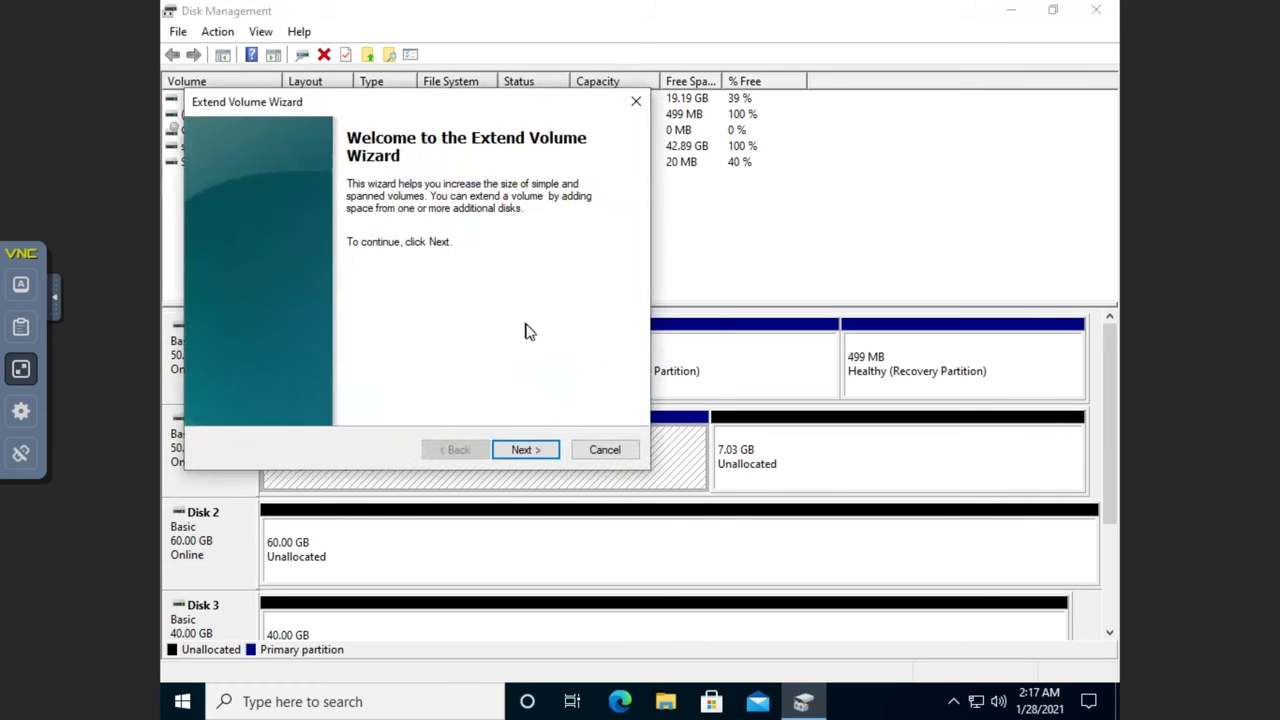
{"action": "left_click", "coordinate": [512, 452]}
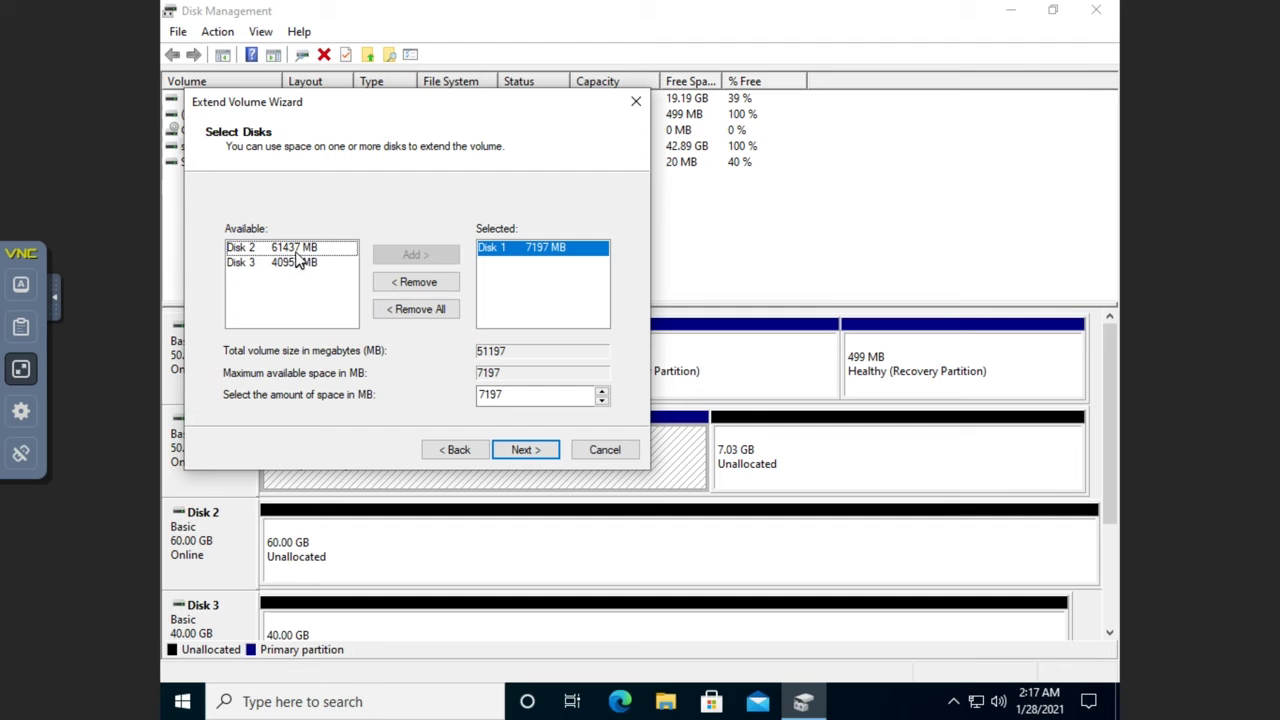
{"action": "left_click", "coordinate": [296, 251]}
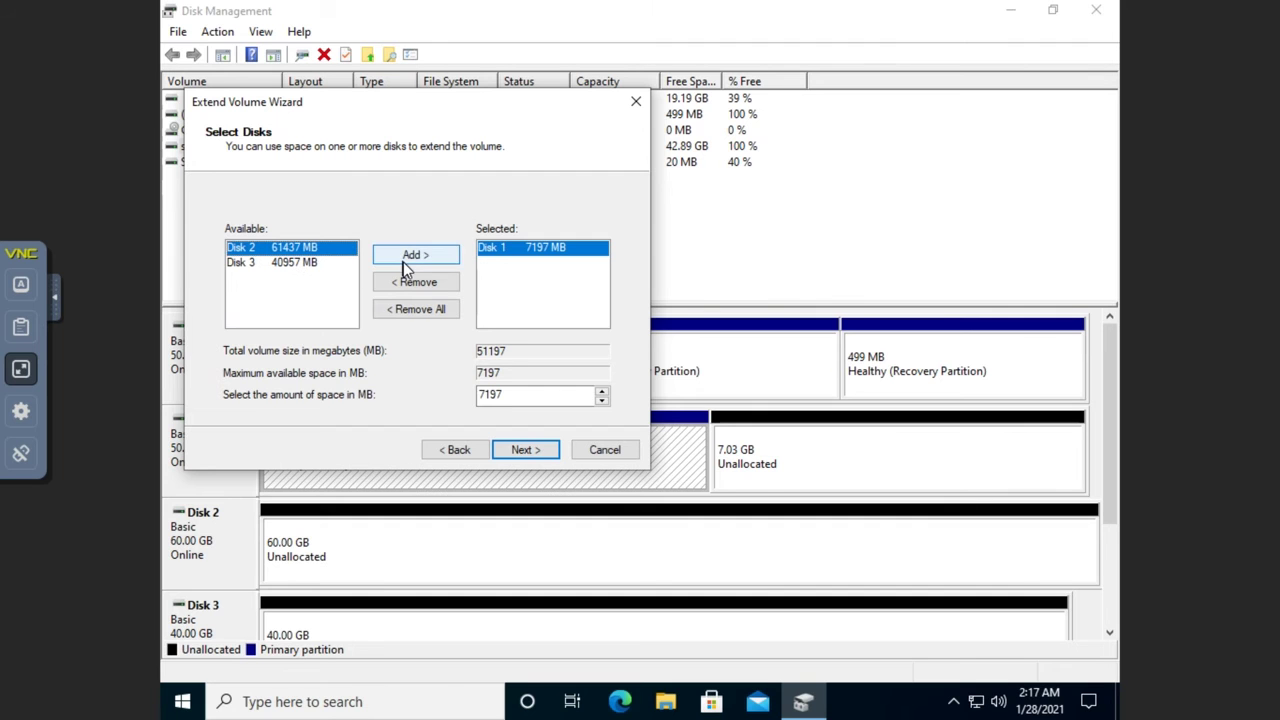
{"action": "left_click", "coordinate": [403, 262]}
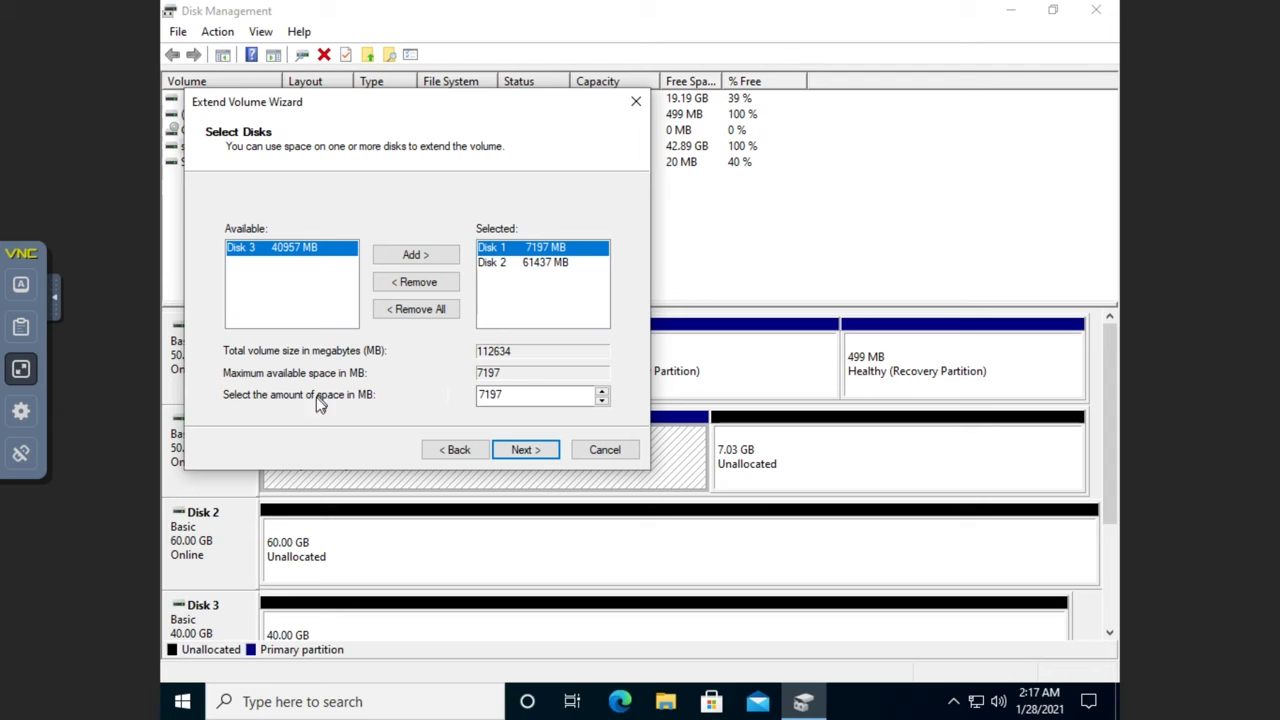
Set the amount of space used from Disk 2 for the extension to 20000 MB
{"action": "left_click", "coordinate": [519, 397]}
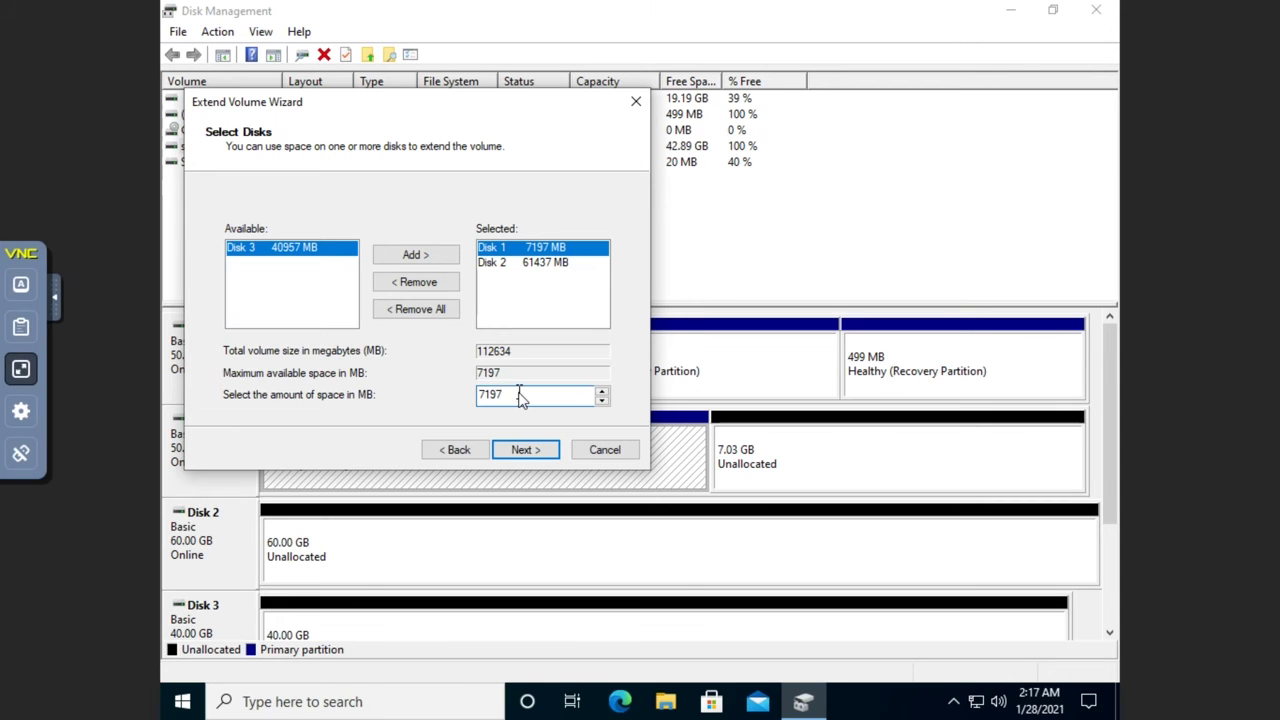
{"action": "left_click", "coordinate": [537, 265]}
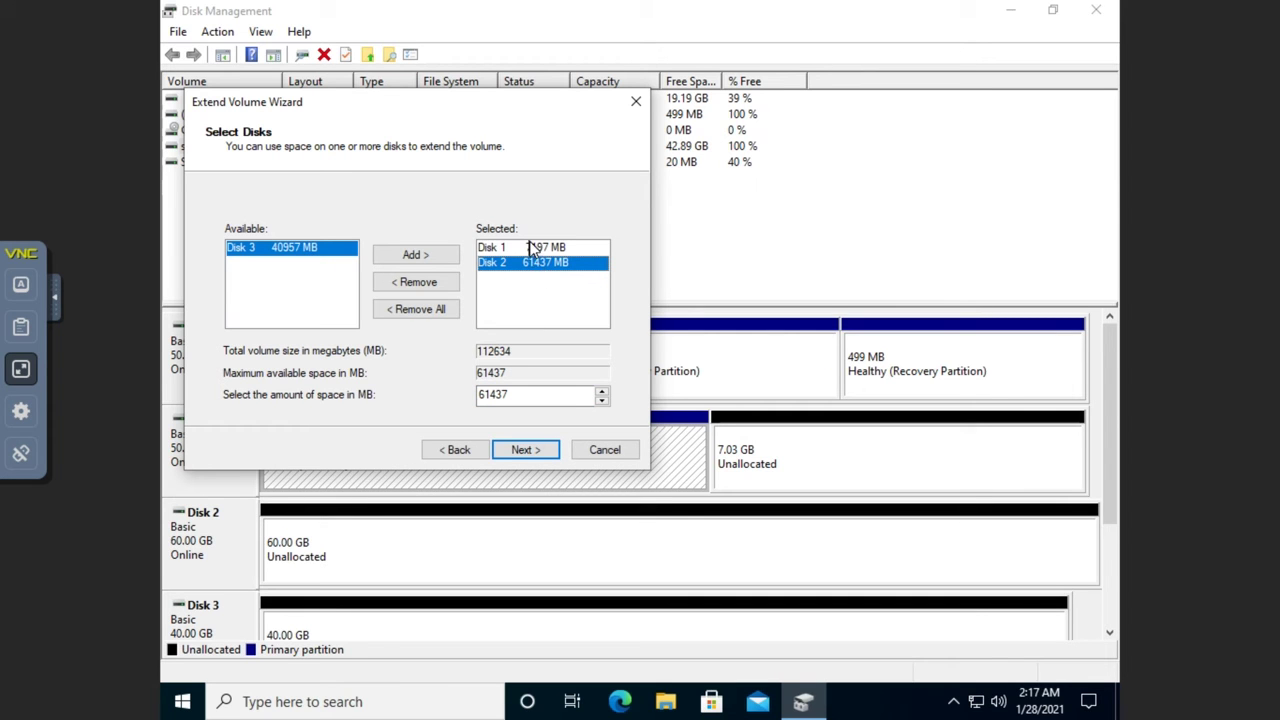
{"action": "left_click", "coordinate": [518, 249]}
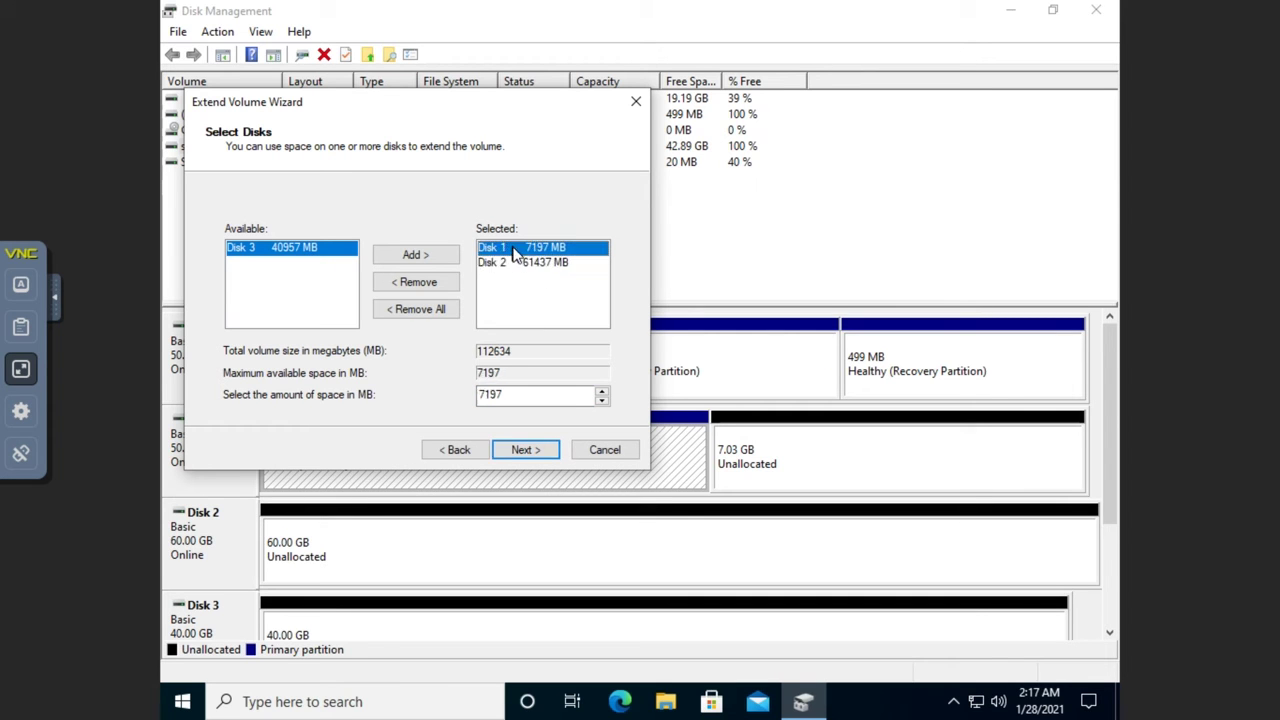
{"action": "left_click", "coordinate": [510, 266]}
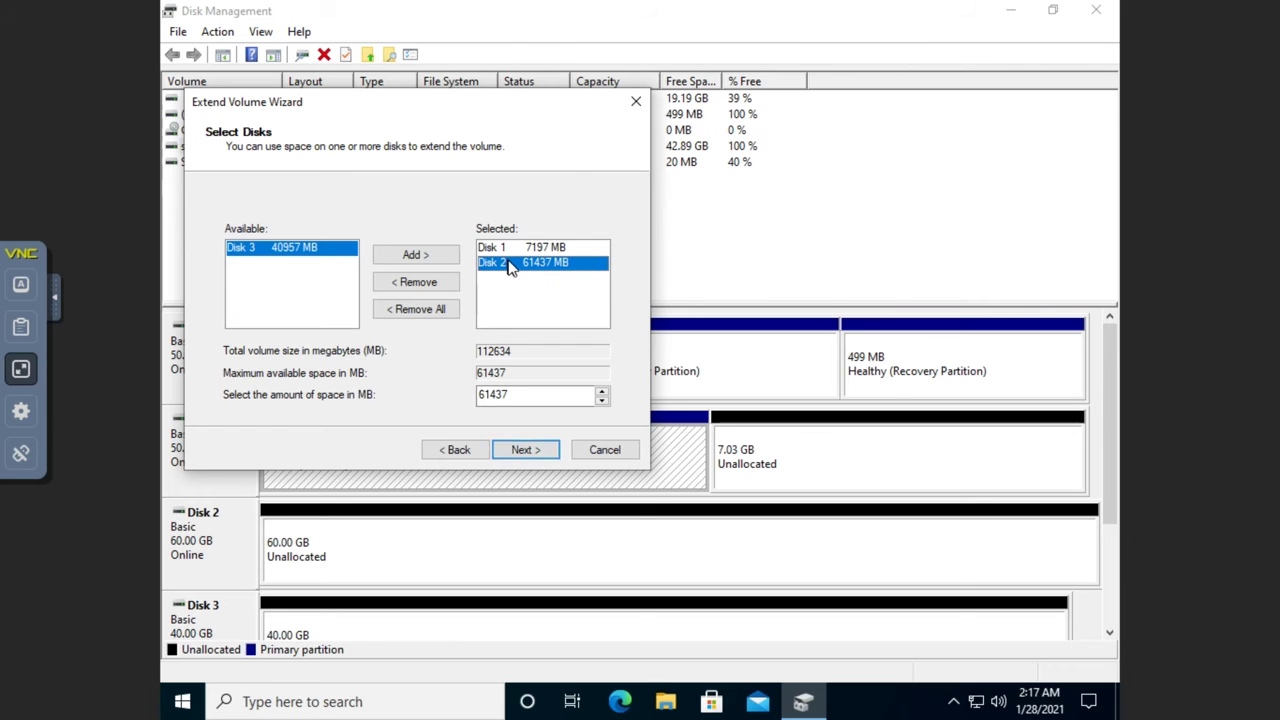
{"action": "left_click", "coordinate": [520, 397]}
{"action": "key", "text": "BackSpace"}
{"action": "key", "text": "BackSpace"}
{"action": "key", "text": "BackSpace"}
{"action": "key", "text": "BackSpace"}
{"action": "key", "text": "BackSpace"}
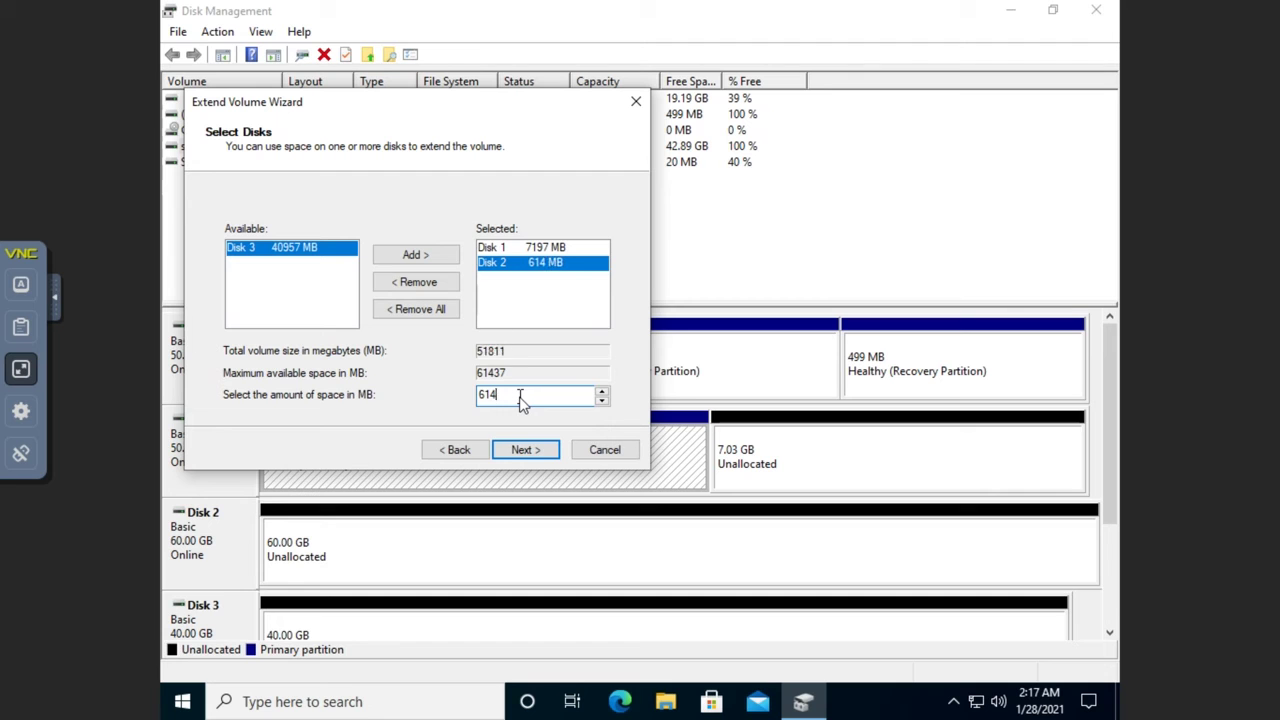
{"action": "type", "text": "20000"}
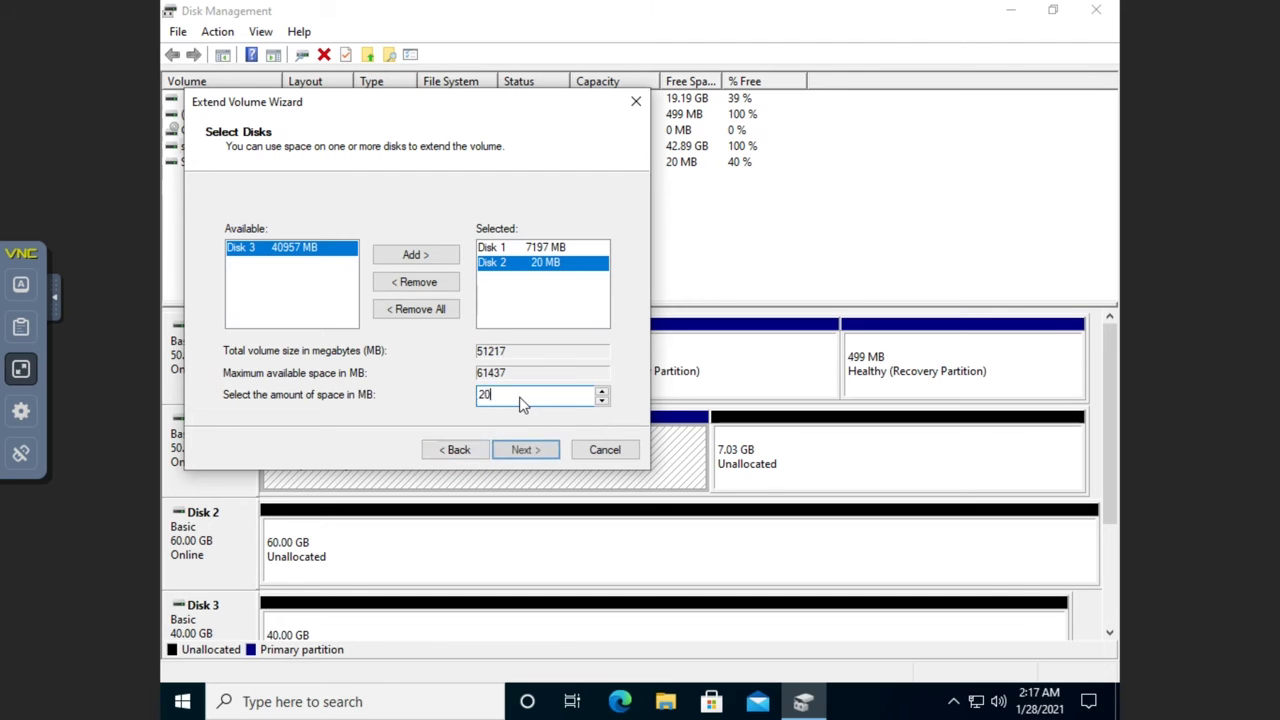
Complete the extension across Disk 1 and Disk 2 and accept converting the basic disks to dynamic
{"action": "left_click", "coordinate": [529, 457]}
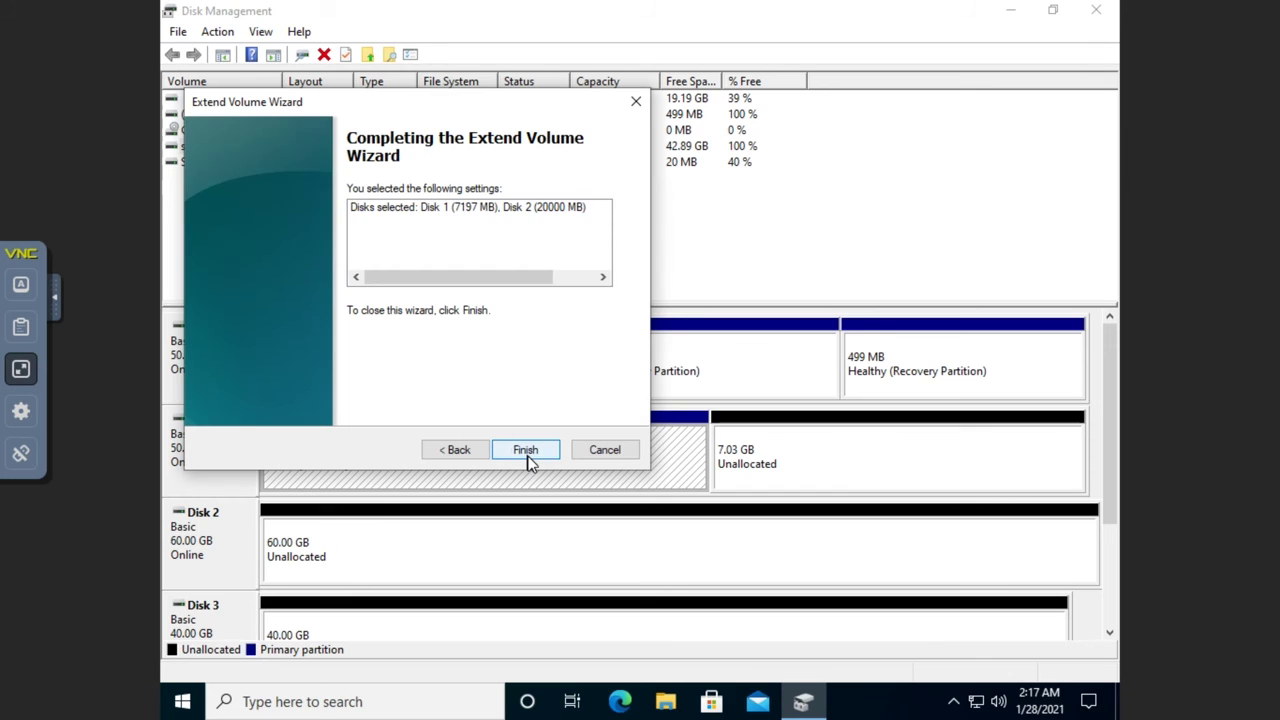
{"action": "left_click", "coordinate": [526, 450]}
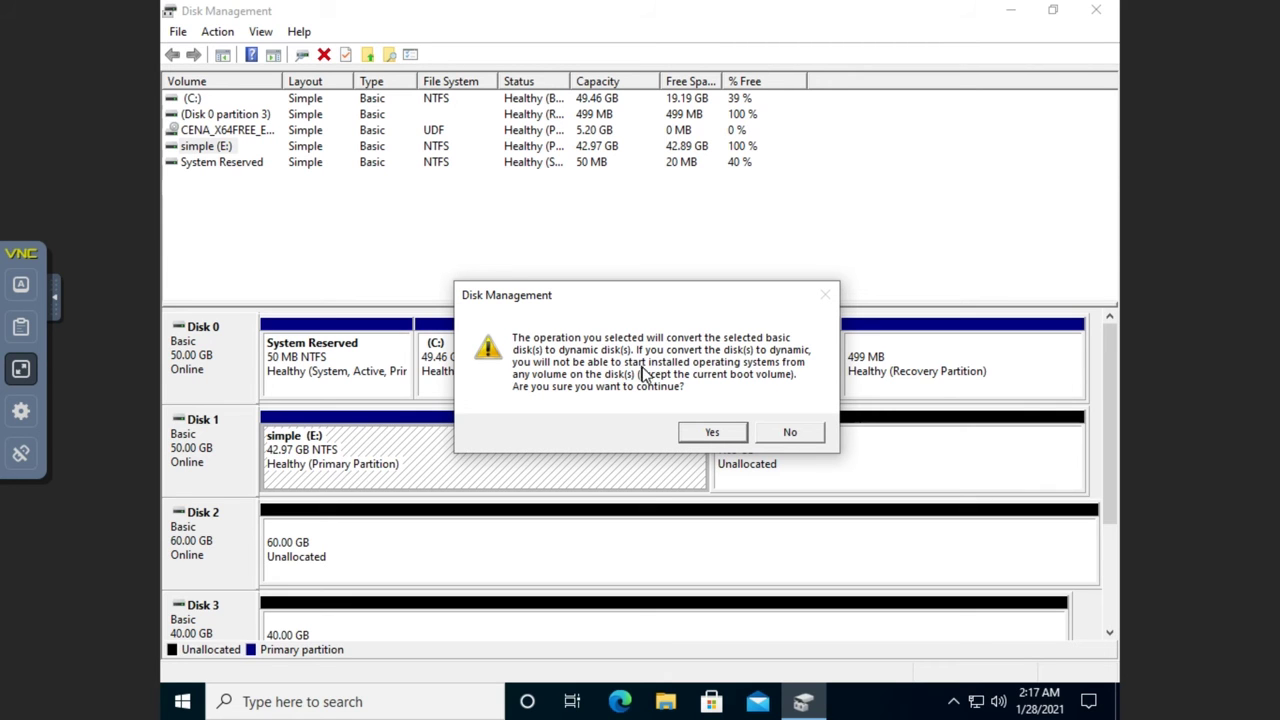
{"action": "left_click", "coordinate": [712, 433]}
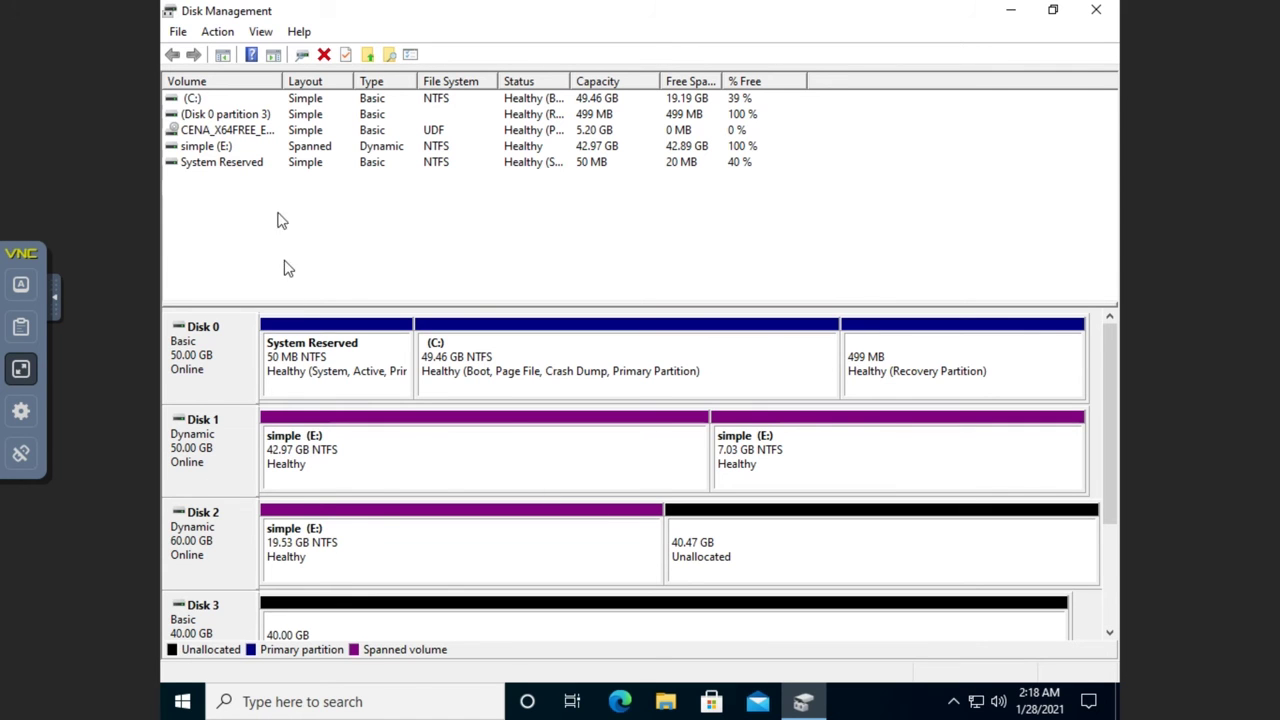
Delete the spanned simple (E:) volume and agree to erasing its data
{"action": "left_click", "coordinate": [214, 147]}
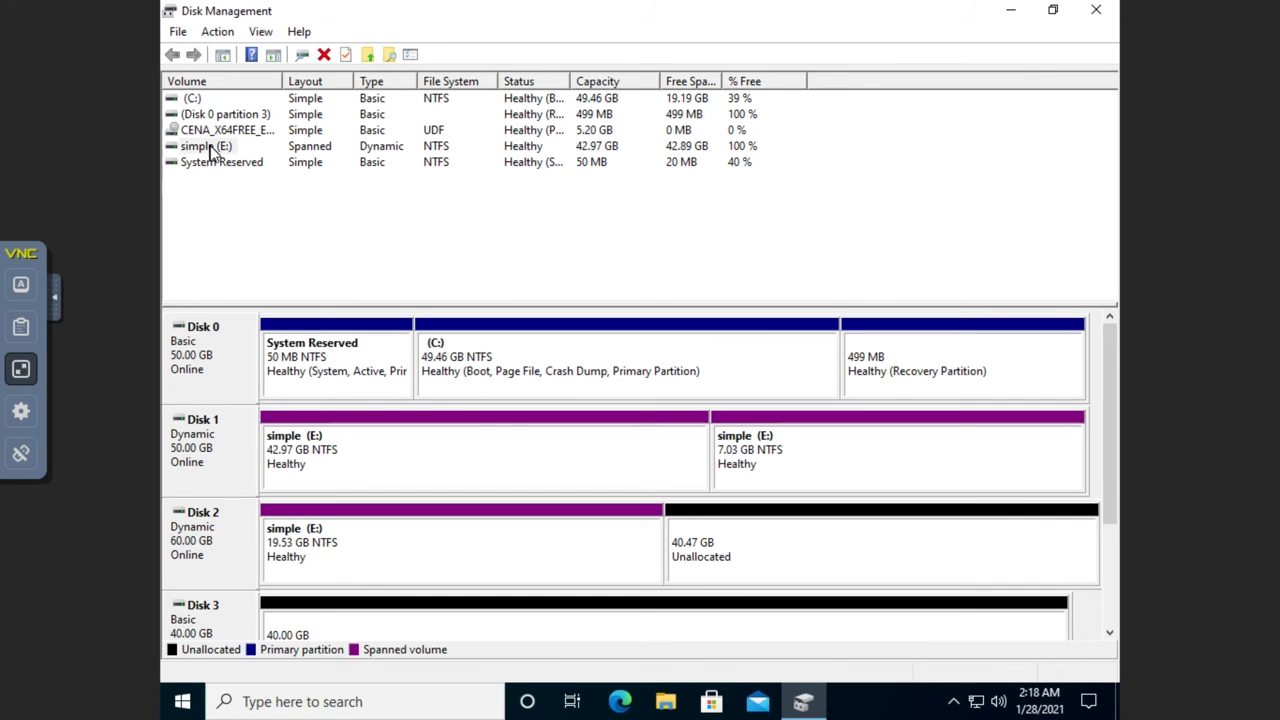
{"action": "left_click", "coordinate": [265, 215]}
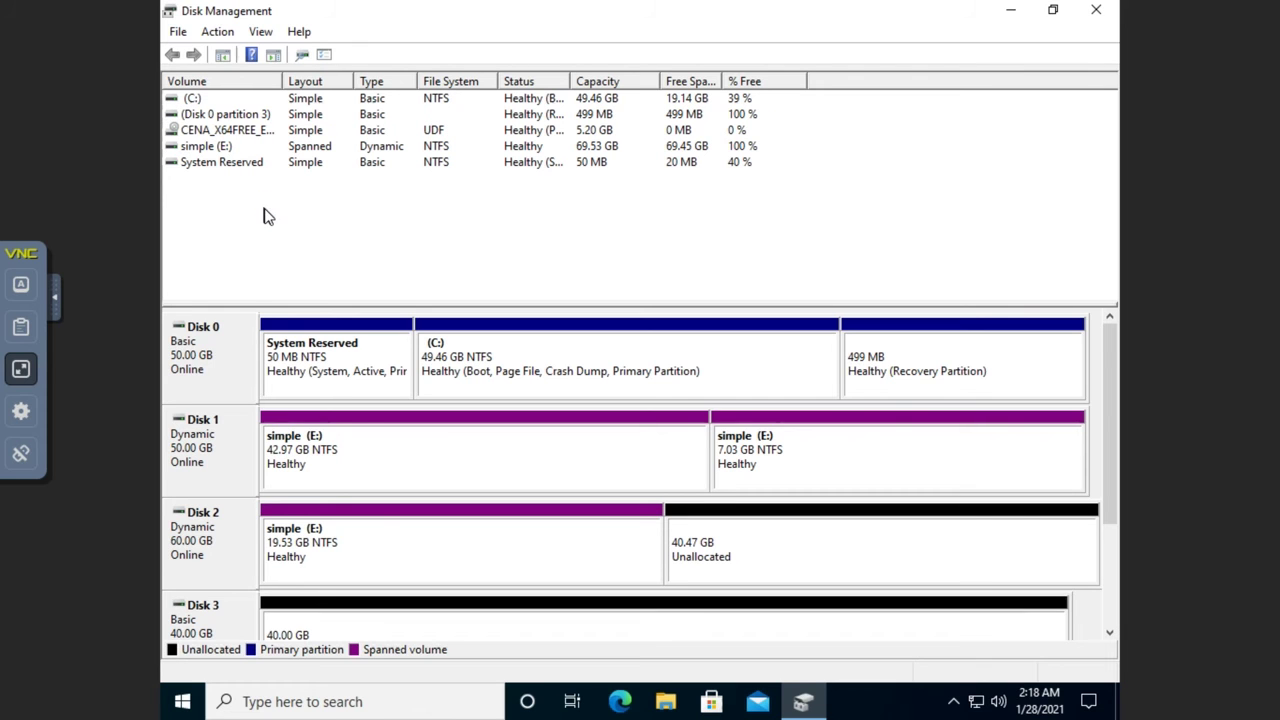
{"action": "left_click", "coordinate": [213, 148]}
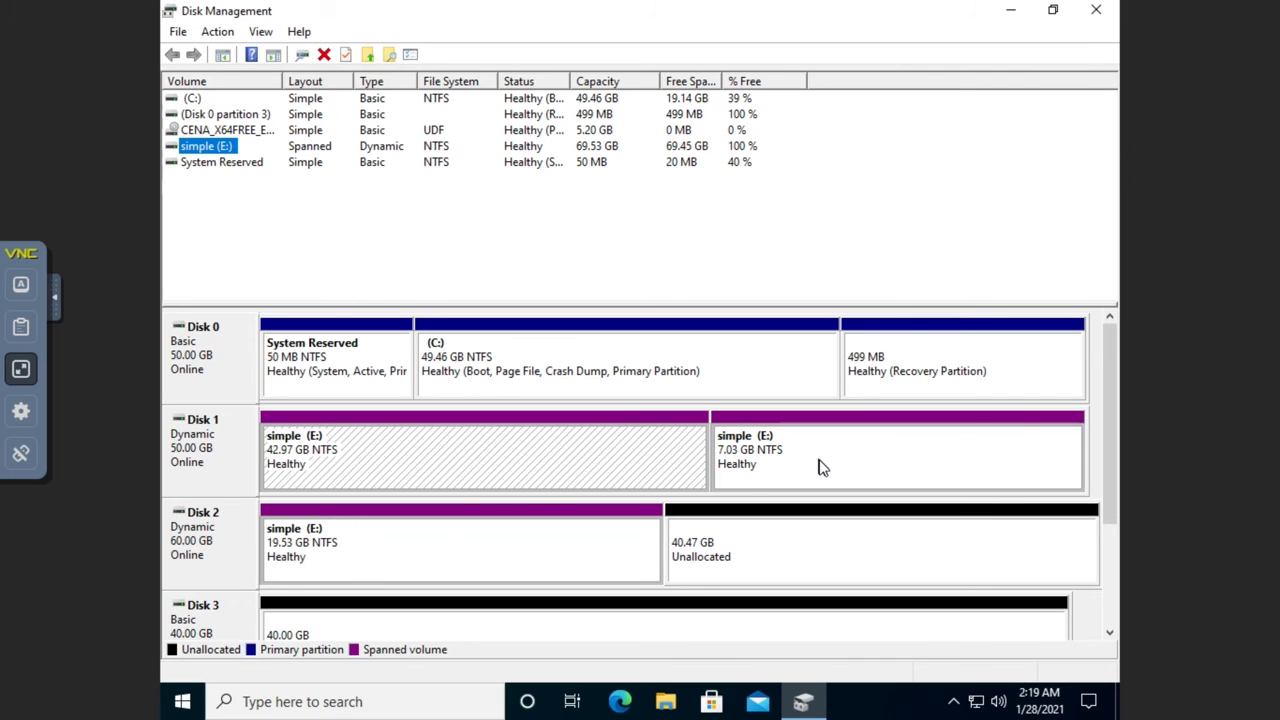
{"action": "right_click", "coordinate": [424, 465]}
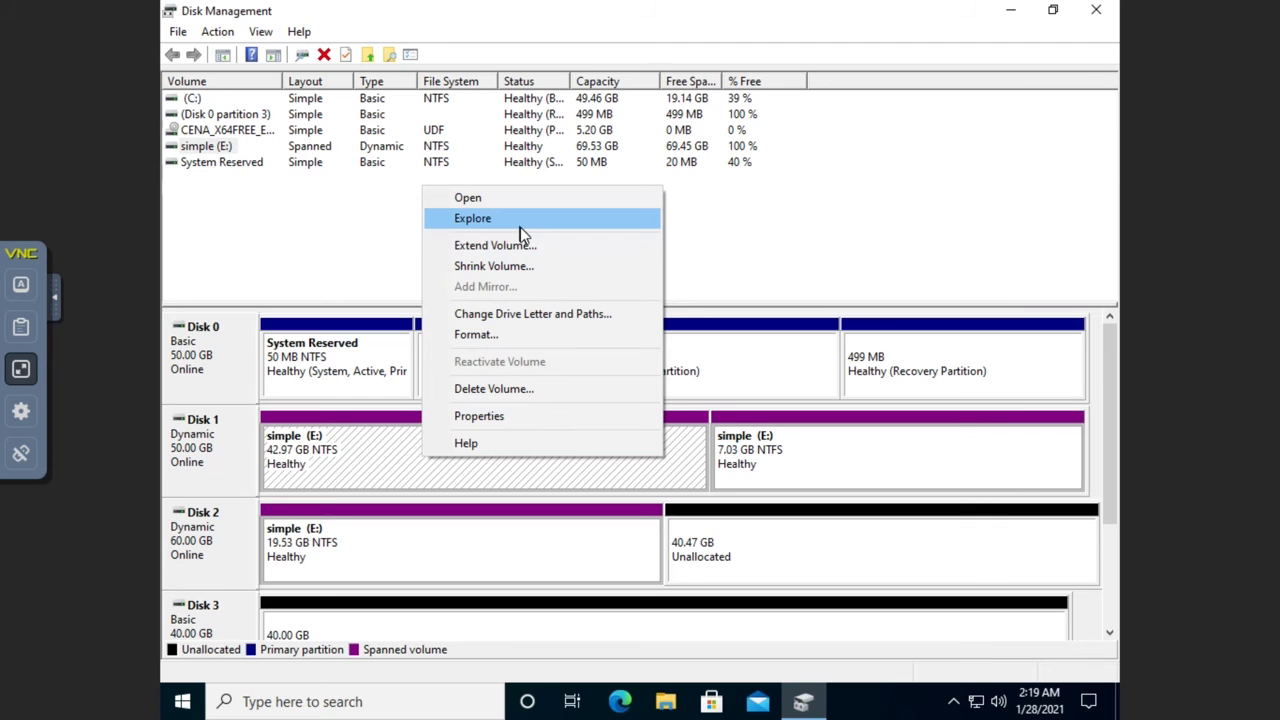
{"action": "left_click", "coordinate": [488, 389]}
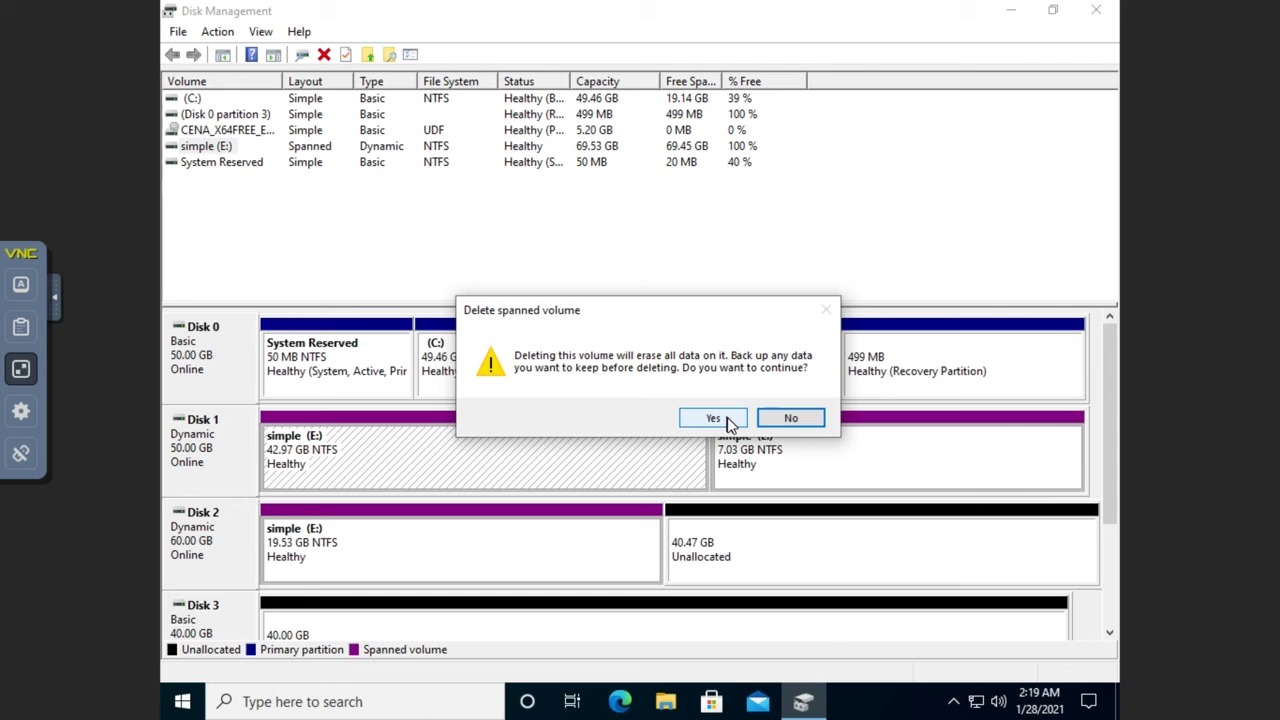
{"action": "left_click", "coordinate": [713, 418]}
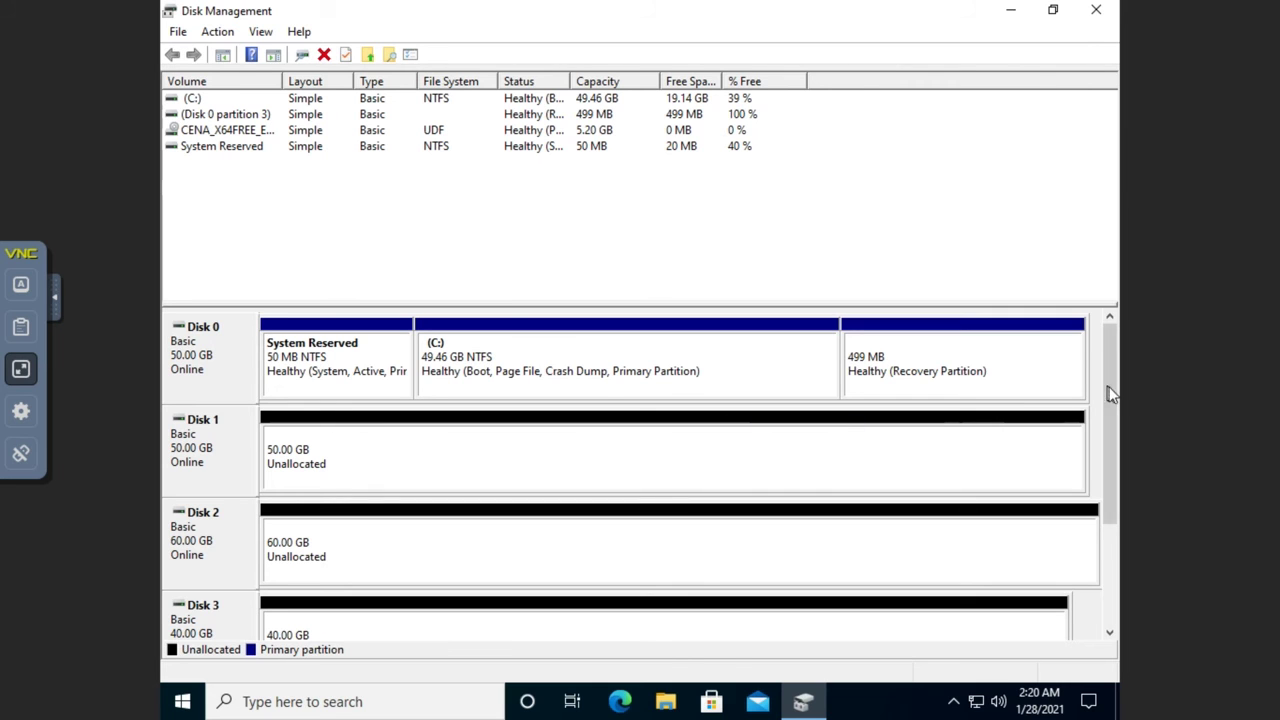
Start a new mirrored volume in Disk 3's unallocated space and add Disk 2, keeping the size at 40957 MB
{"action": "left_click_drag", "start_coordinate": [1110, 393], "coordinate": [1113, 428]}
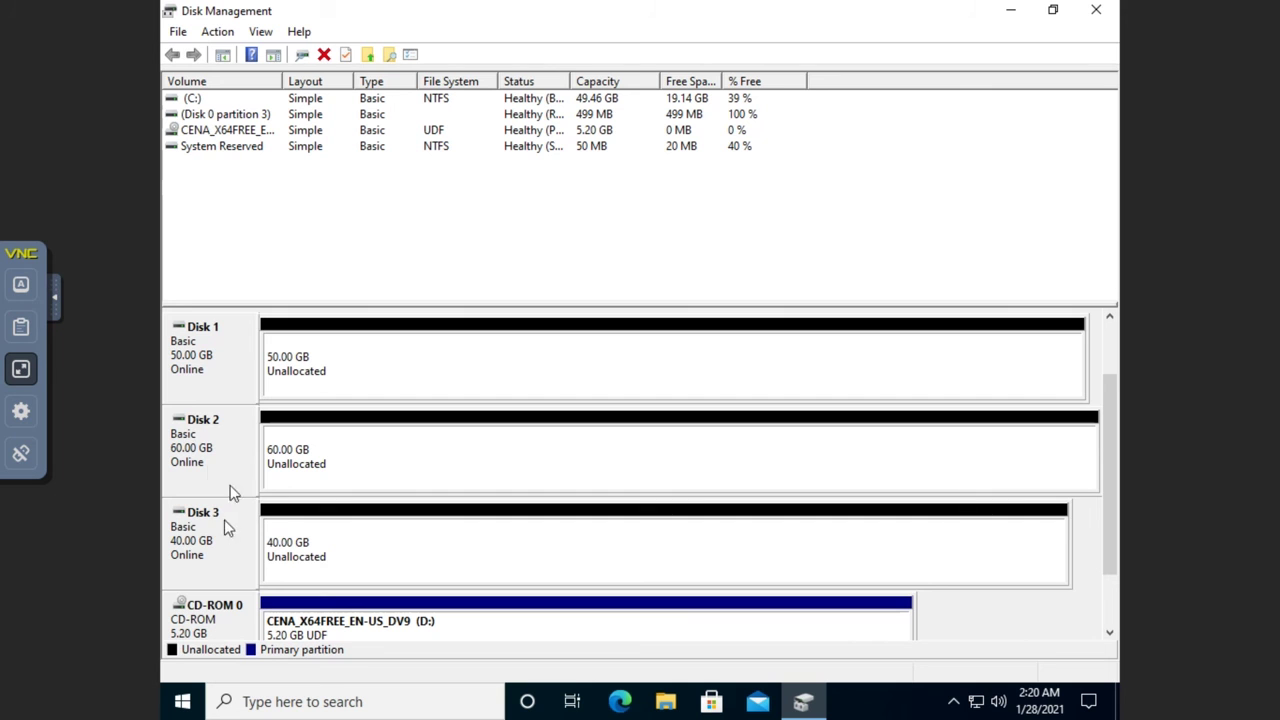
{"action": "right_click", "coordinate": [333, 545]}
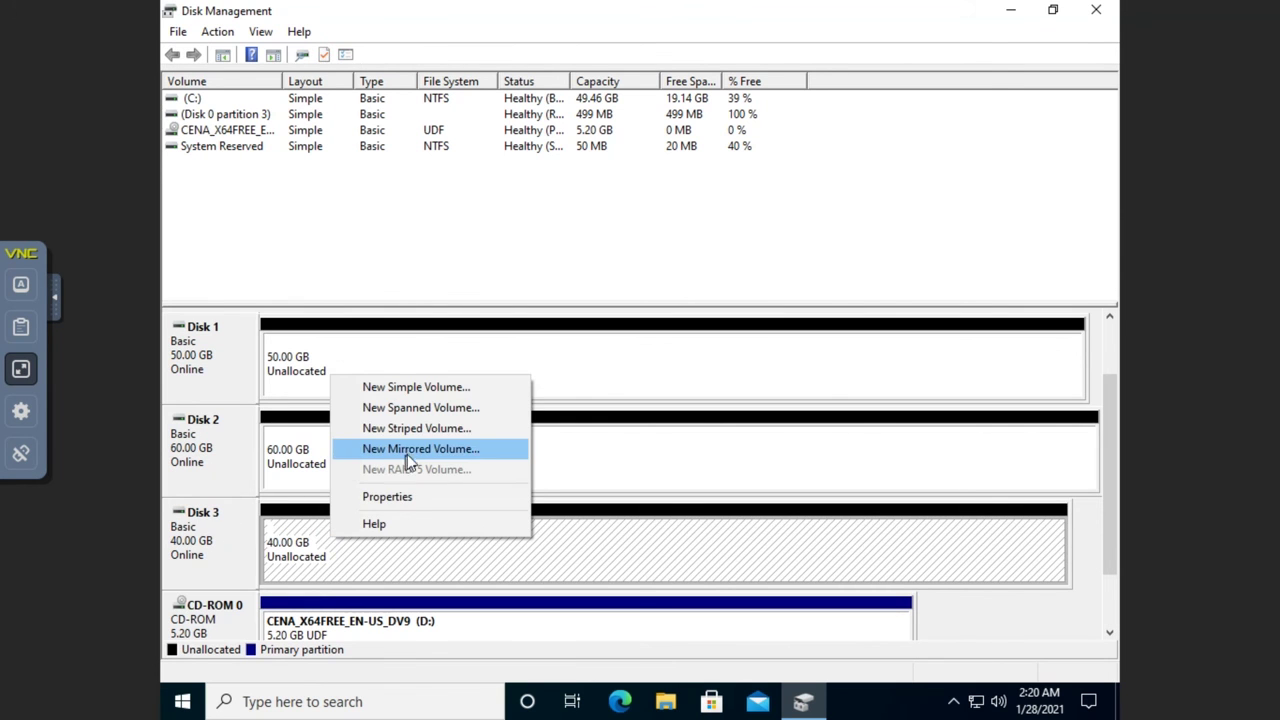
{"action": "left_click", "coordinate": [409, 452]}
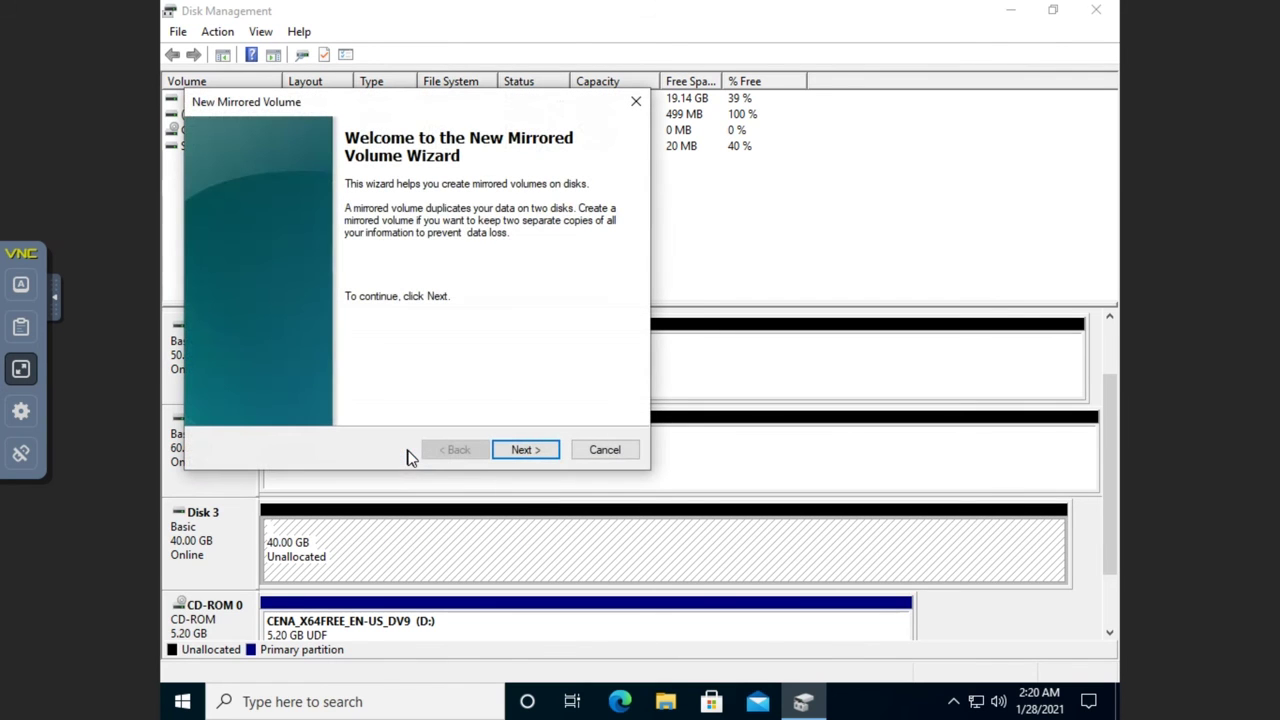
{"action": "left_click", "coordinate": [515, 452]}
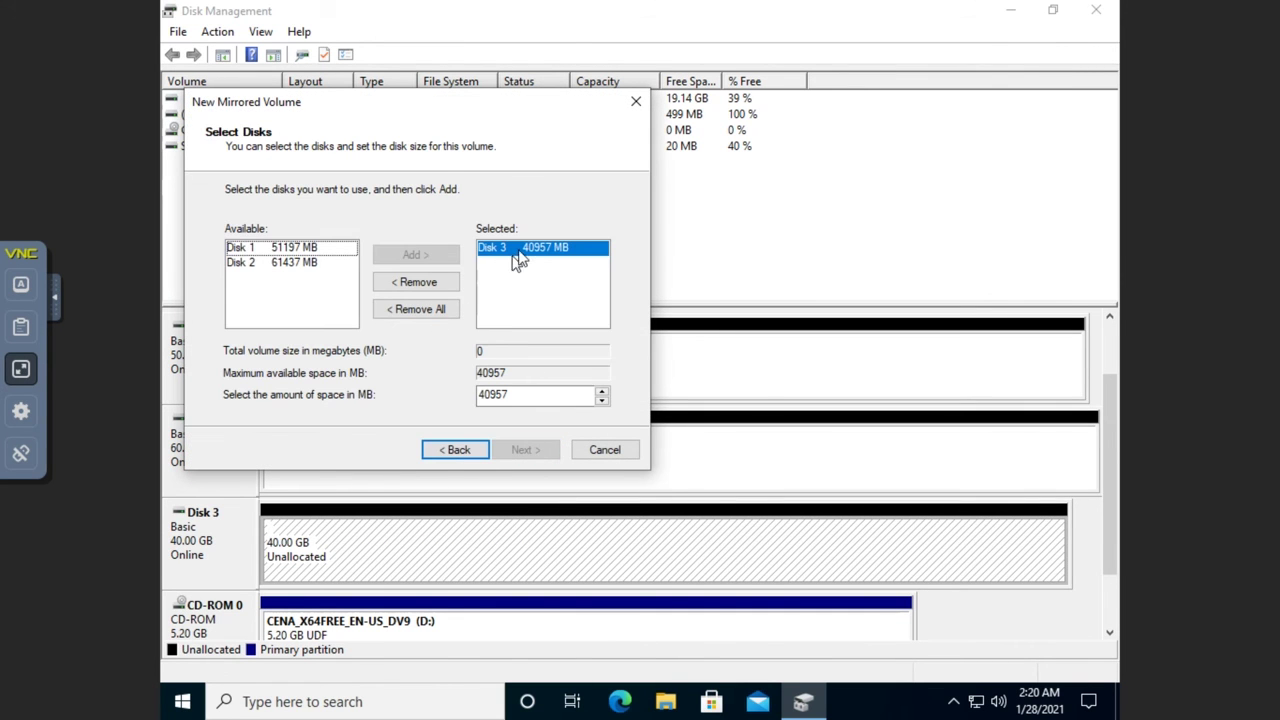
{"action": "left_click", "coordinate": [297, 263]}
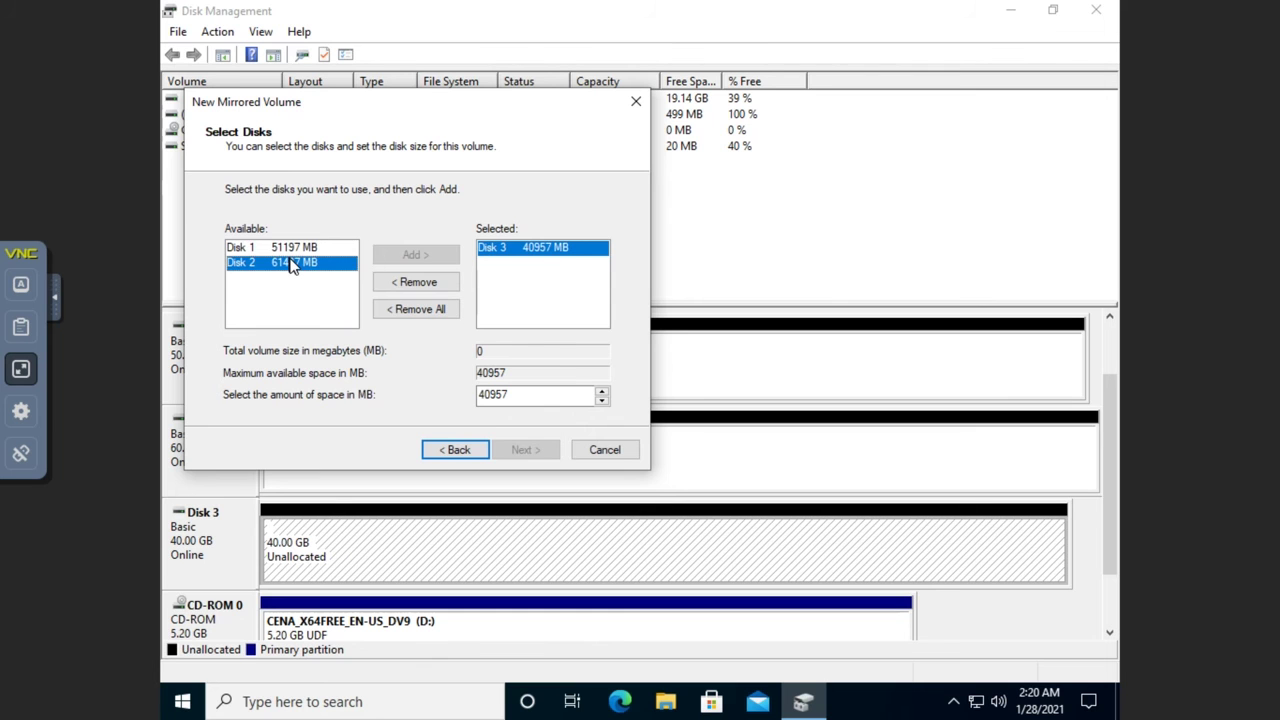
{"action": "left_click", "coordinate": [416, 256]}
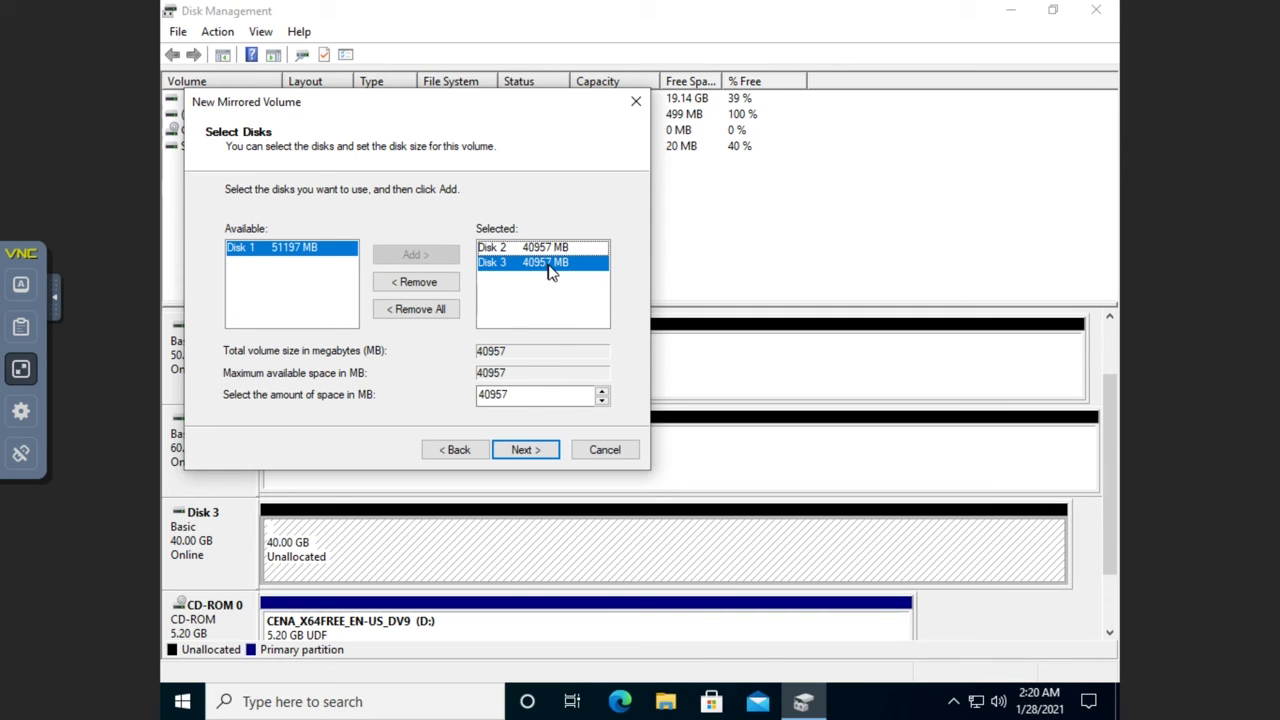
{"action": "left_click", "coordinate": [507, 453]}
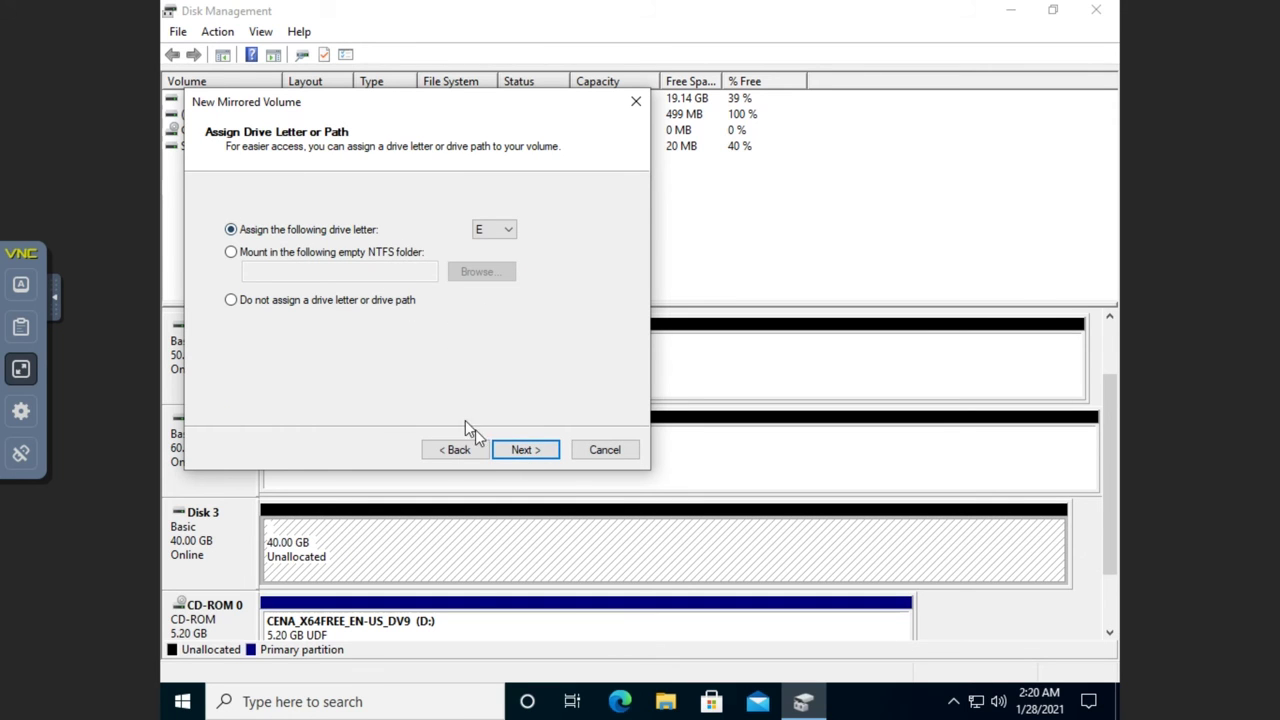
Keep drive letter E and set an NTFS quick format with the default allocation unit size and the label "mirror"
{"action": "left_click", "coordinate": [528, 451]}
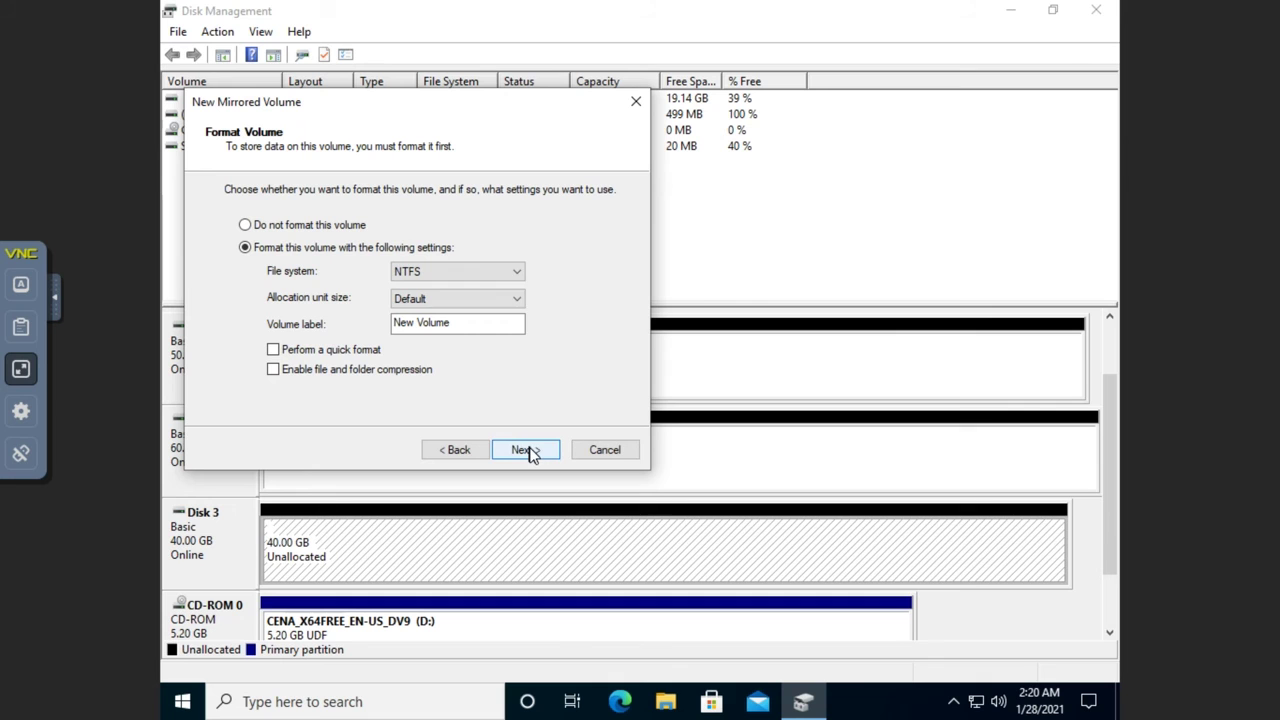
{"action": "left_click", "coordinate": [477, 326]}
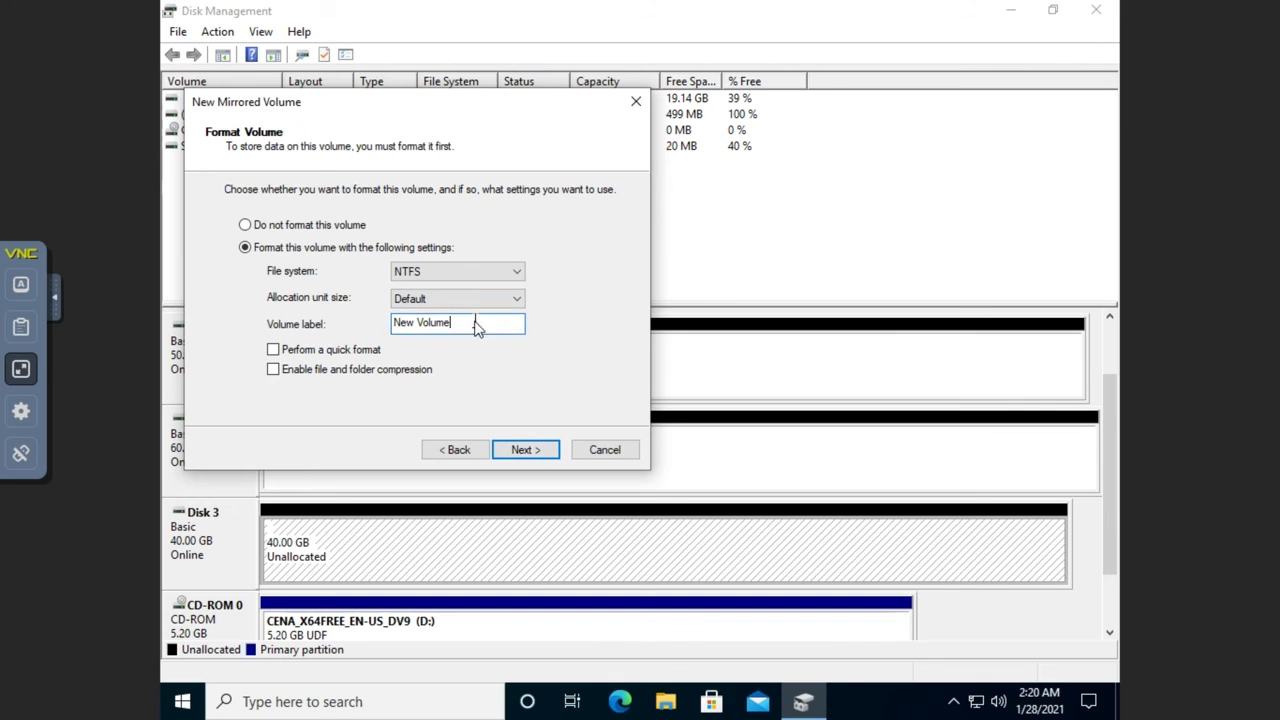
{"action": "key", "text": "BackSpace"}
{"action": "key", "text": "BackSpace"}
{"action": "key", "text": "BackSpace"}
{"action": "key", "text": "BackSpace"}
{"action": "key", "text": "BackSpace"}
{"action": "key", "text": "BackSpace"}
{"action": "key", "text": "BackSpace"}
{"action": "key", "text": "BackSpace"}
{"action": "key", "text": "BackSpace"}
{"action": "type", "text": "mirro"}
{"action": "left_click", "coordinate": [365, 354]}
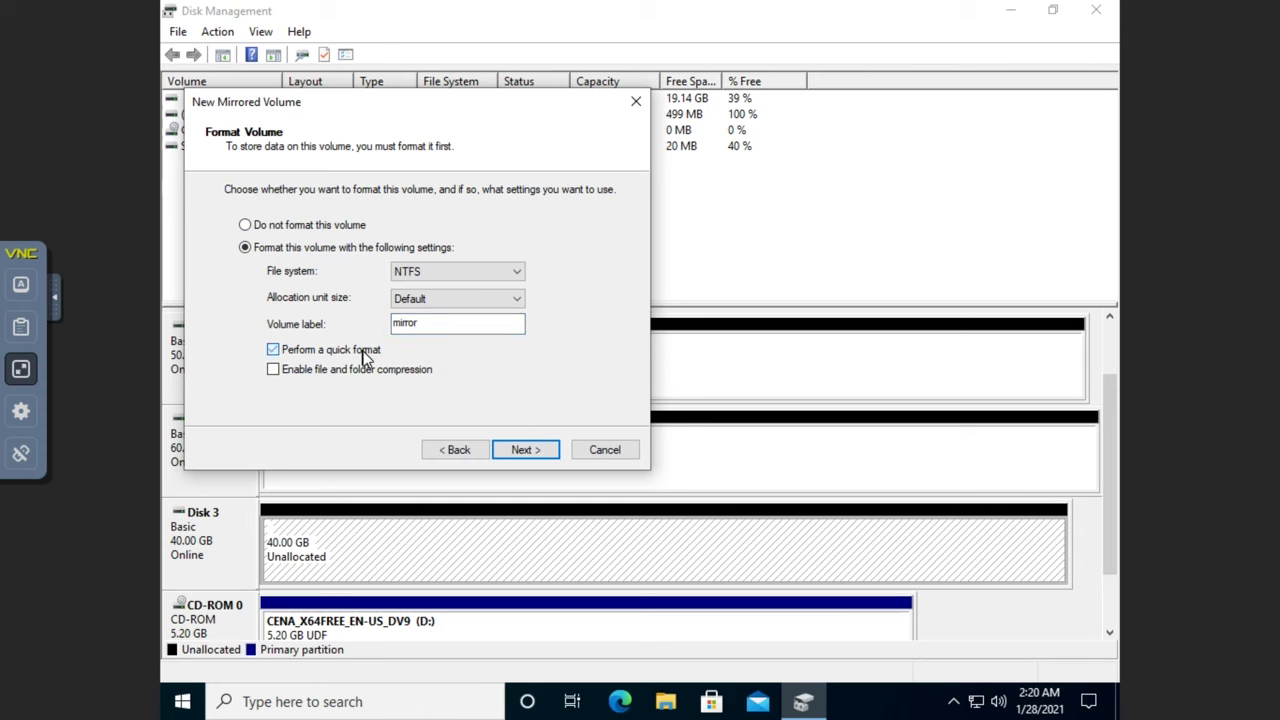
{"action": "left_click", "coordinate": [519, 449]}
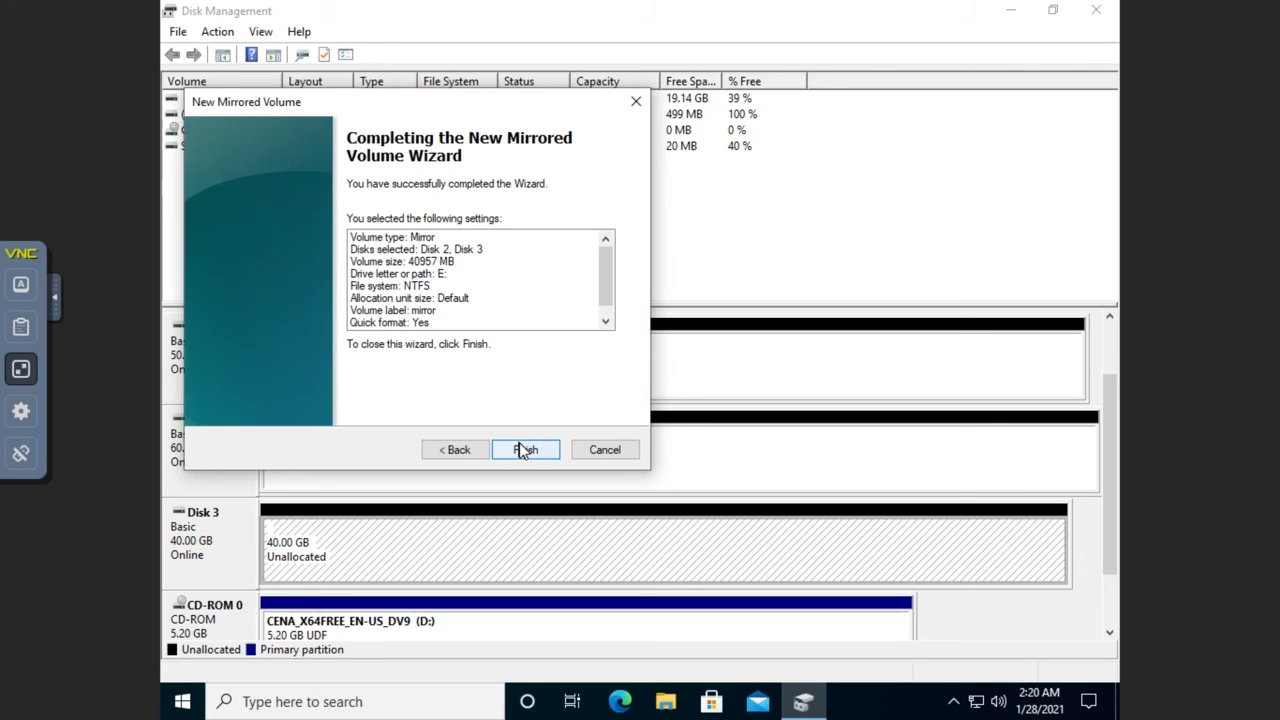
Create the mirrored volume, accept converting the basic disks to dynamic, and dismiss the AutoPlay notification
{"action": "left_click", "coordinate": [524, 450]}
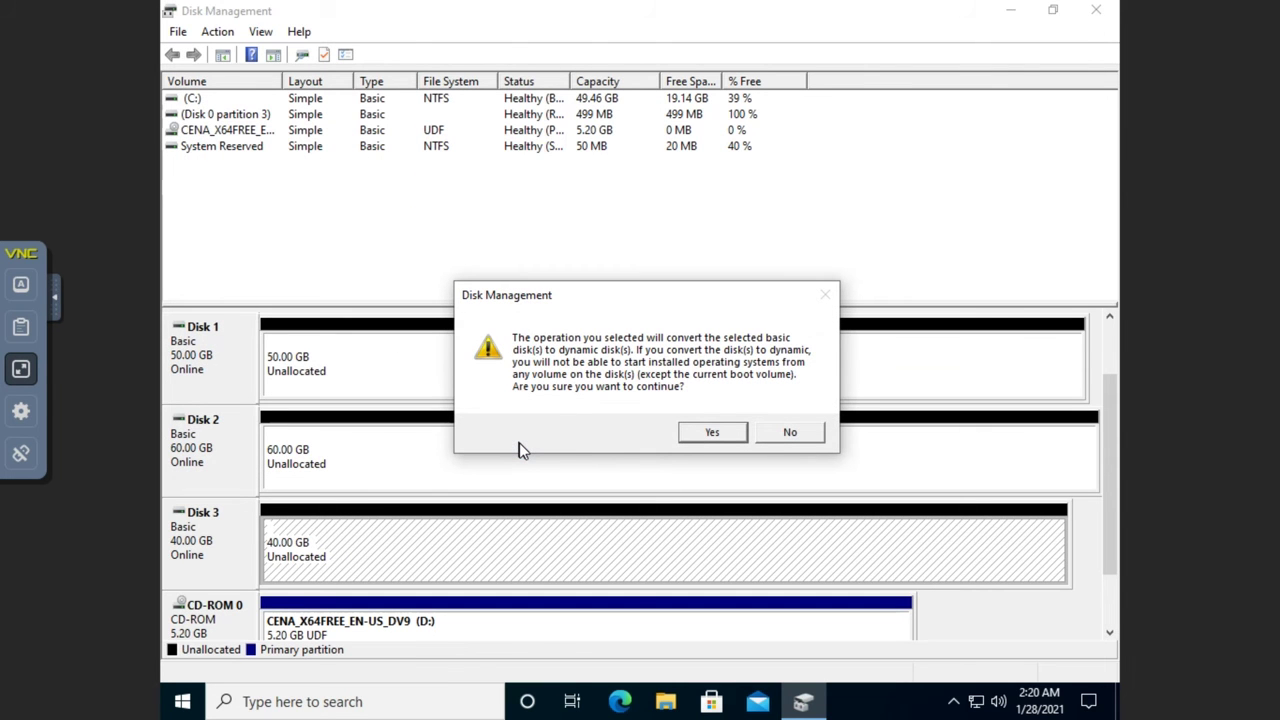
{"action": "left_click", "coordinate": [712, 432]}
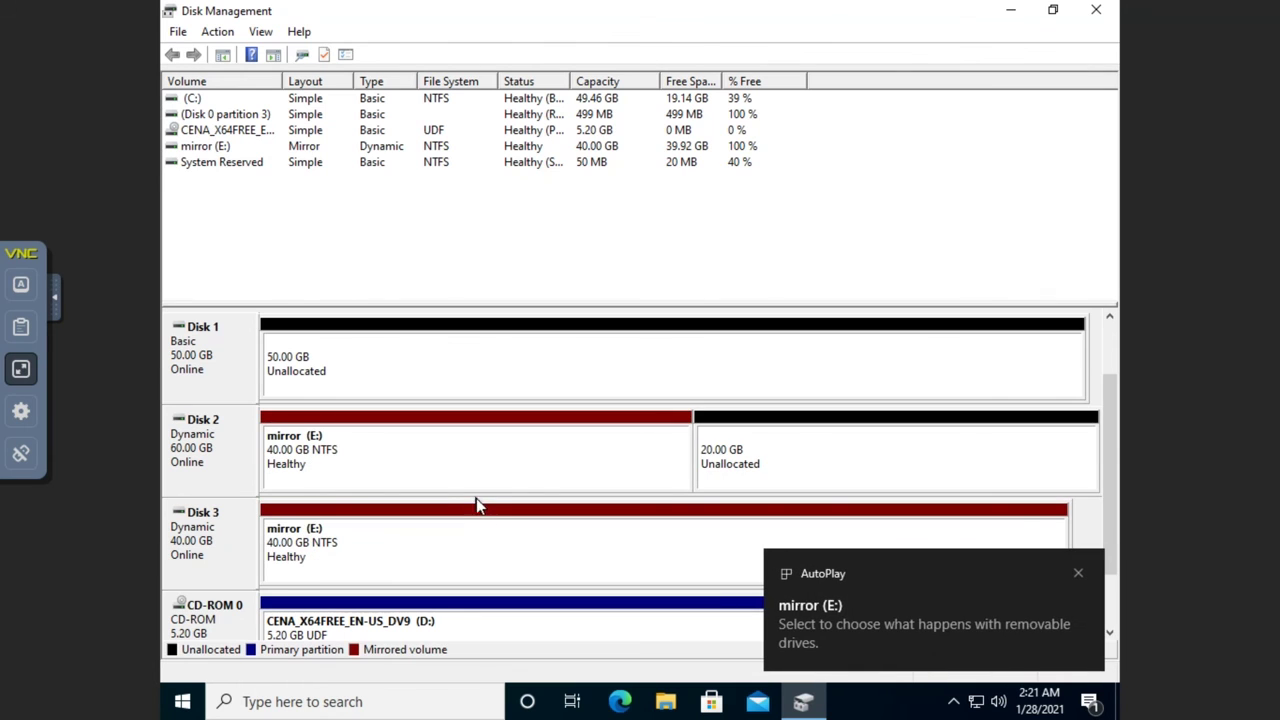
{"action": "left_click", "coordinate": [1078, 576]}
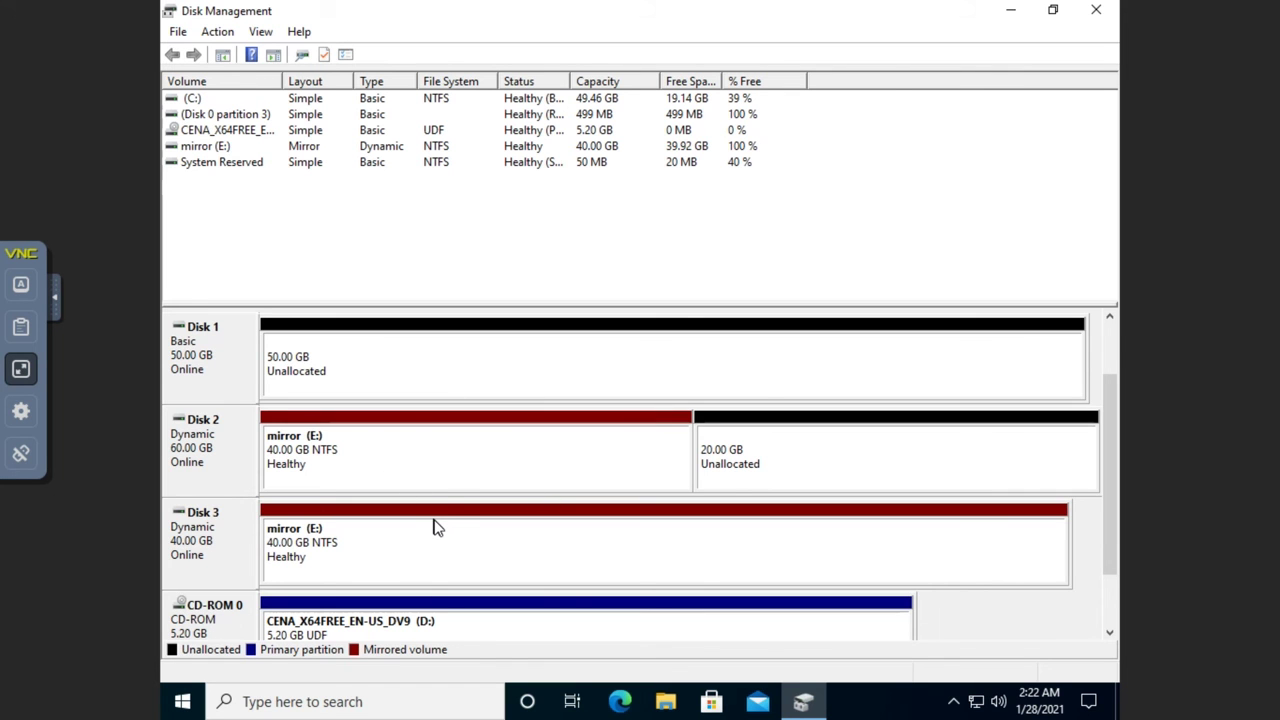
Delete the mirror (E:) volume from Disk 2 and Disk 3 and agree to erasing its data
{"action": "right_click", "coordinate": [447, 476]}
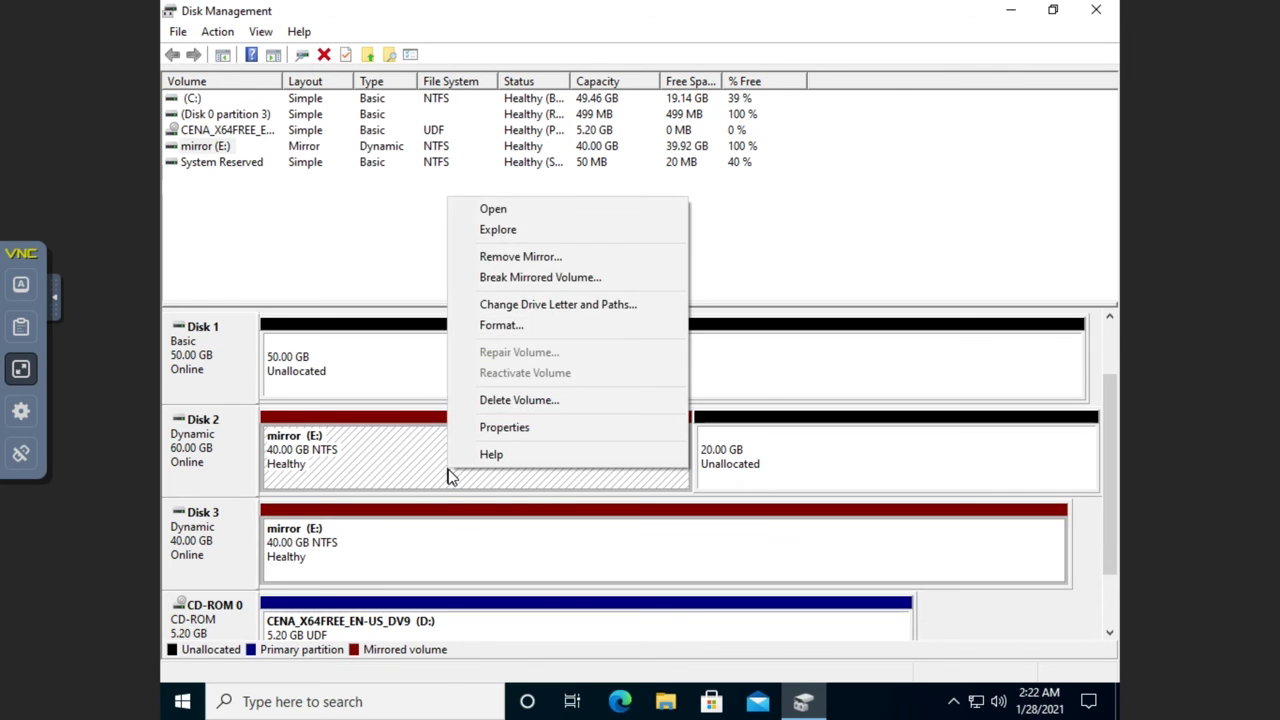
{"action": "left_click", "coordinate": [527, 401]}
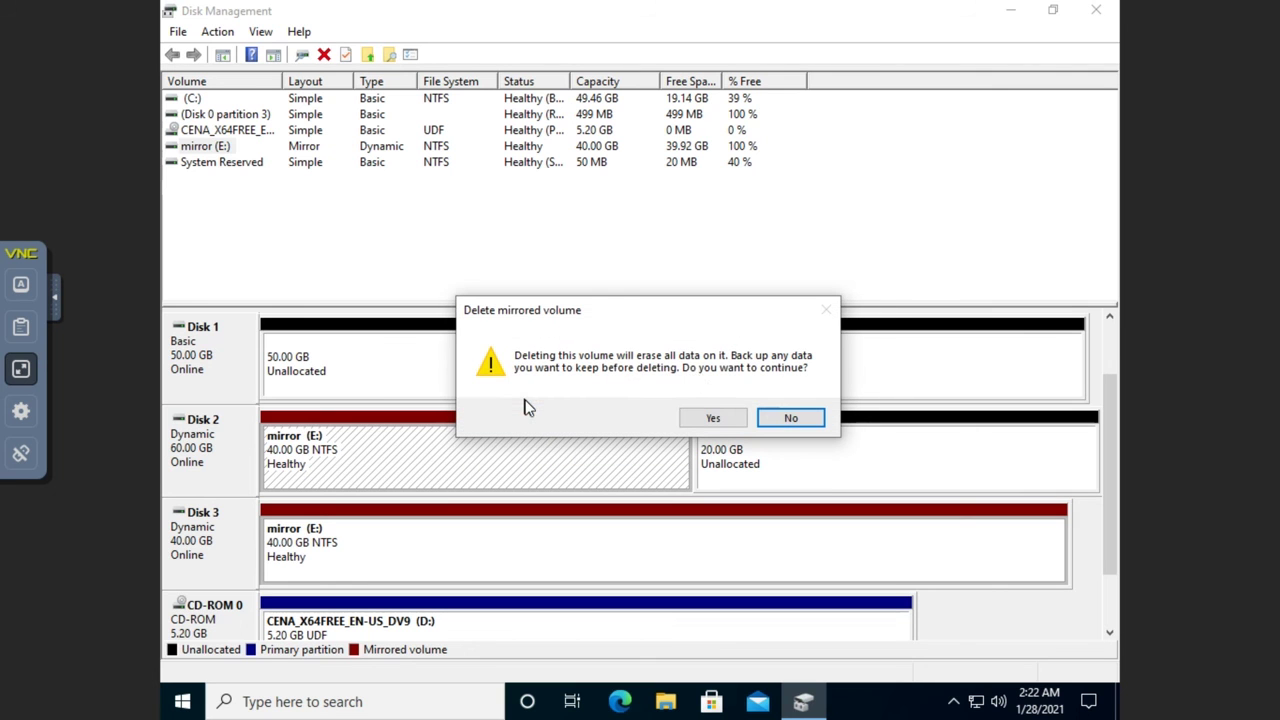
{"action": "left_click", "coordinate": [729, 419]}
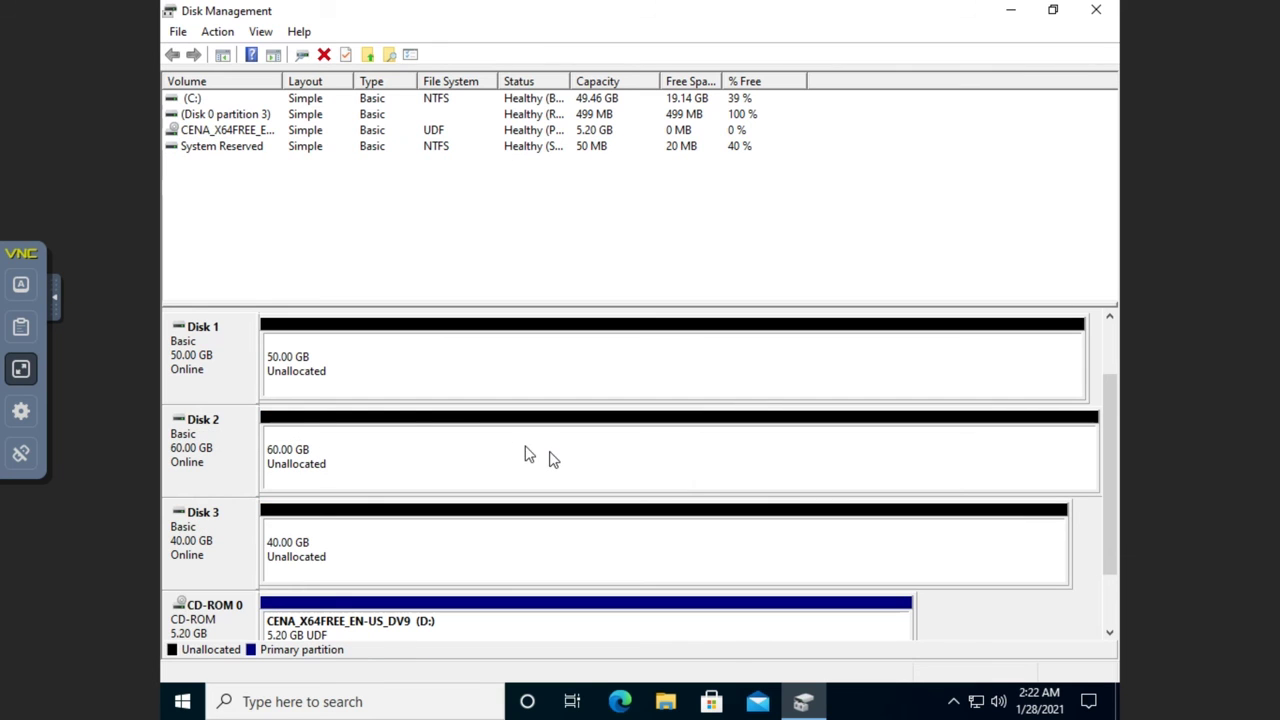
Start a new striped volume in Disk 1's unallocated space and add Disk 2 and Disk 3, keeping 40957 MB per disk
{"action": "right_click", "coordinate": [392, 376]}
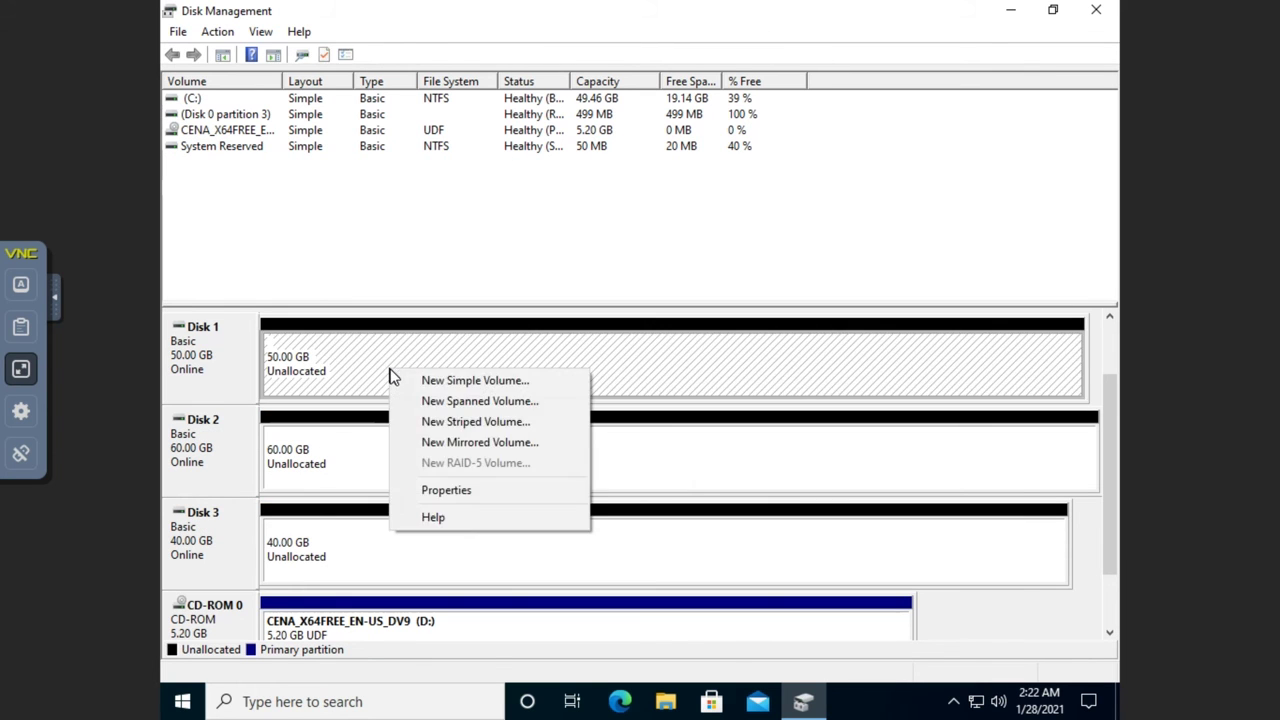
{"action": "left_click", "coordinate": [477, 424]}
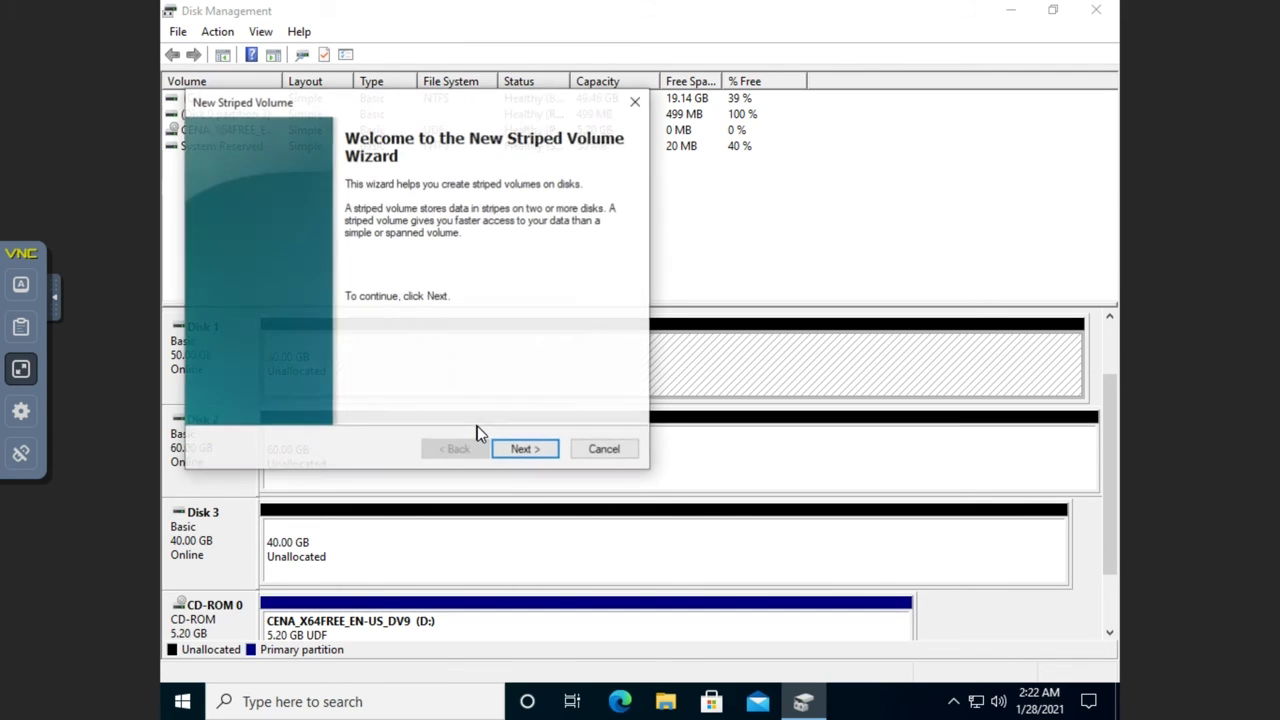
{"action": "left_click", "coordinate": [521, 450]}
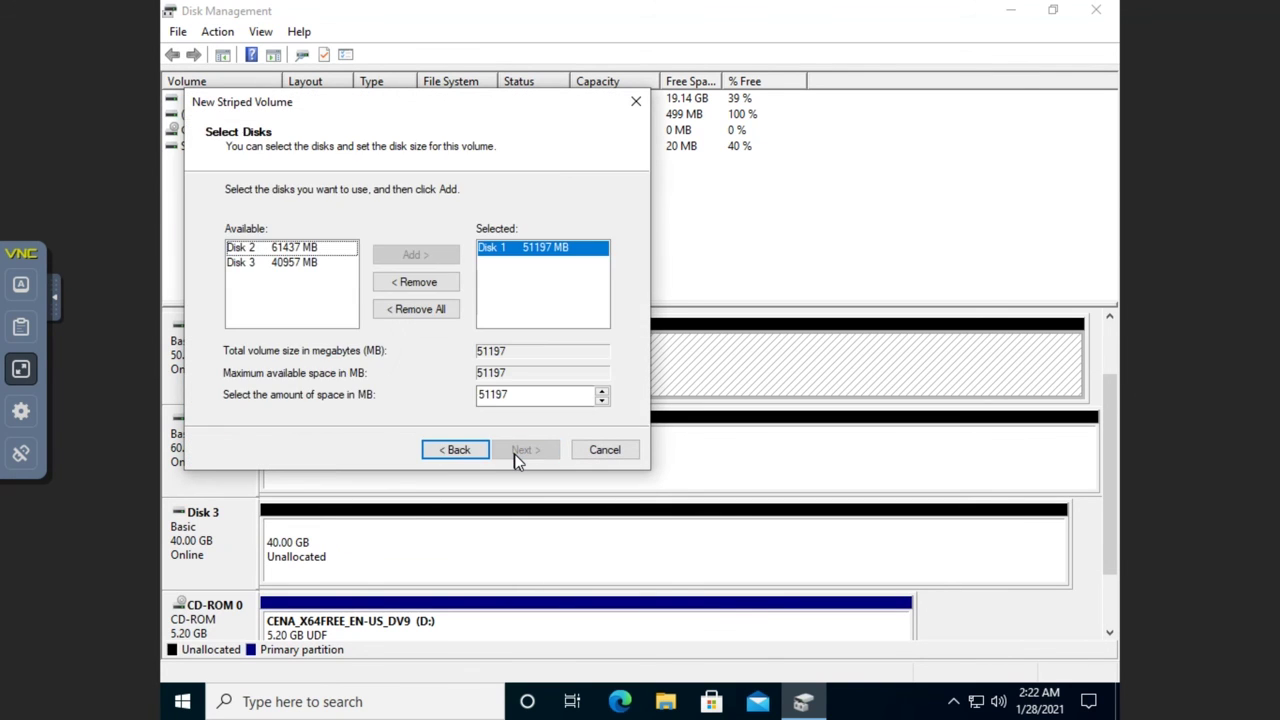
{"action": "double_click", "coordinate": [293, 248]}
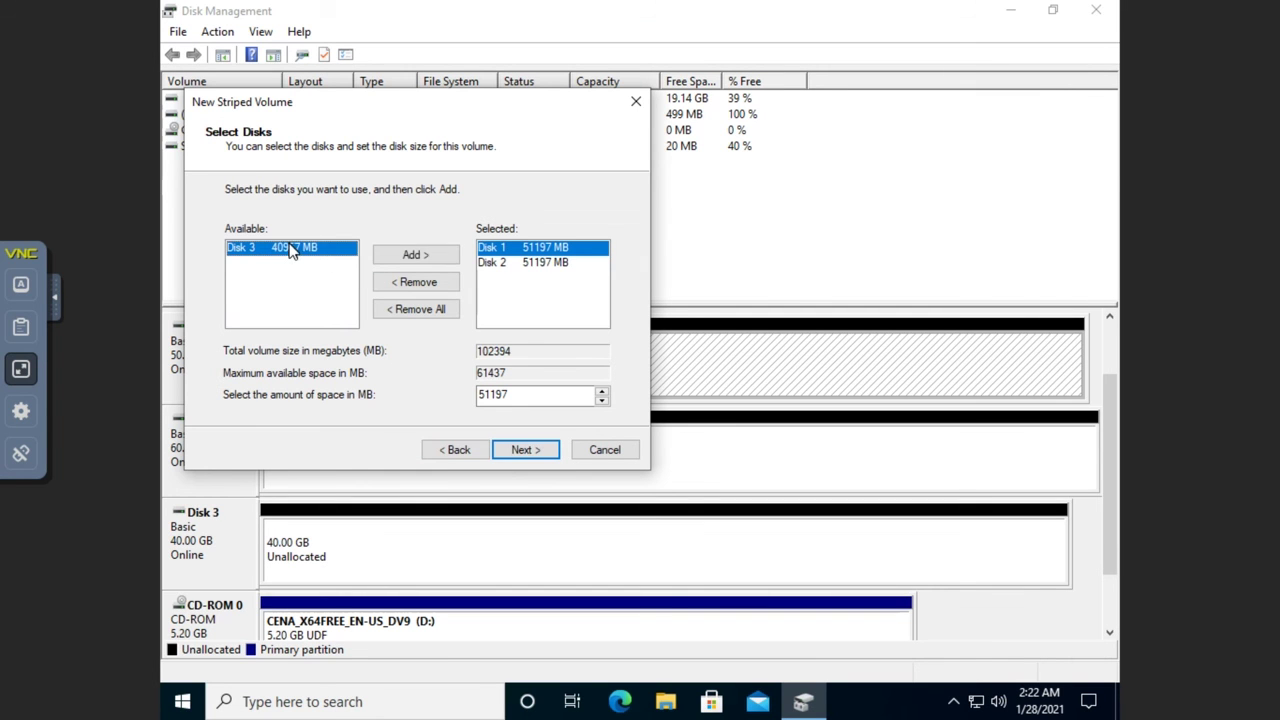
{"action": "double_click", "coordinate": [274, 251]}
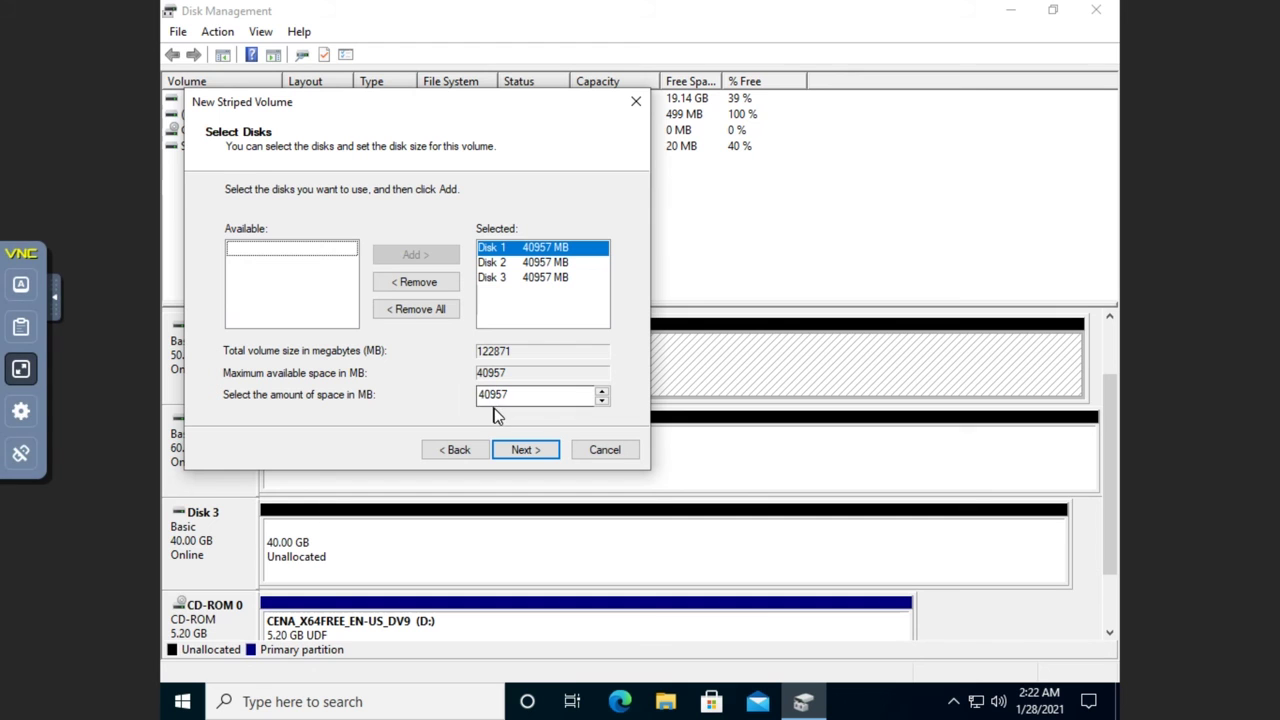
{"action": "left_click", "coordinate": [538, 451]}
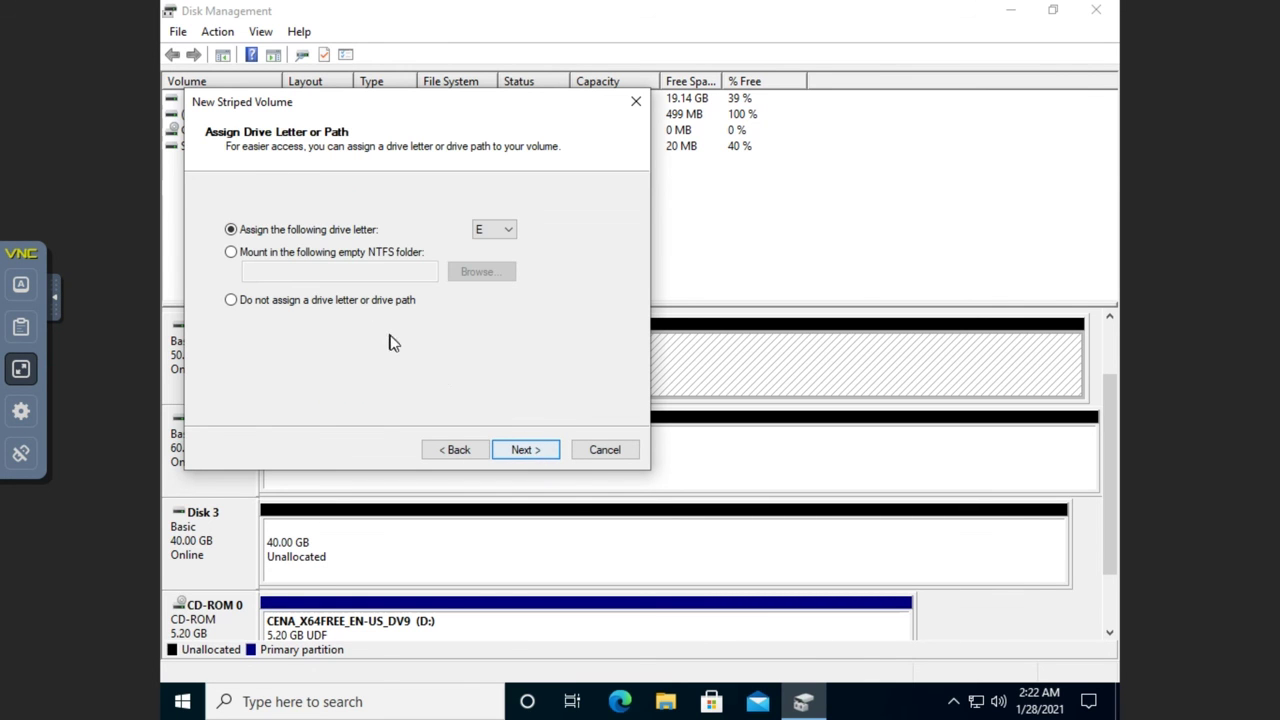
Keep drive letter E and set an NTFS quick format with the default allocation unit size and the label "stripped"
{"action": "left_click", "coordinate": [535, 451]}
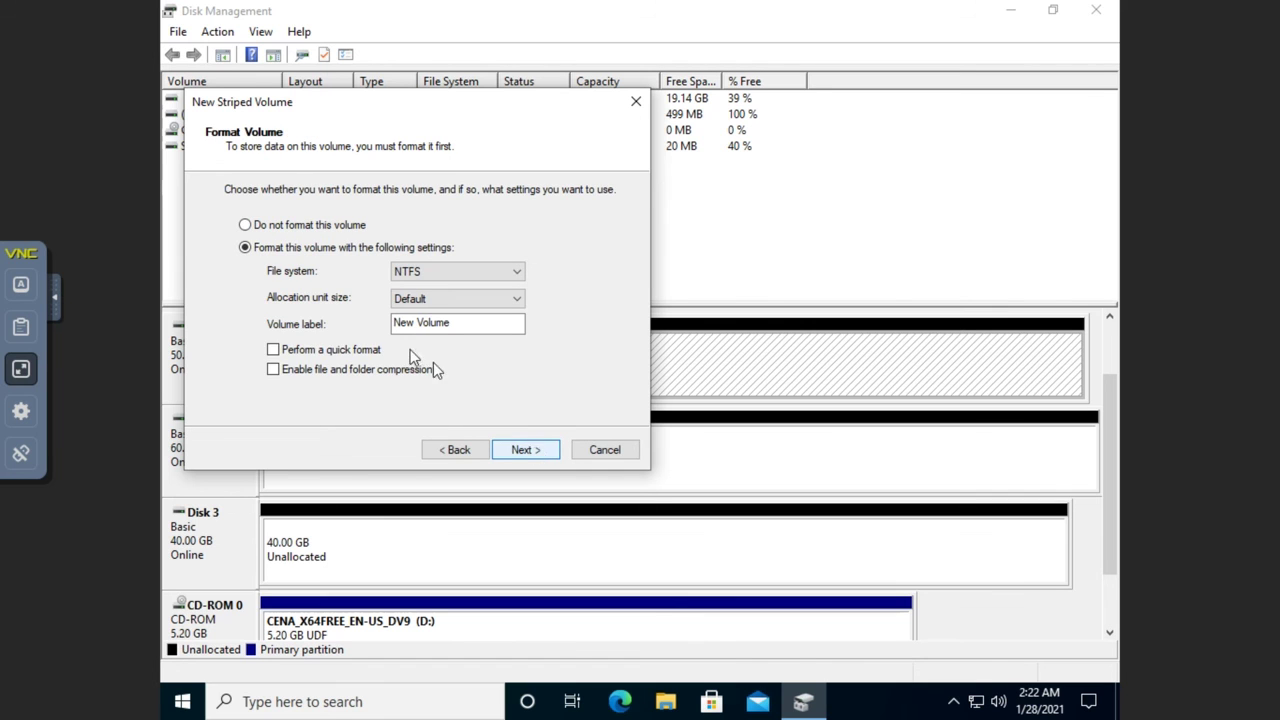
{"action": "left_click", "coordinate": [274, 351]}
{"action": "left_click", "coordinate": [467, 325]}
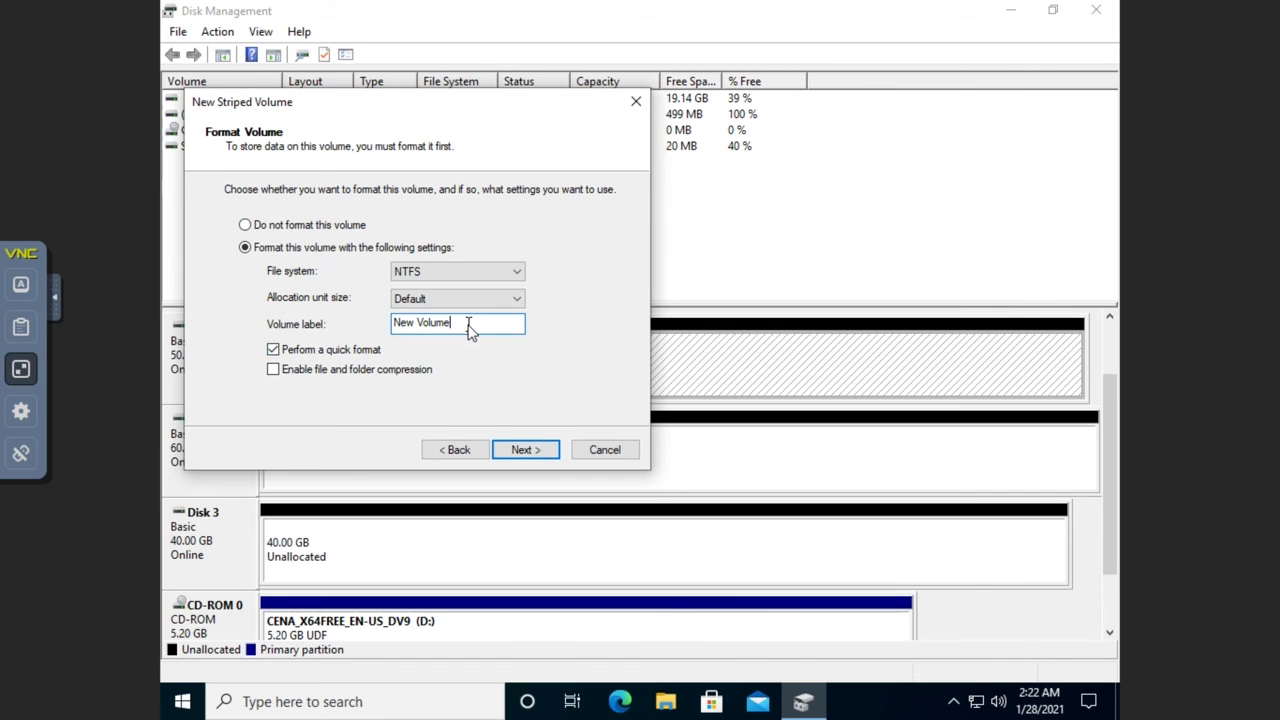
{"action": "key", "text": "BackSpace"}
{"action": "key", "text": "BackSpace"}
{"action": "key", "text": "BackSpace"}
{"action": "key", "text": "BackSpace"}
{"action": "key", "text": "BackSpace"}
{"action": "key", "text": "BackSpace"}
{"action": "key", "text": "BackSpace"}
{"action": "key", "text": "BackSpace"}
{"action": "key", "text": "BackSpace"}
{"action": "key", "text": "BackSpace"}
{"action": "type", "text": "stripped"}
{"action": "left_click", "coordinate": [517, 451]}
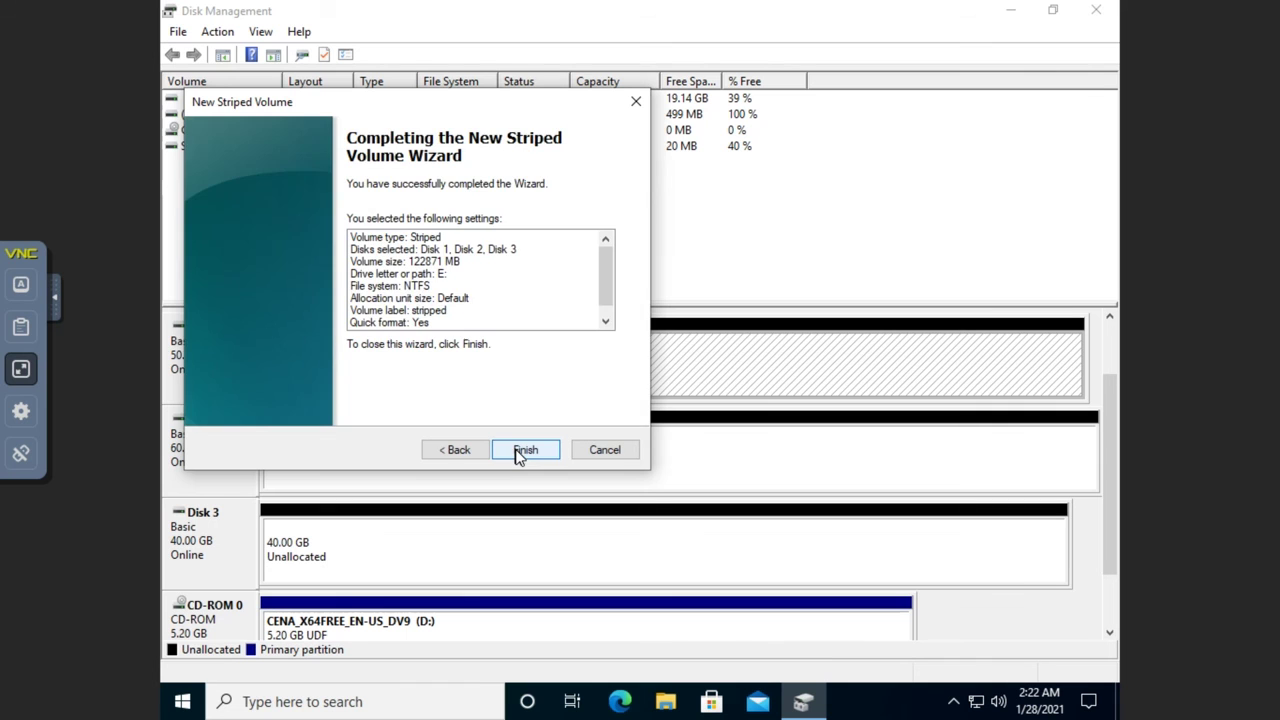
Create the striped volume, accept converting the basic disks to dynamic, and dismiss the AutoPlay notification
{"action": "left_click", "coordinate": [519, 455]}
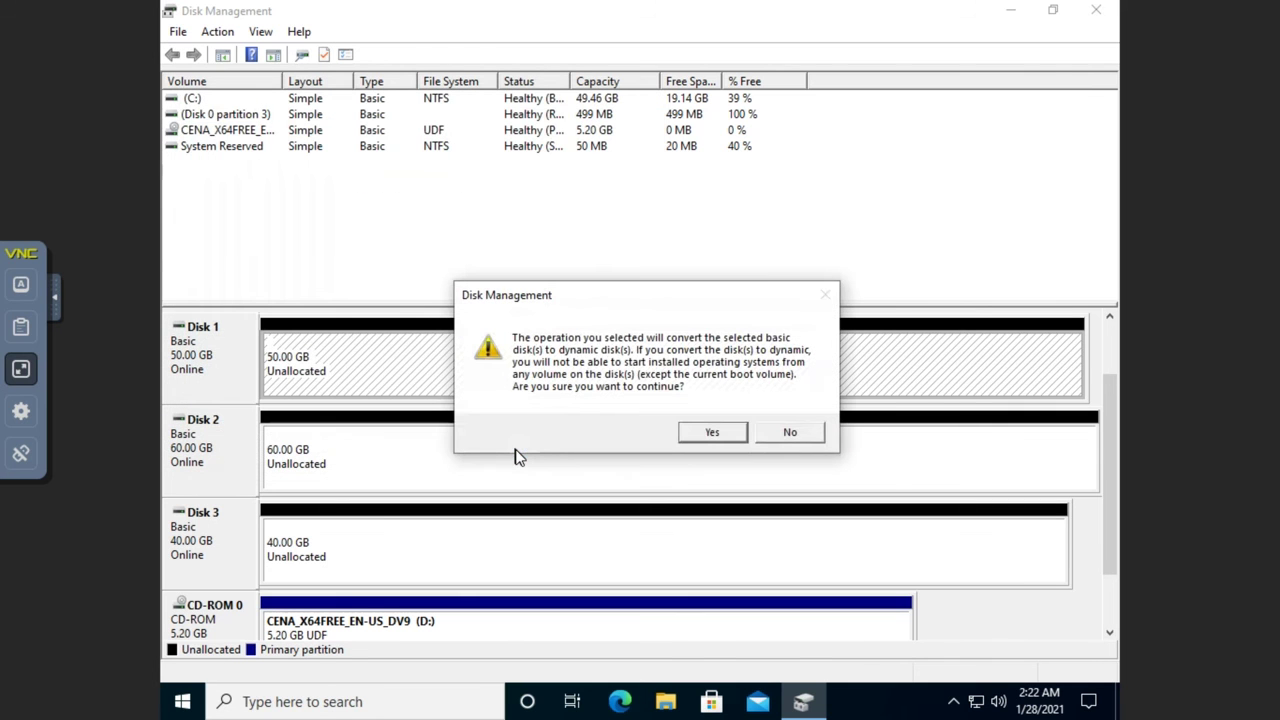
{"action": "left_click", "coordinate": [719, 432]}
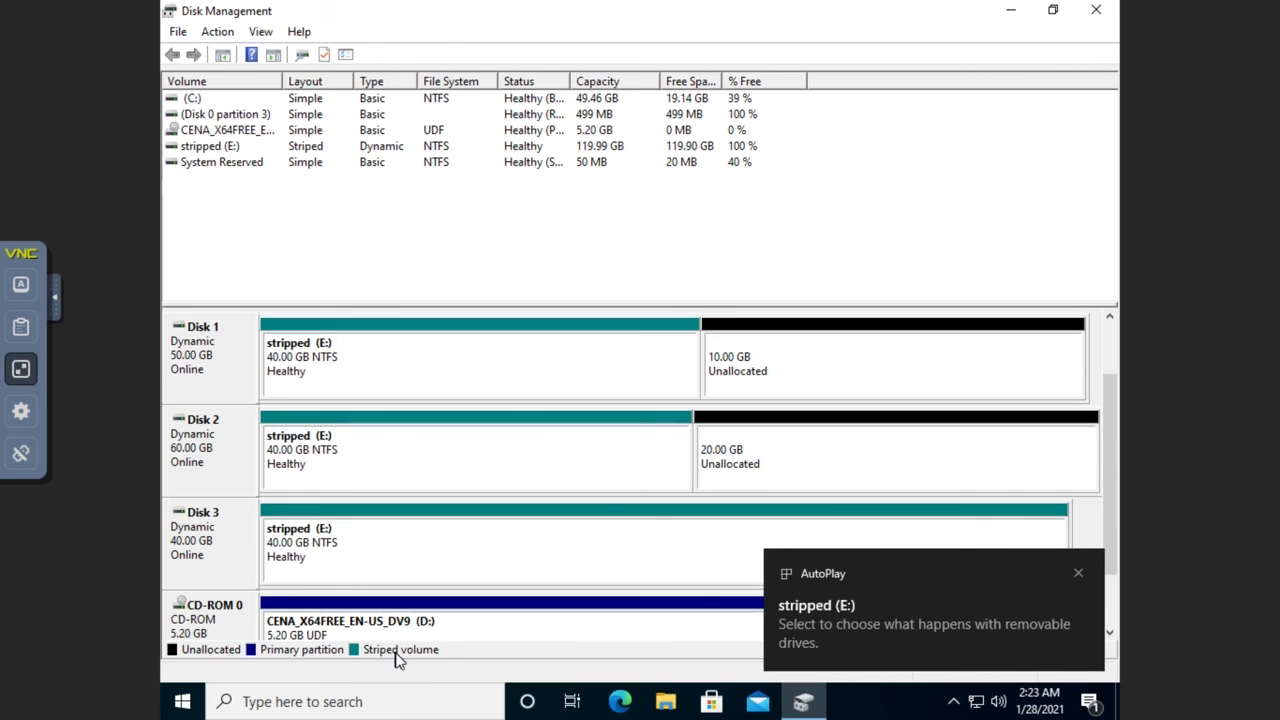
{"action": "left_click", "coordinate": [1079, 575]}
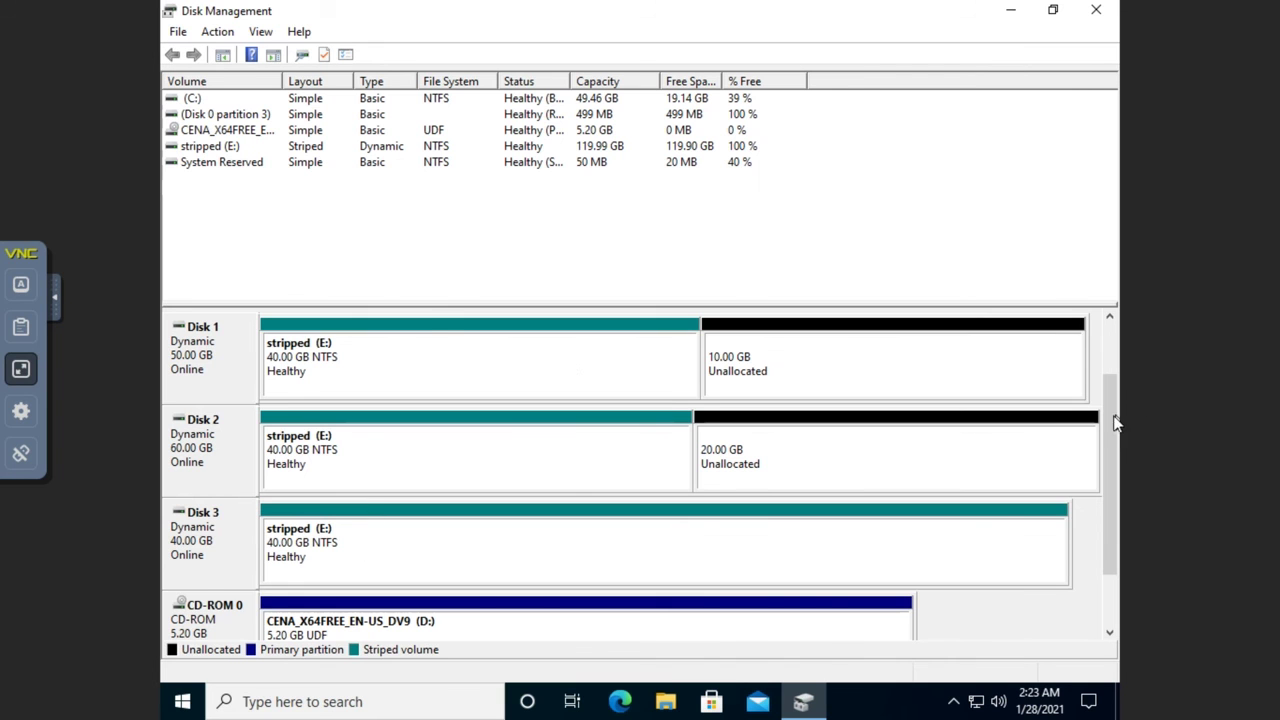
Examine the disk layout and the operations offered for the stripped (E:) volume and for Disk 1's unallocated space
{"action": "left_click_drag", "start_coordinate": [1110, 422], "coordinate": [1112, 370]}
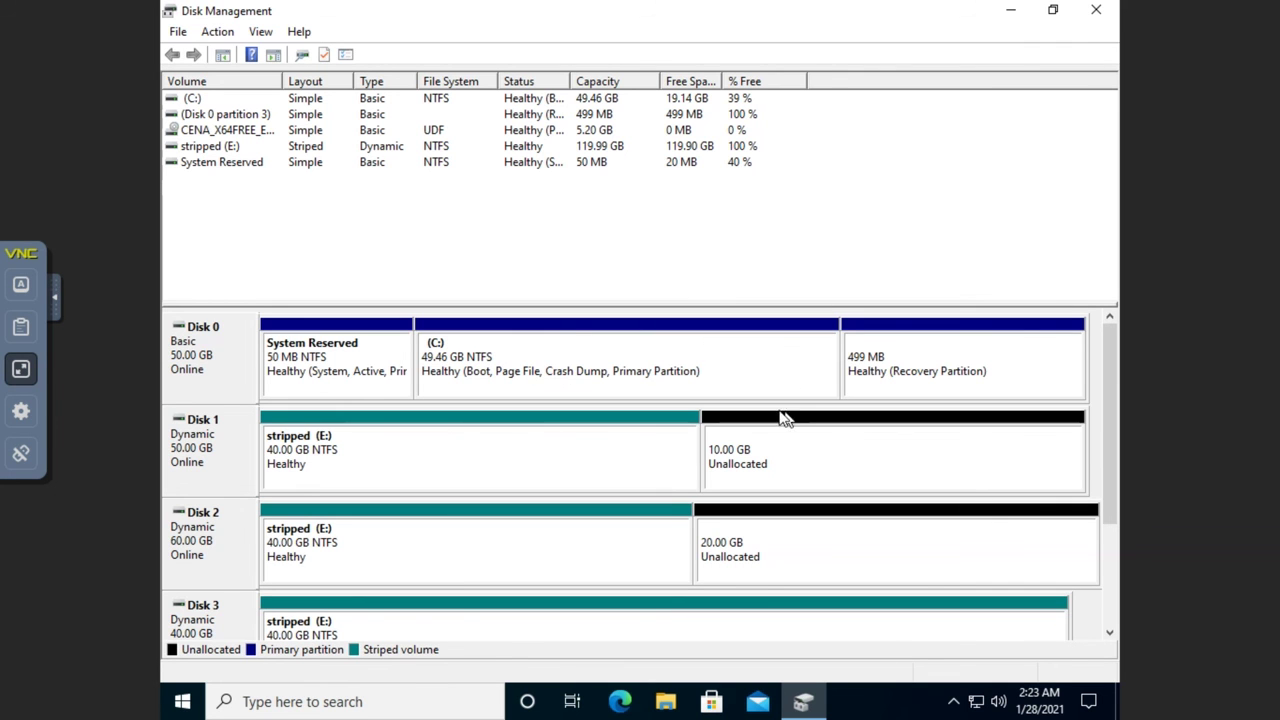
{"action": "left_click_drag", "start_coordinate": [1110, 370], "coordinate": [1111, 408]}
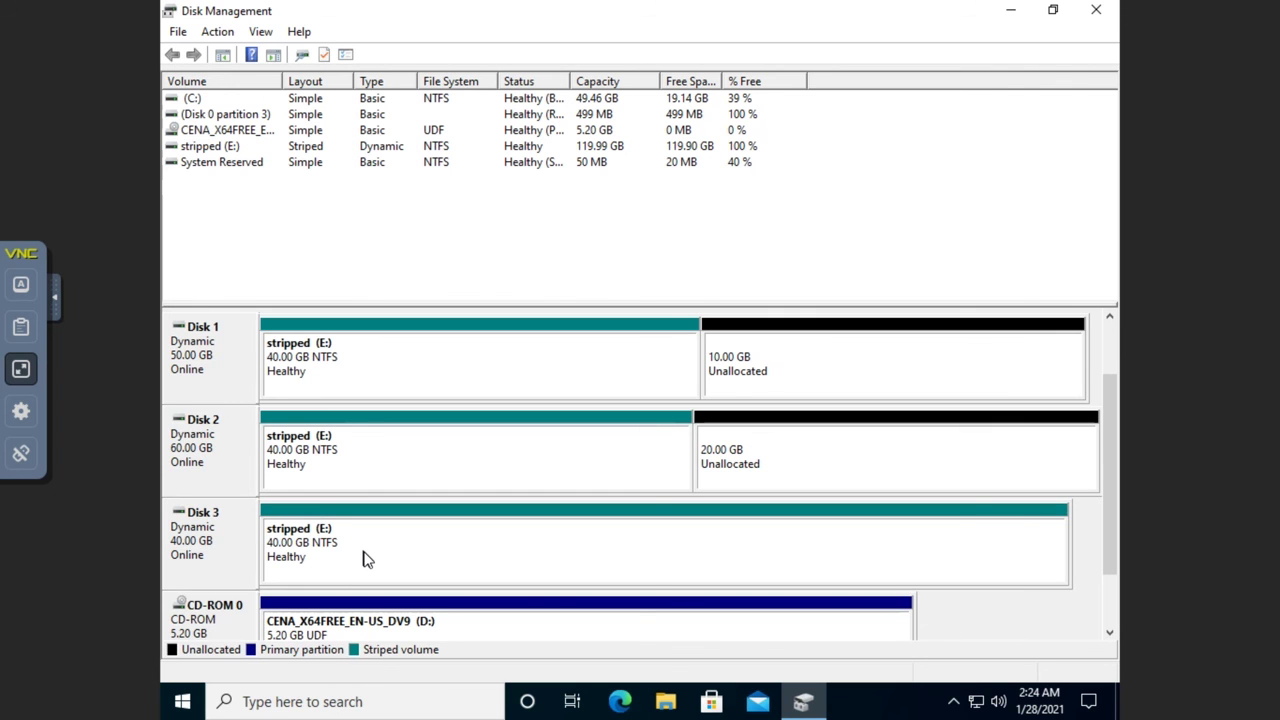
{"action": "right_click", "coordinate": [423, 383]}
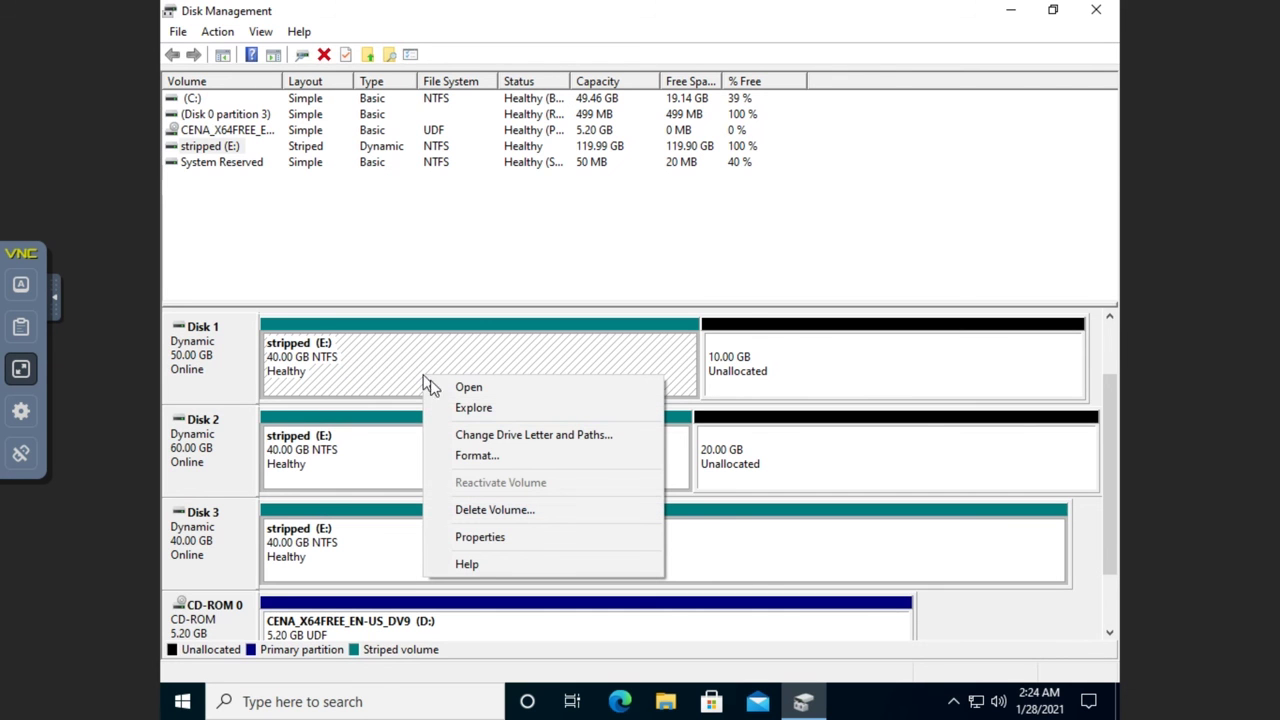
{"action": "left_click", "coordinate": [608, 366]}
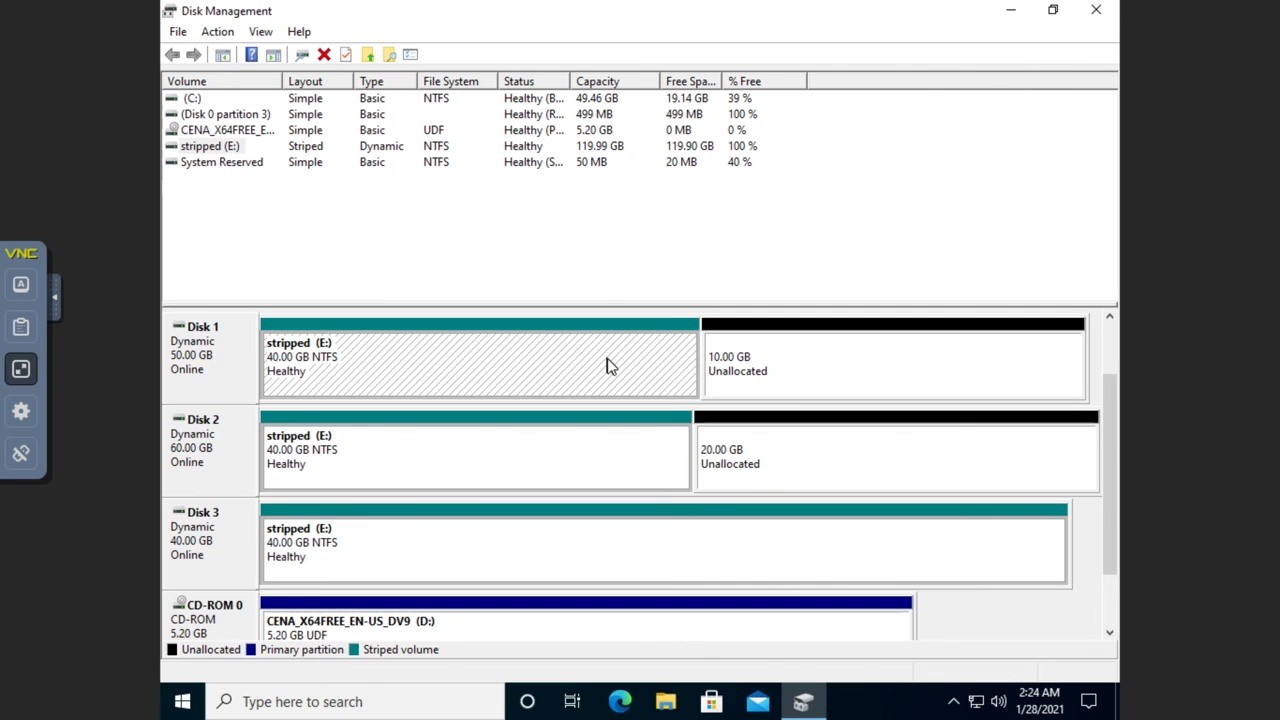
{"action": "right_click", "coordinate": [817, 374]}
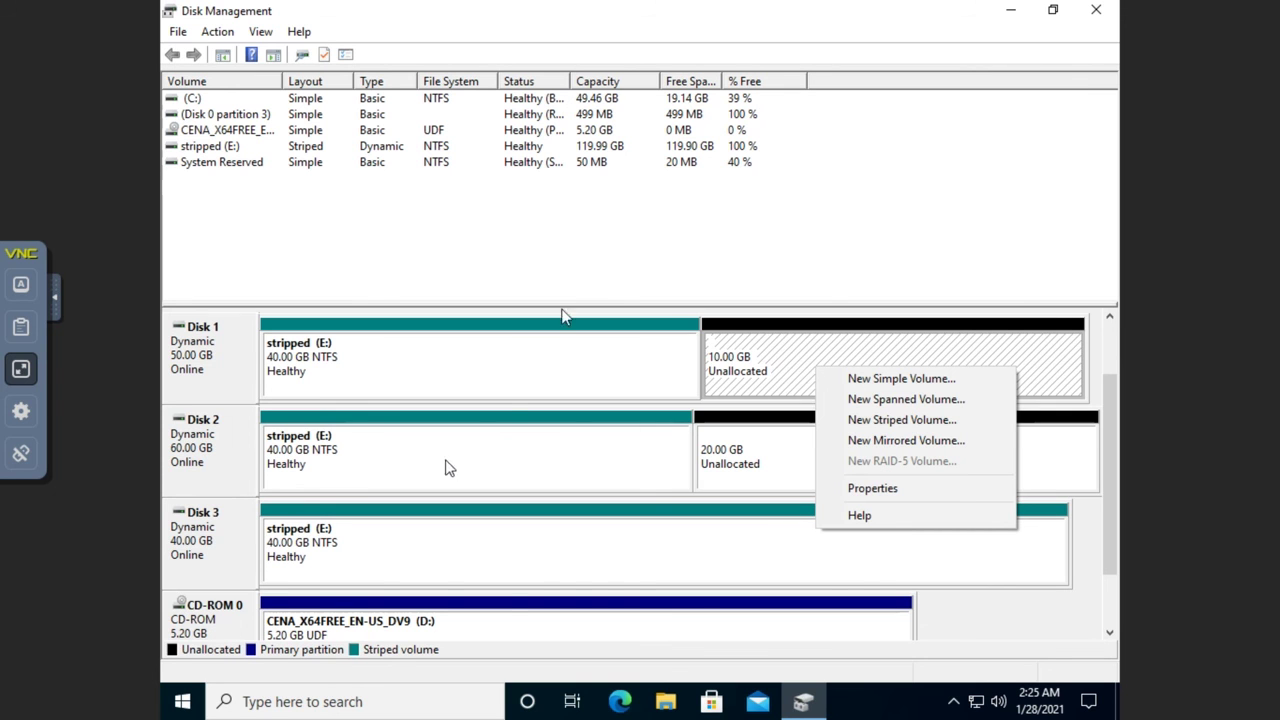
{"action": "left_click", "coordinate": [622, 261]}
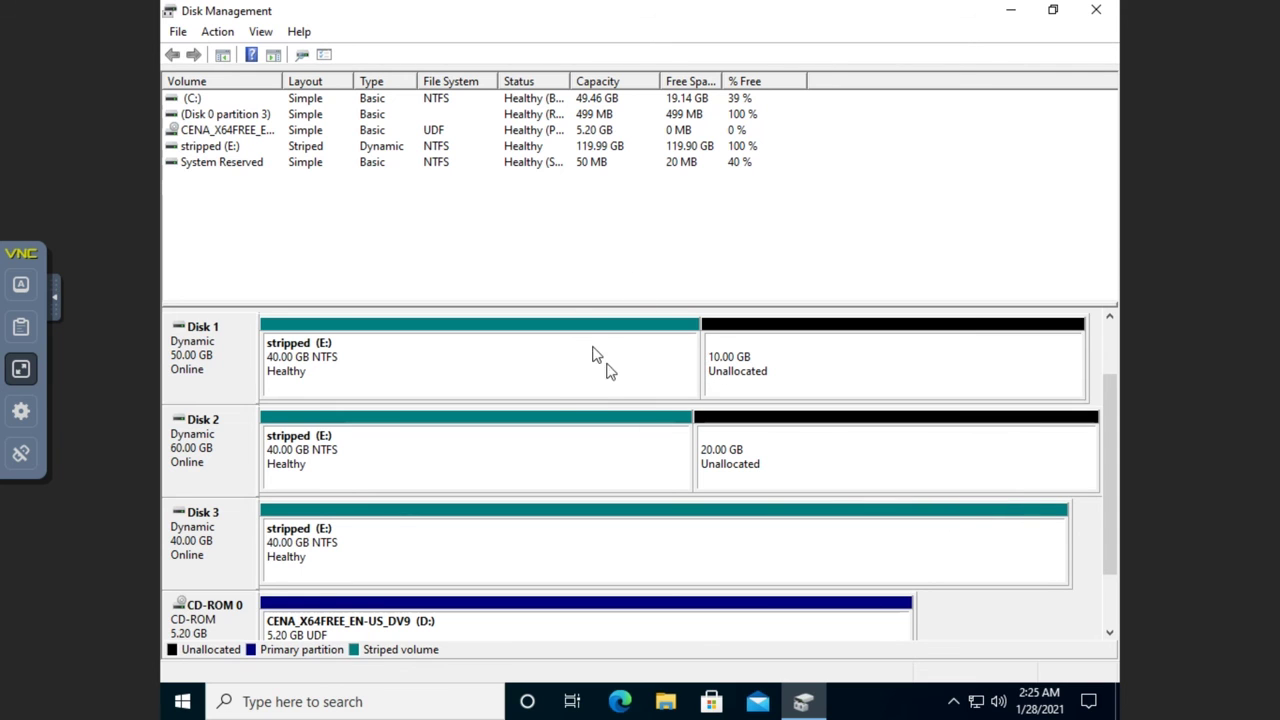
{"action": "right_click", "coordinate": [777, 369]}
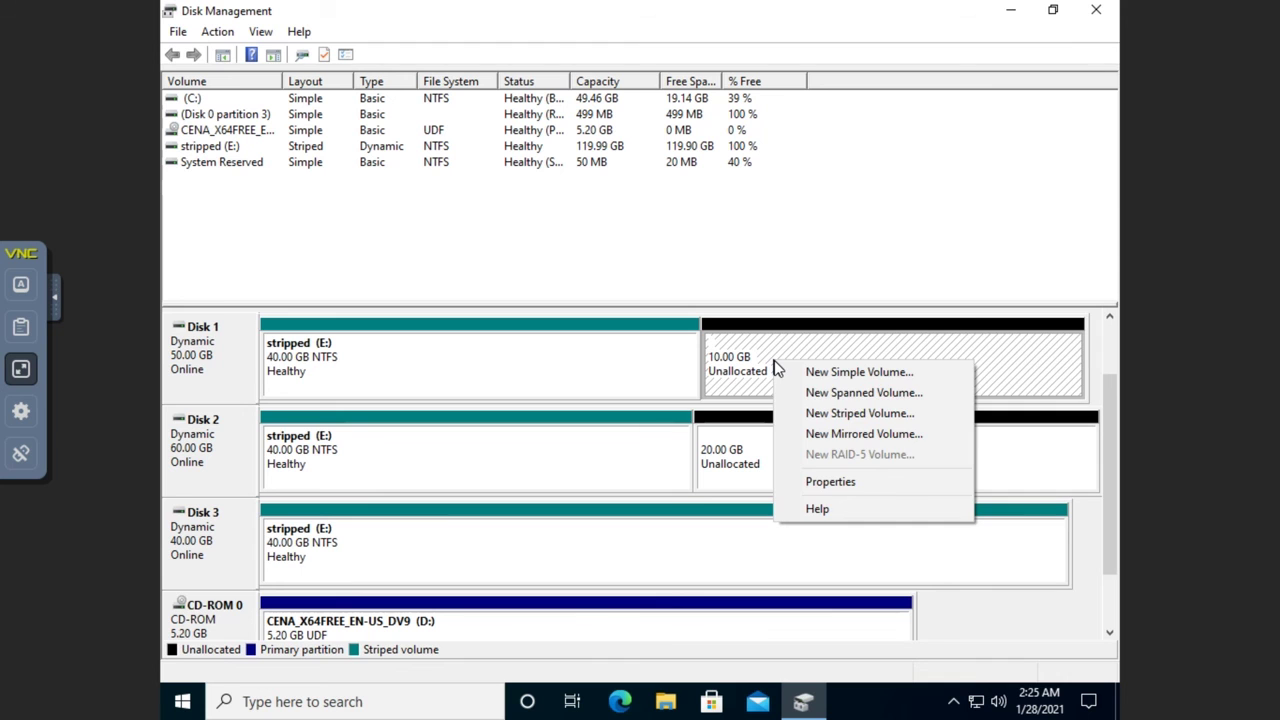
{"action": "left_click", "coordinate": [731, 366]}
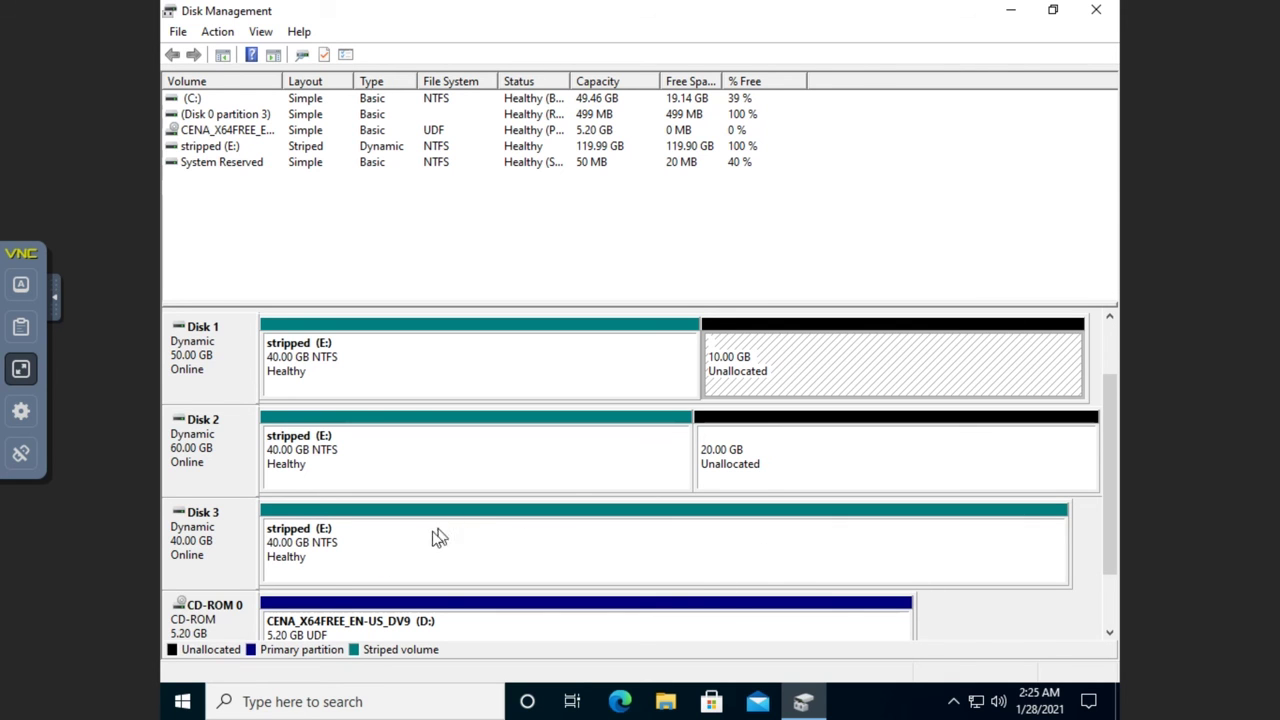
{"action": "left_click", "coordinate": [284, 548]}
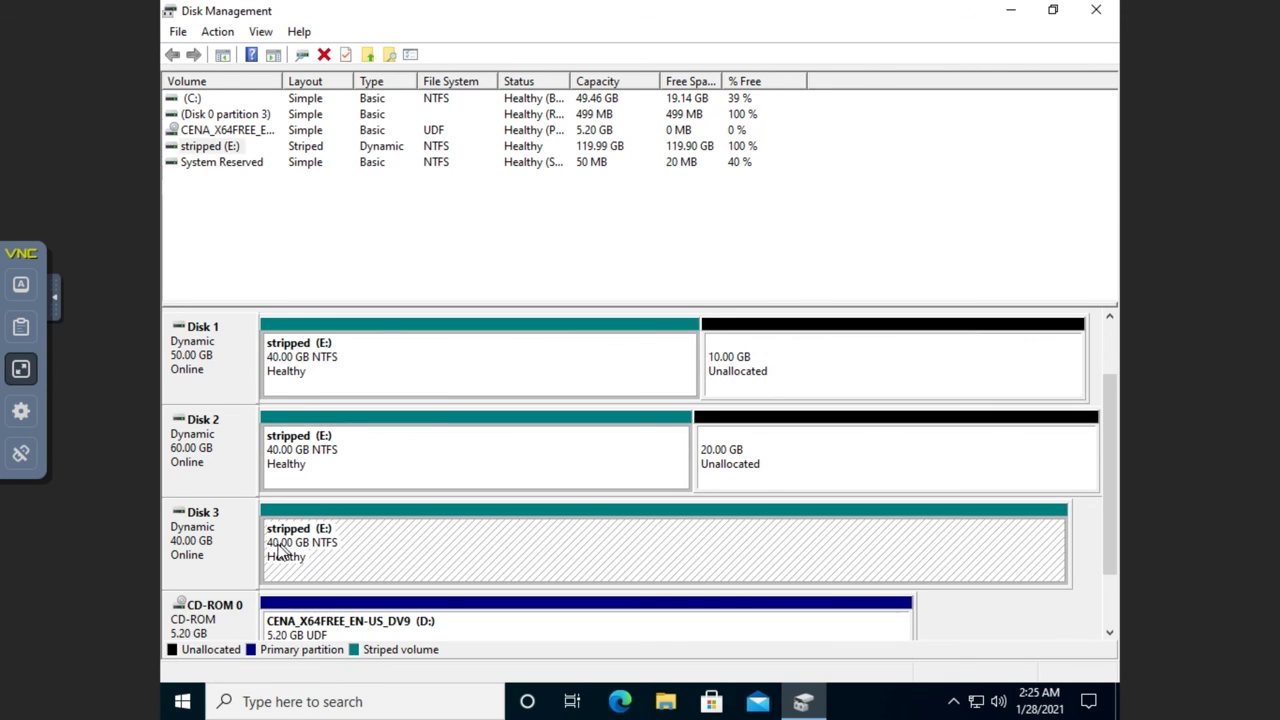
Start a new spanned volume in Disk 1's 10240 MB of unallocated space and add Disk 2's 20480 MB
{"action": "right_click", "coordinate": [864, 378]}
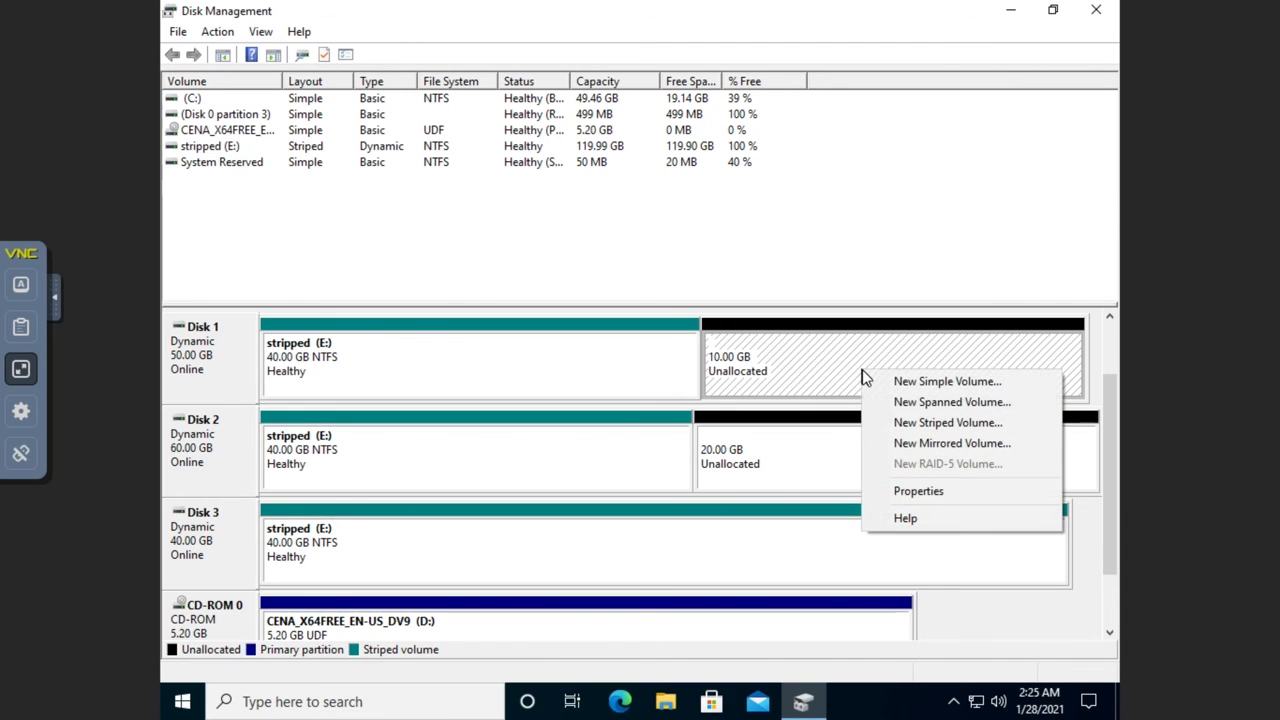
{"action": "left_click", "coordinate": [923, 402]}
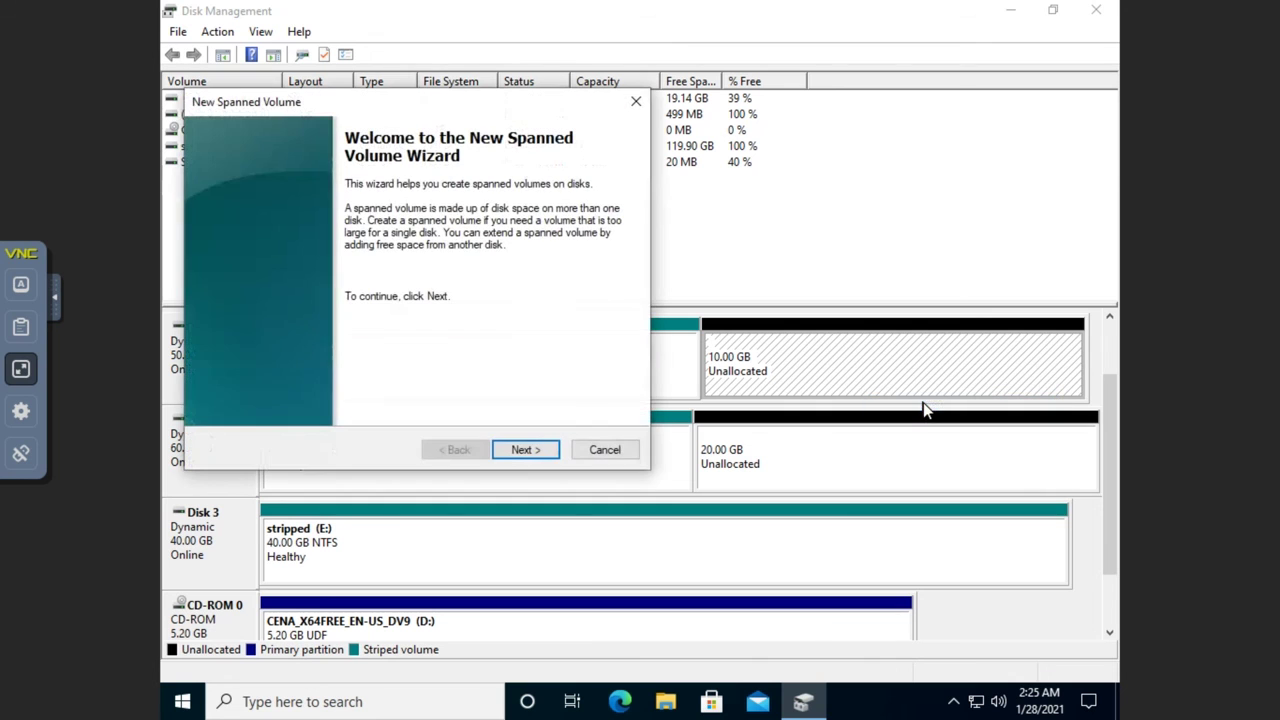
{"action": "left_click", "coordinate": [522, 451]}
{"action": "left_click", "coordinate": [315, 249]}
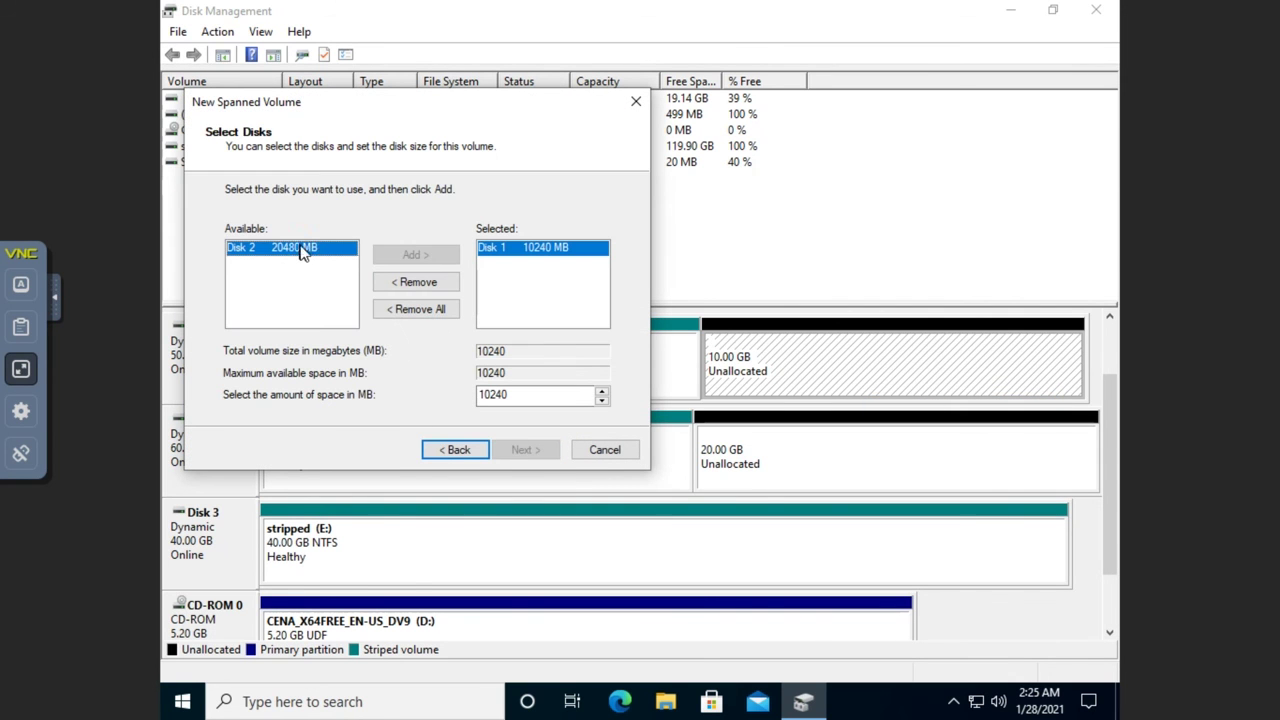
{"action": "left_click", "coordinate": [425, 257]}
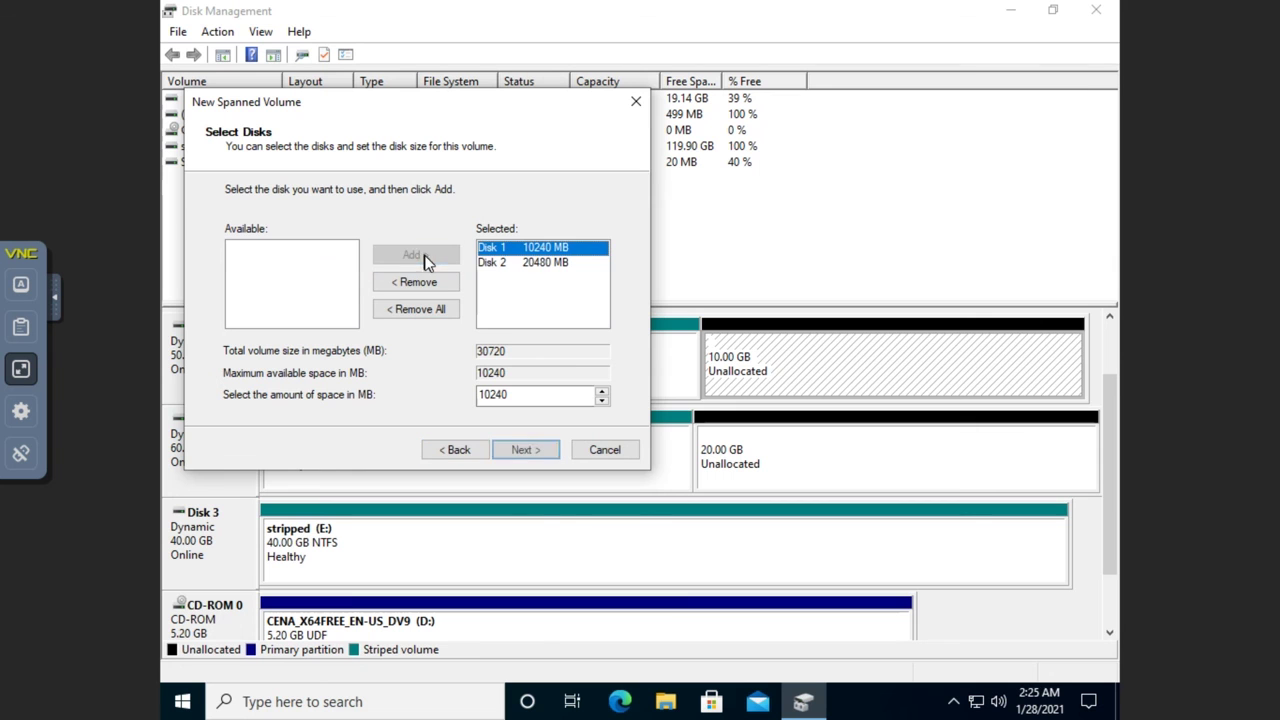
{"action": "left_click", "coordinate": [537, 453]}
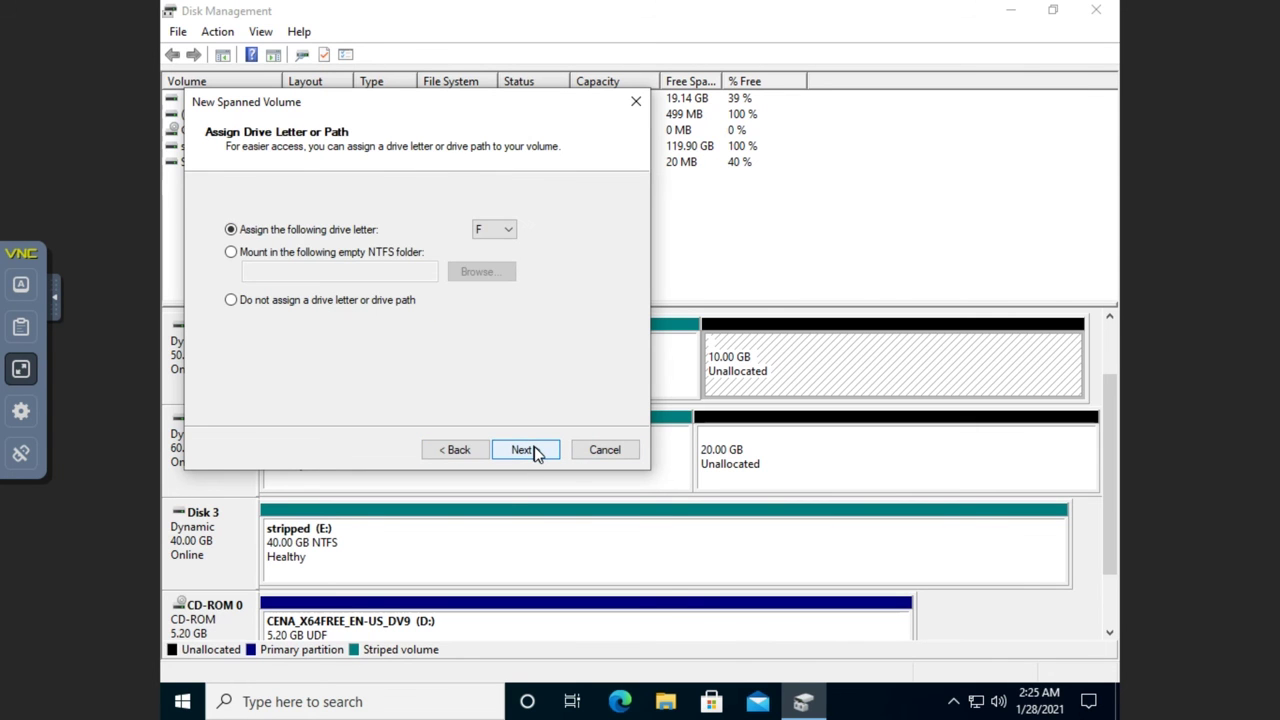
Keep drive letter F and set an NTFS quick format with the default allocation unit size and the label "spanned"
{"action": "left_click", "coordinate": [537, 453]}
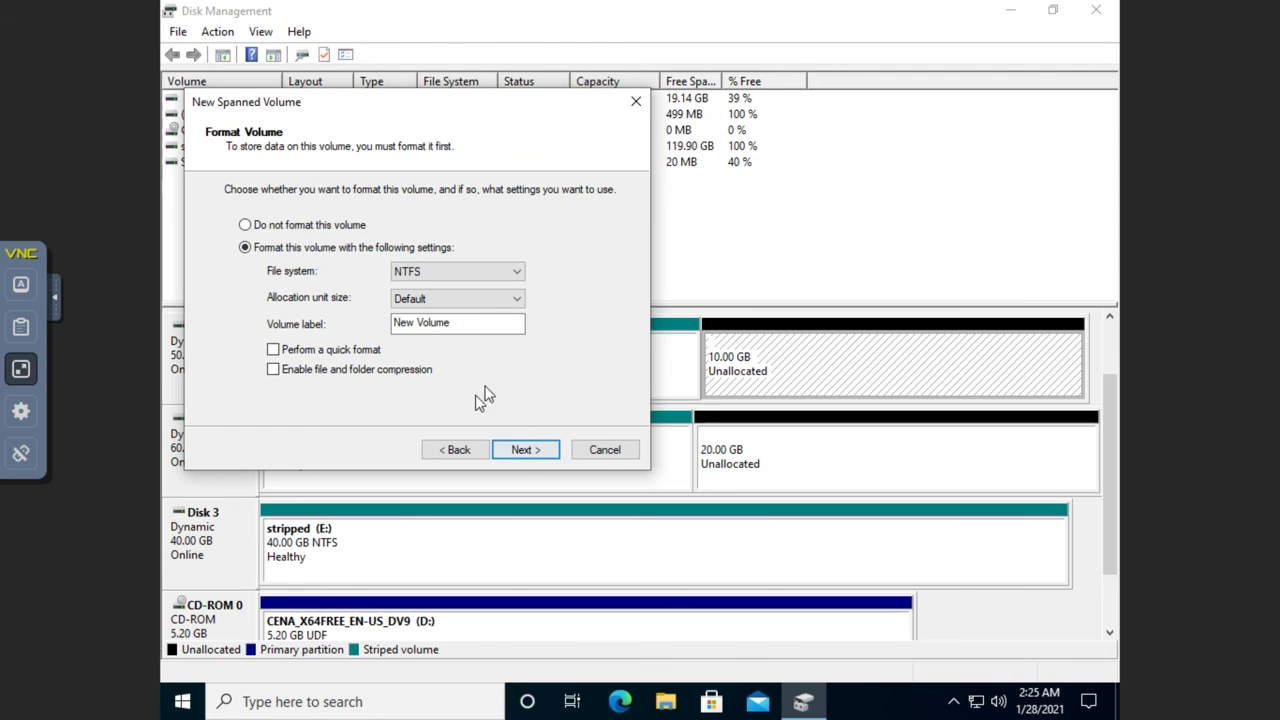
{"action": "left_click", "coordinate": [480, 333]}
{"action": "key", "text": "ctrl+a"}
{"action": "type", "text": "s"}
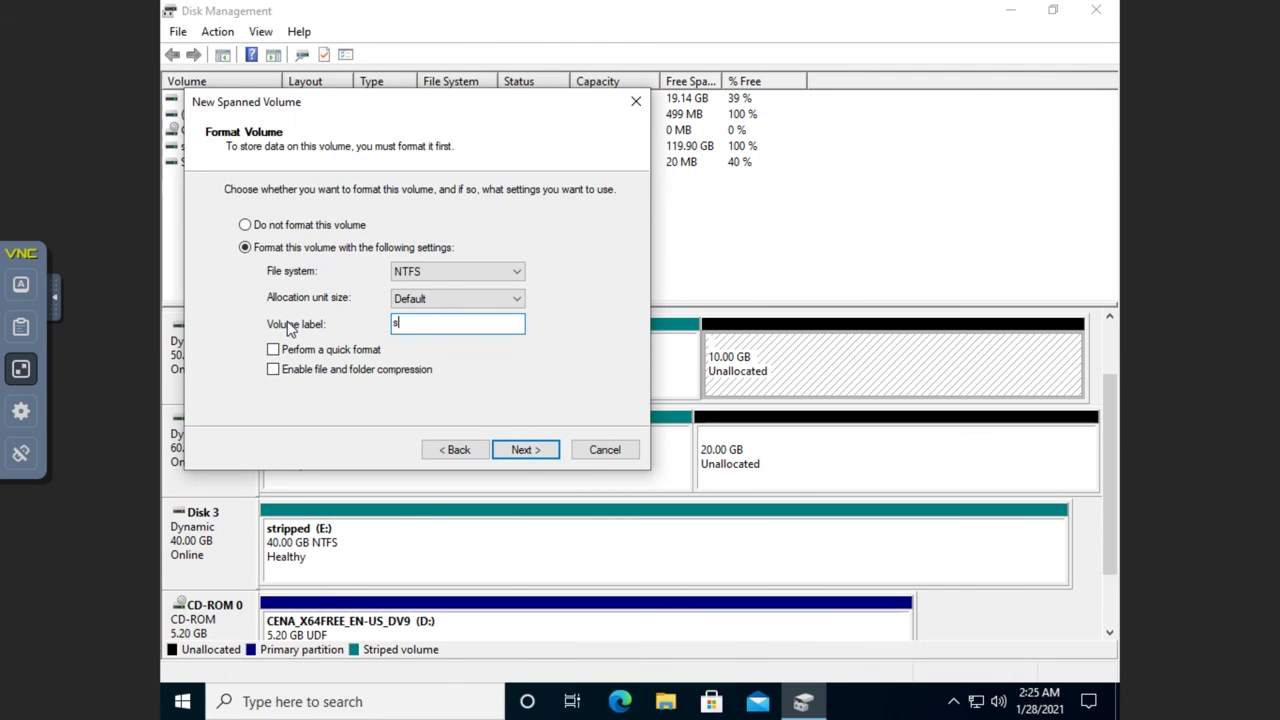
{"action": "type", "text": "panned"}
{"action": "left_click", "coordinate": [273, 349]}
{"action": "left_click", "coordinate": [537, 451]}
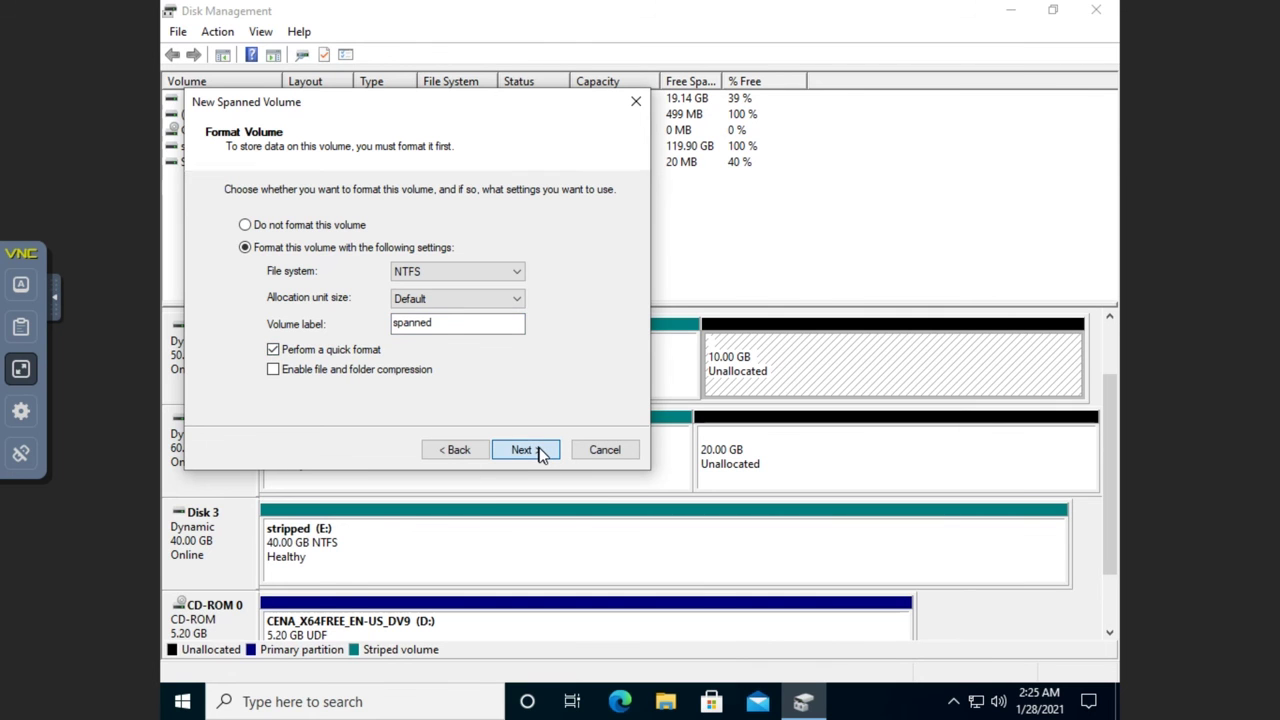
Create the spanned volume, dismiss the AutoPlay notification, and select the stripped (E:) volume in the volume list
{"action": "left_click", "coordinate": [527, 450]}
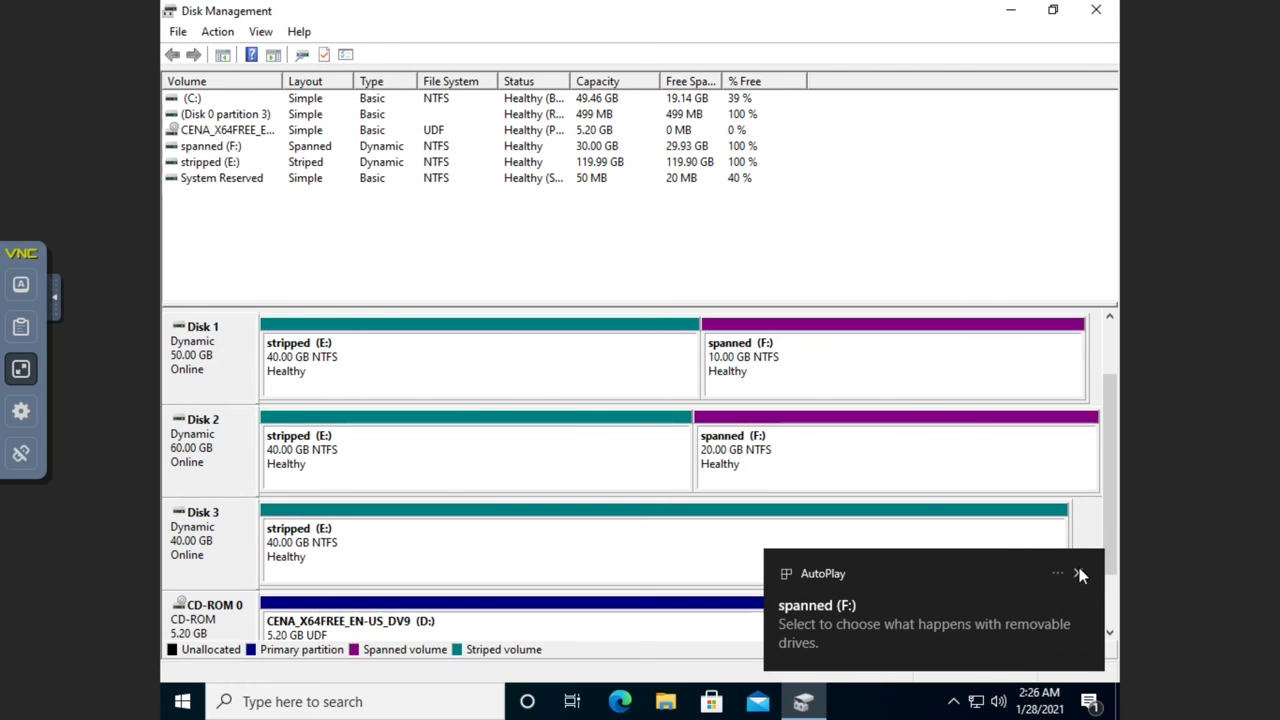
{"action": "left_click", "coordinate": [1079, 575]}
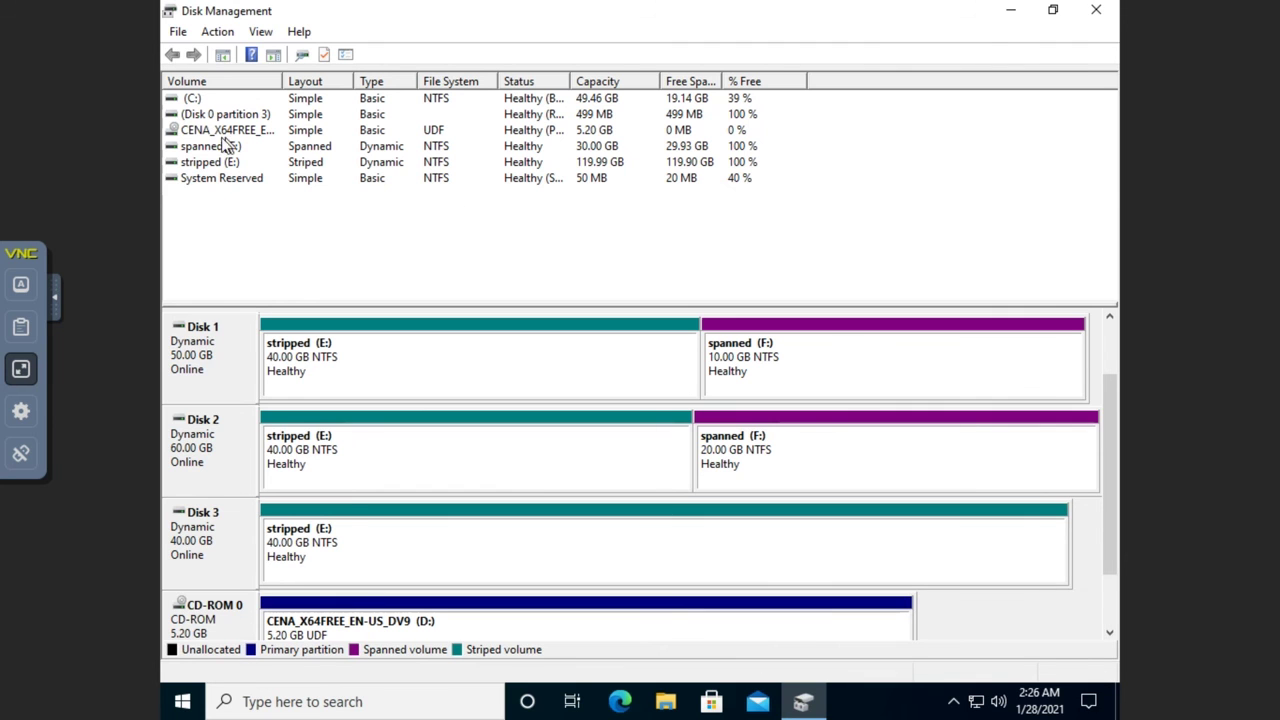
{"action": "left_click", "coordinate": [195, 163]}
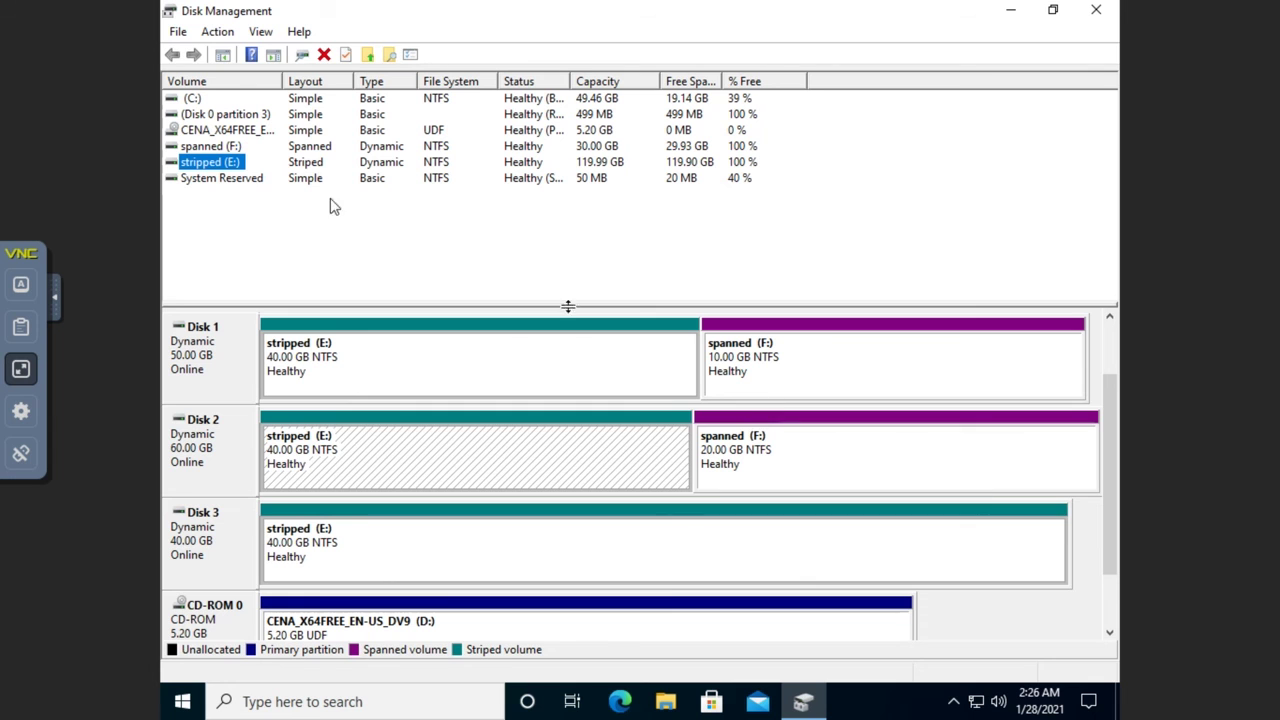
Delete the stripped (E:) volume that is striped across Disks 1, 2 and 3, agreeing to erase its data
{"action": "left_click", "coordinate": [210, 147]}
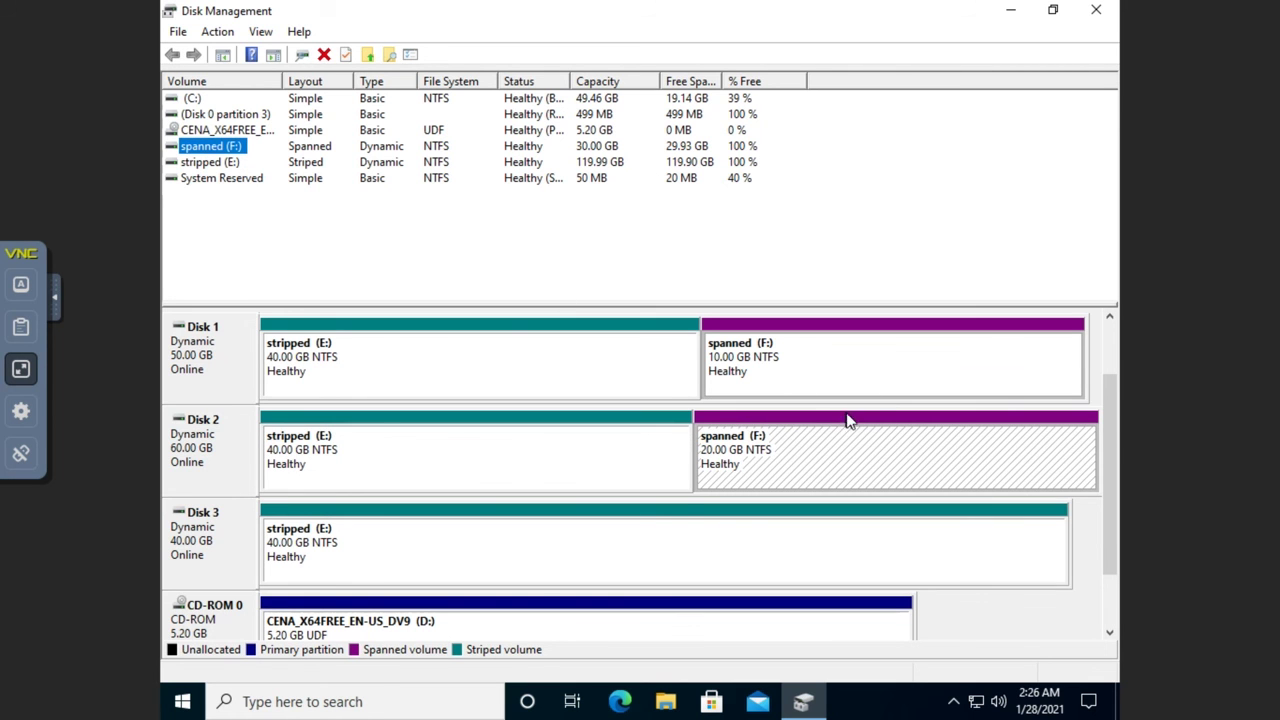
{"action": "left_click_drag", "start_coordinate": [1113, 421], "coordinate": [1118, 323]}
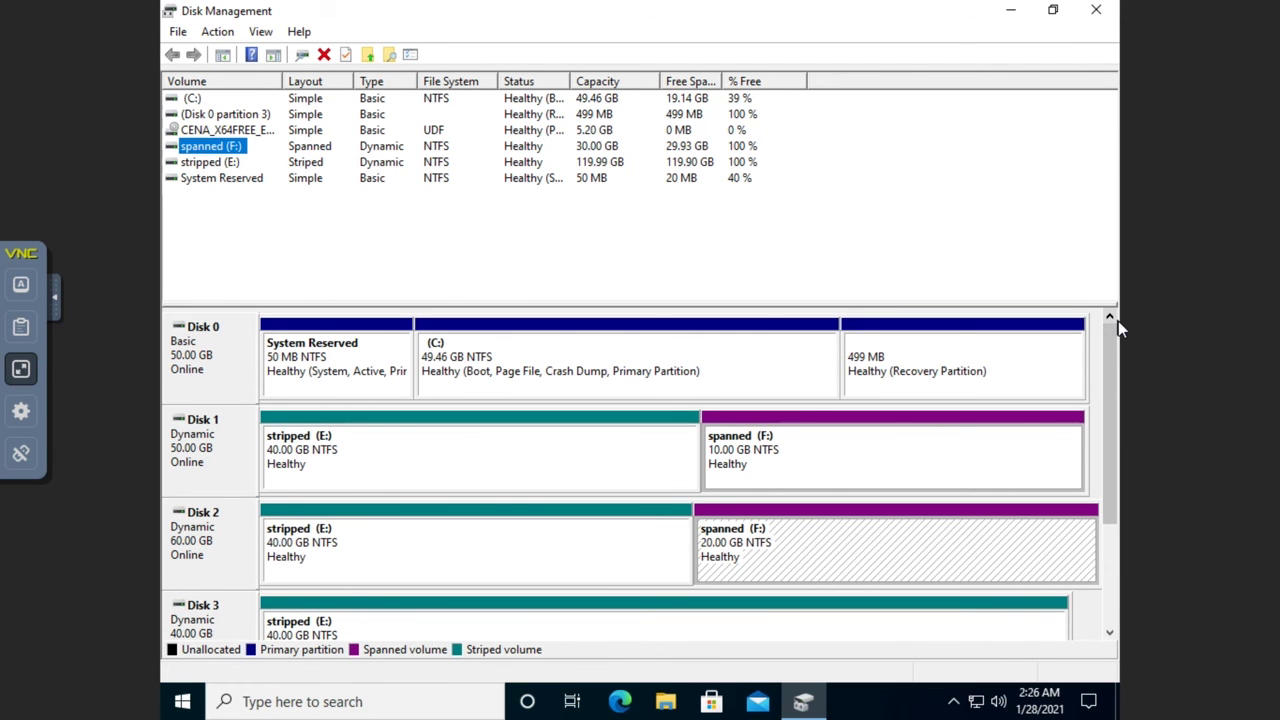
{"action": "right_click", "coordinate": [548, 457]}
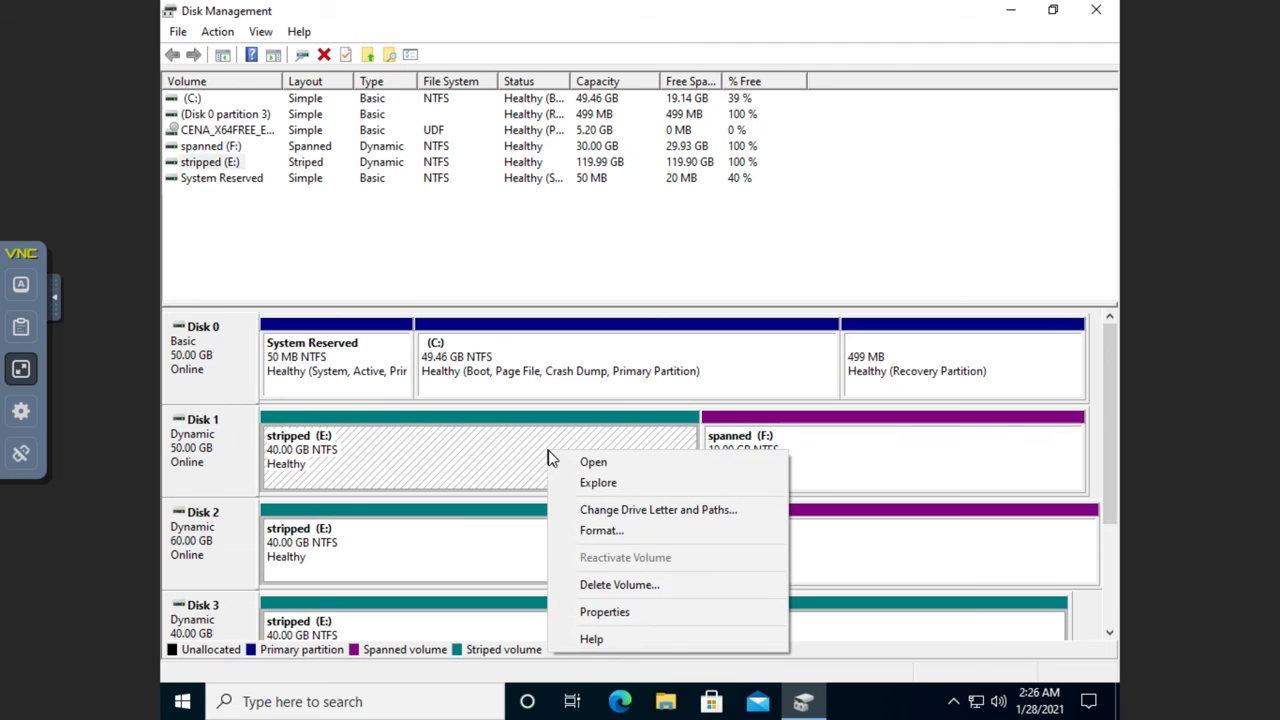
{"action": "left_click", "coordinate": [586, 590]}
{"action": "left_click", "coordinate": [696, 420]}
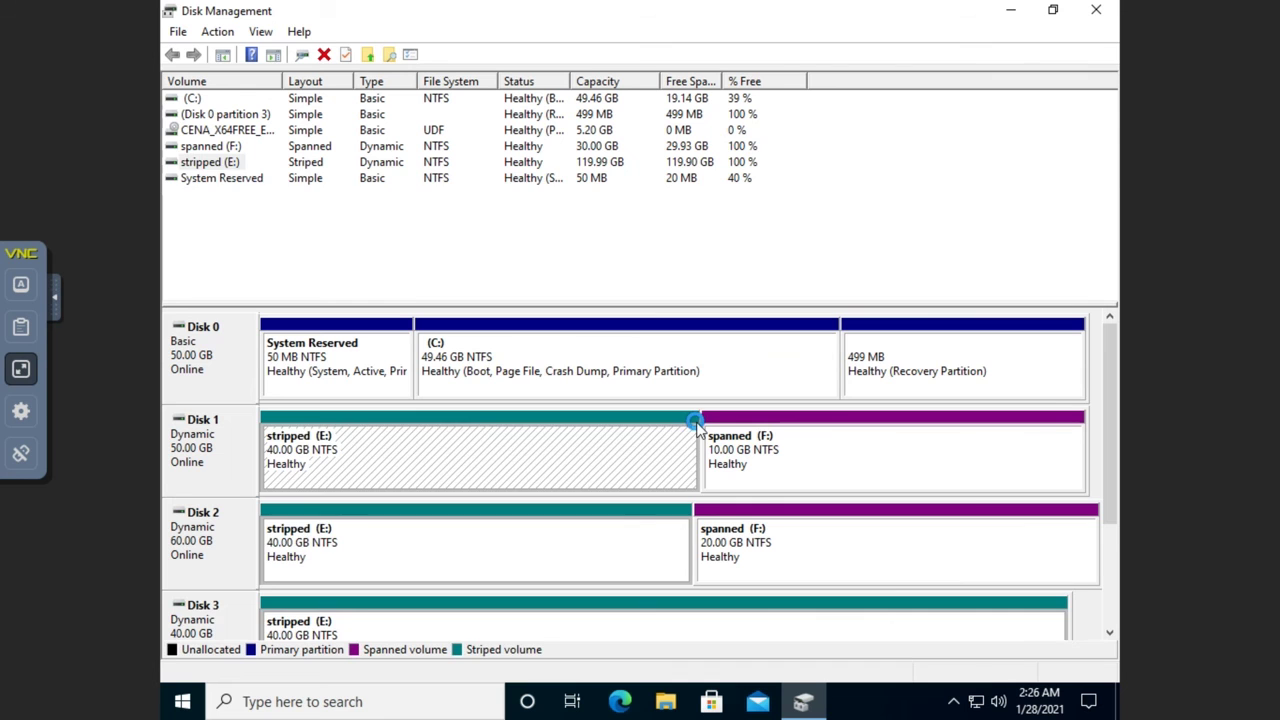
Delete the spanned (F:) volume from Disks 1 and 2 and check the volume types offered for Disk 1's unallocated space
{"action": "right_click", "coordinate": [746, 450]}
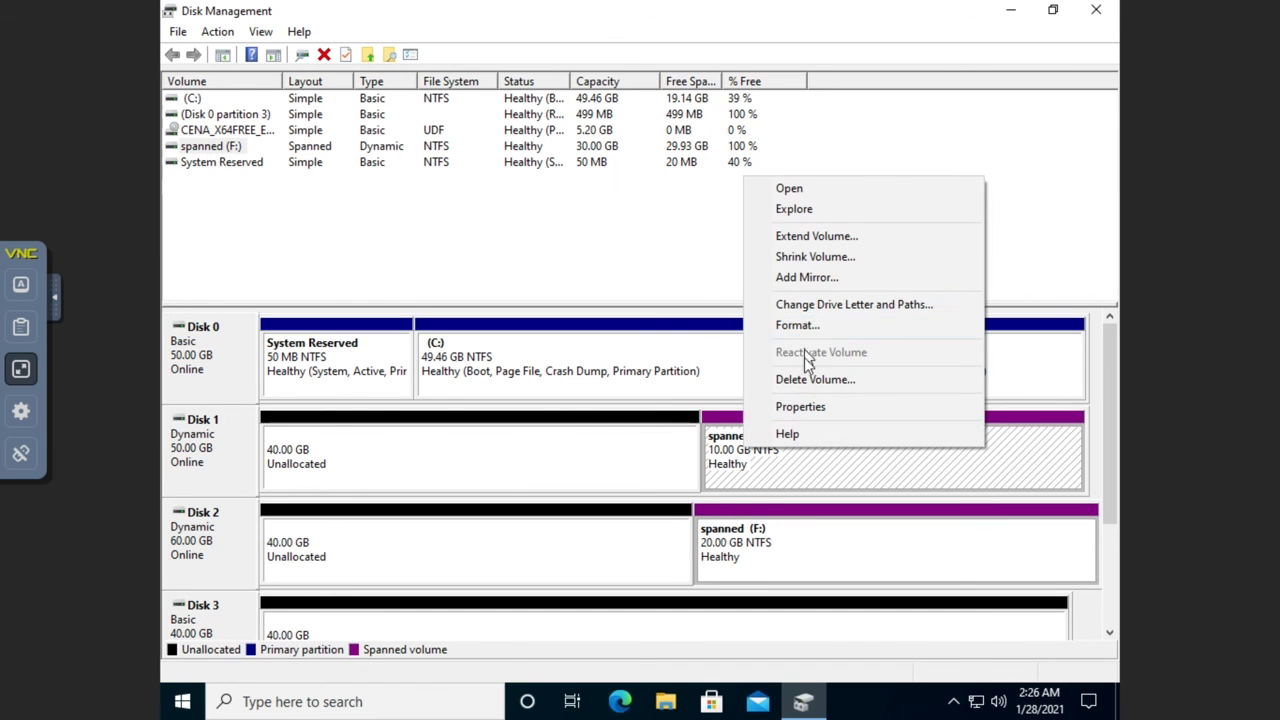
{"action": "left_click", "coordinate": [791, 381]}
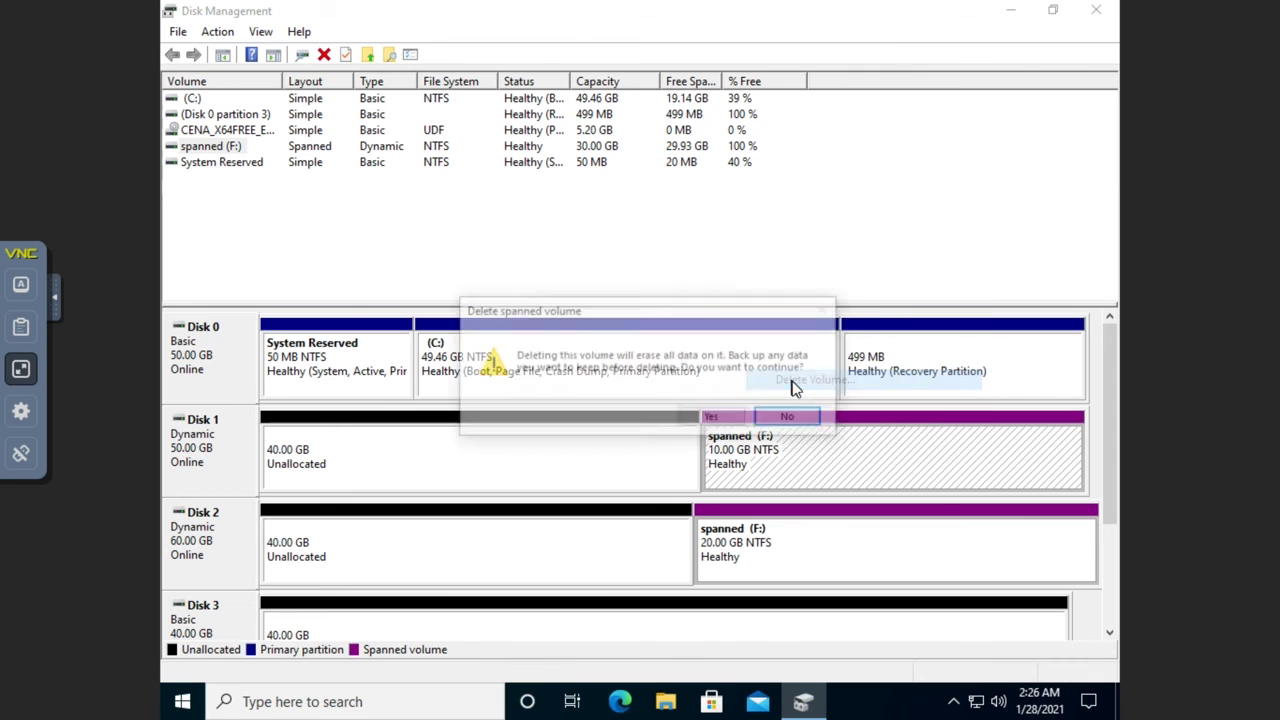
{"action": "left_click", "coordinate": [711, 419]}
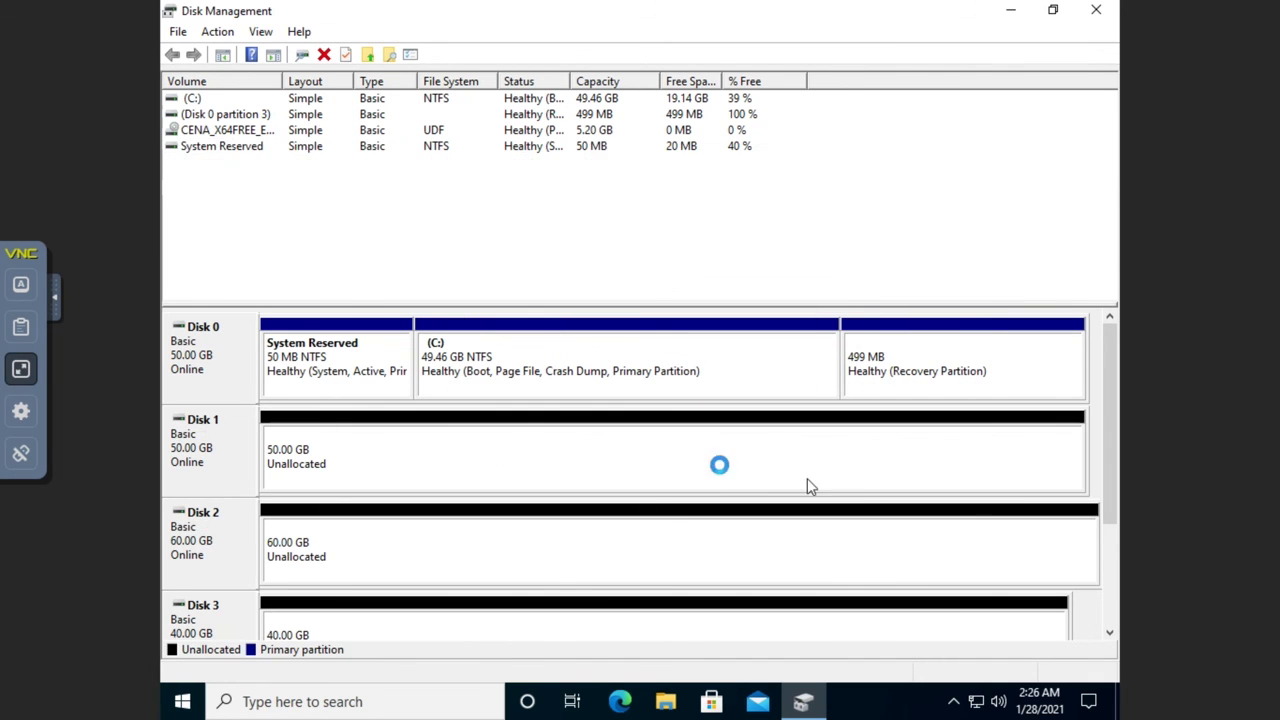
{"action": "right_click", "coordinate": [523, 465]}
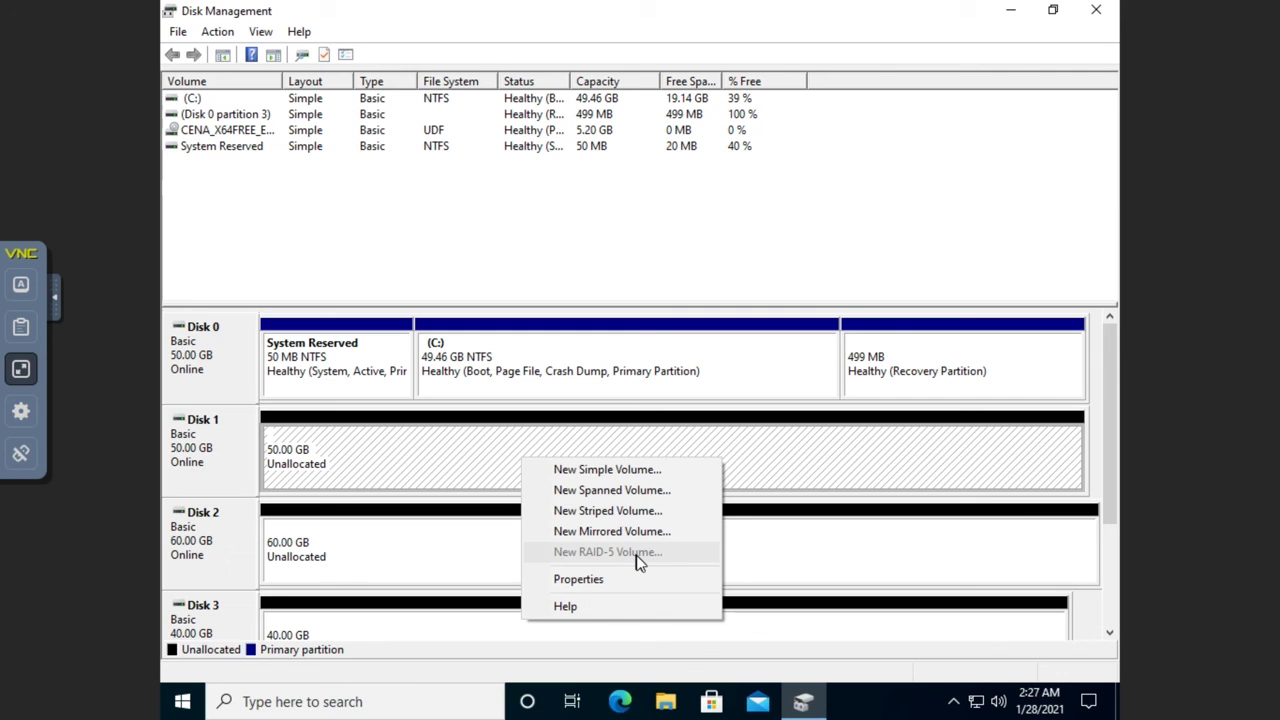
{"action": "left_click", "coordinate": [828, 270]}
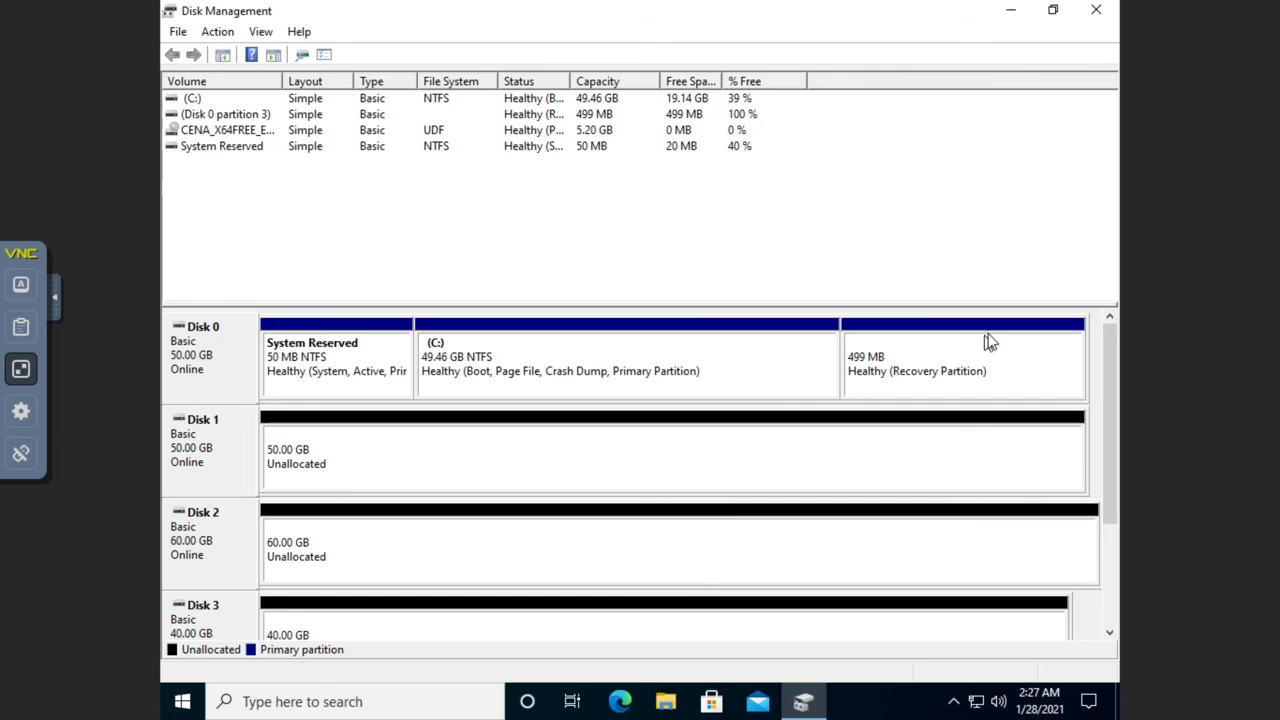